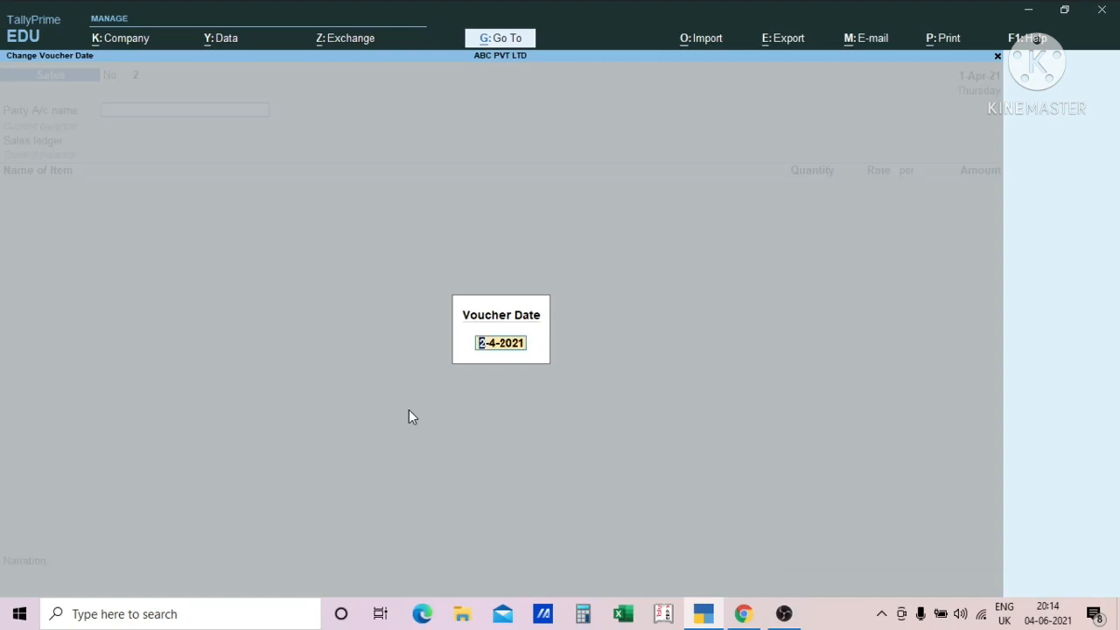
- Try to change the sales voucher date to 4-6-21, leave the voucher and return to the Gateway of Tally
text(4.6.21)
key(BackSpace)
key(Return)
key(Escape)
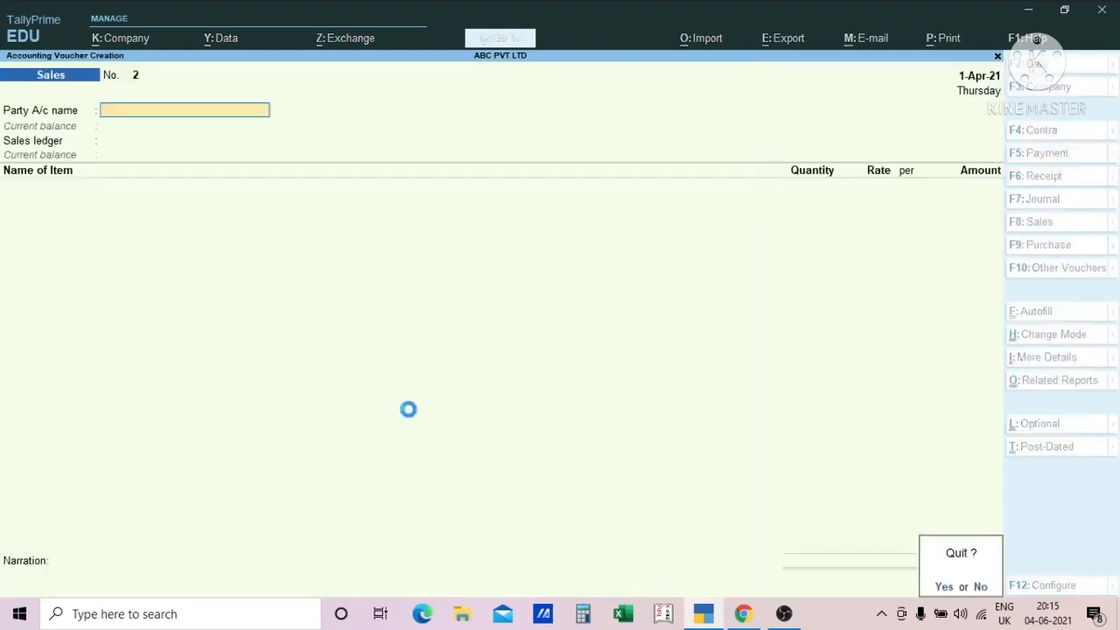
key(Return)
key(Escape)
key(Escape)
key(Escape)
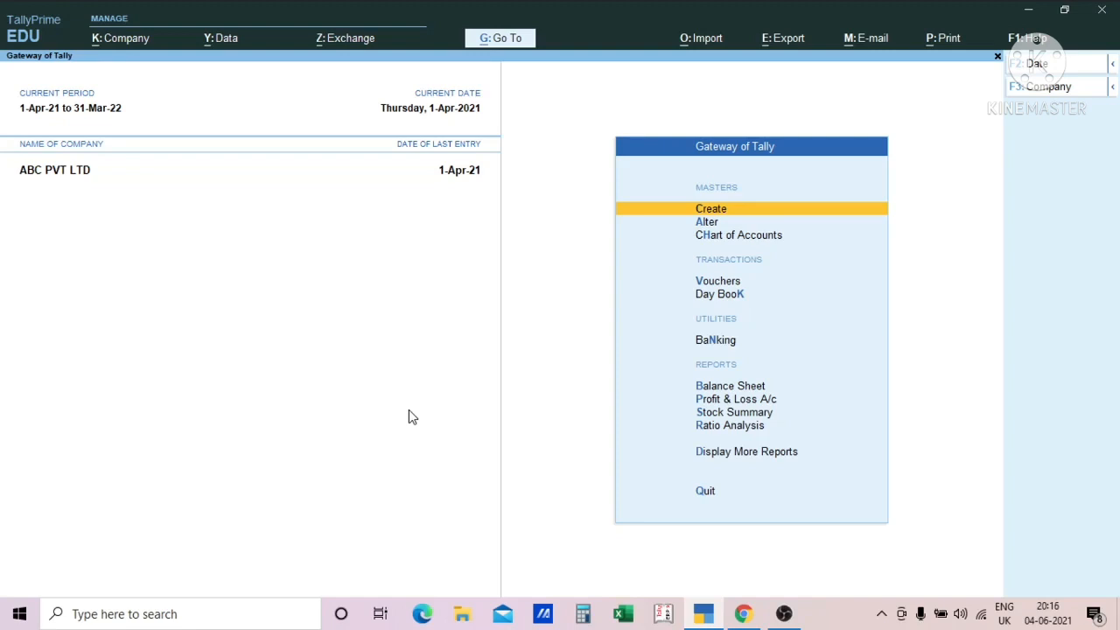
- Set the current period of ABC PVT LTD to start on 1-5-2021, keeping 31-3-2022 as its end date
key(alt)
key(alt+F2)
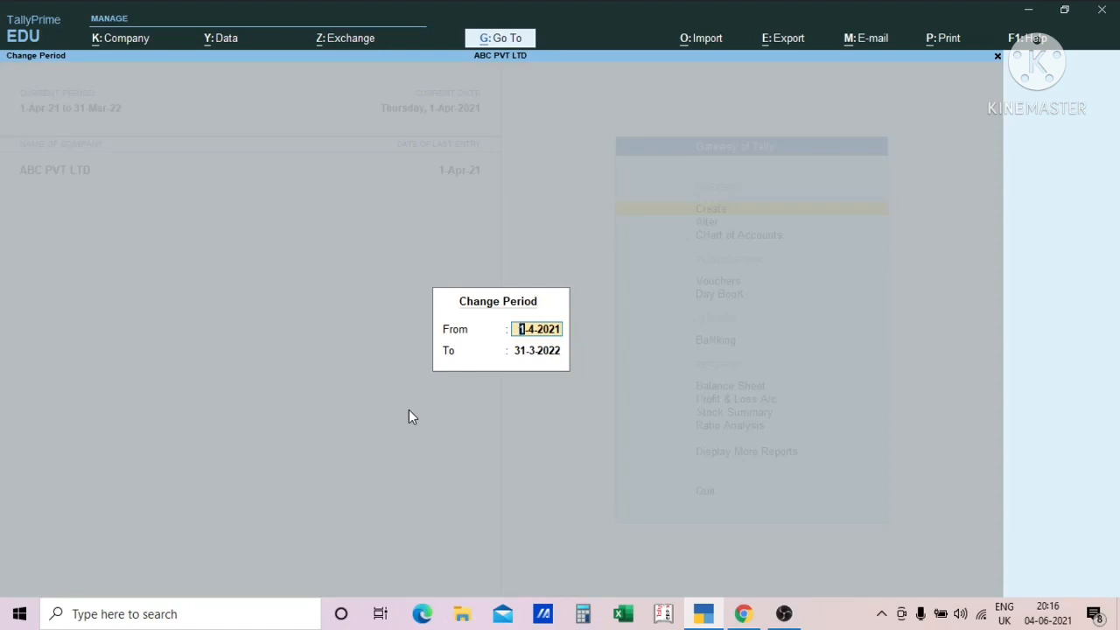
text(1.5.21)
key(Return)
key(Return)
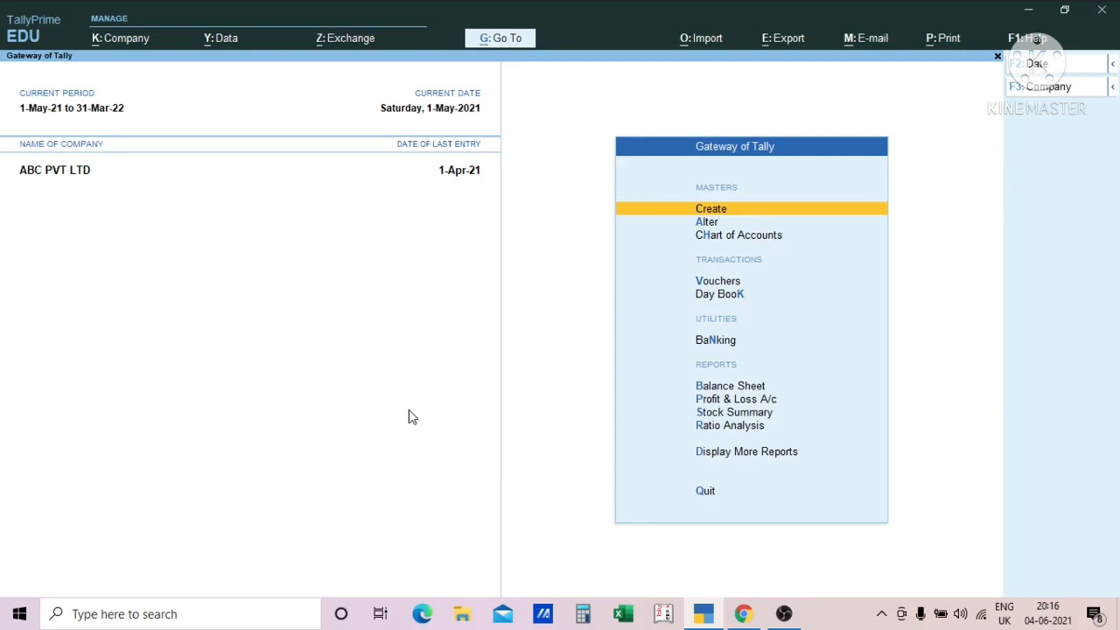
- Open a new sales voucher, try to date it 1-4-2021, and leave the voucher without saving
key(Escape)
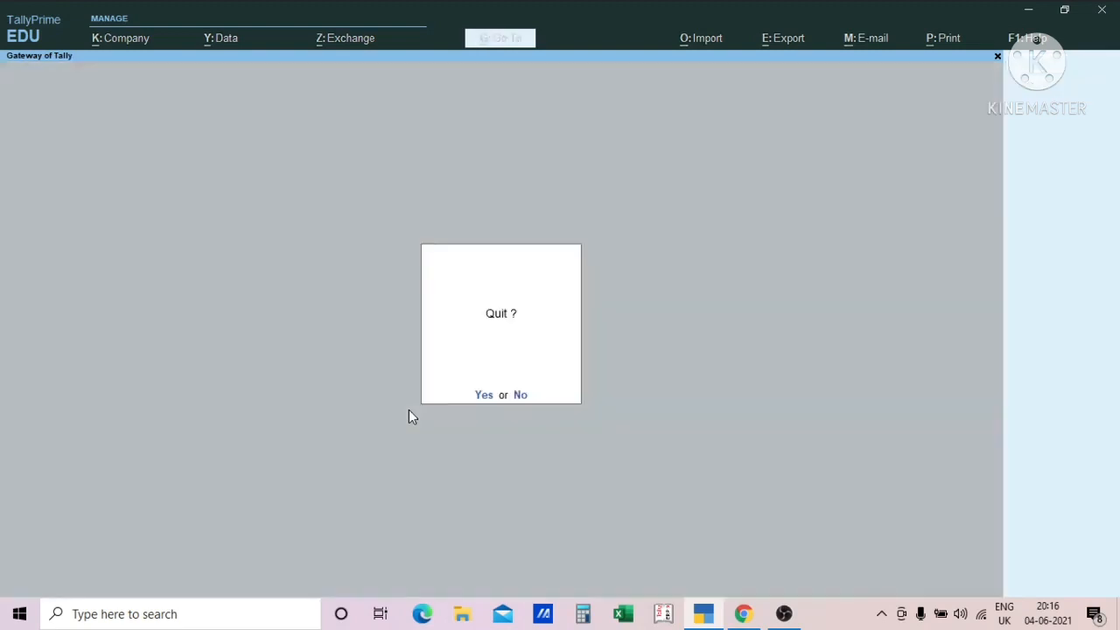
key(n)
key(v)
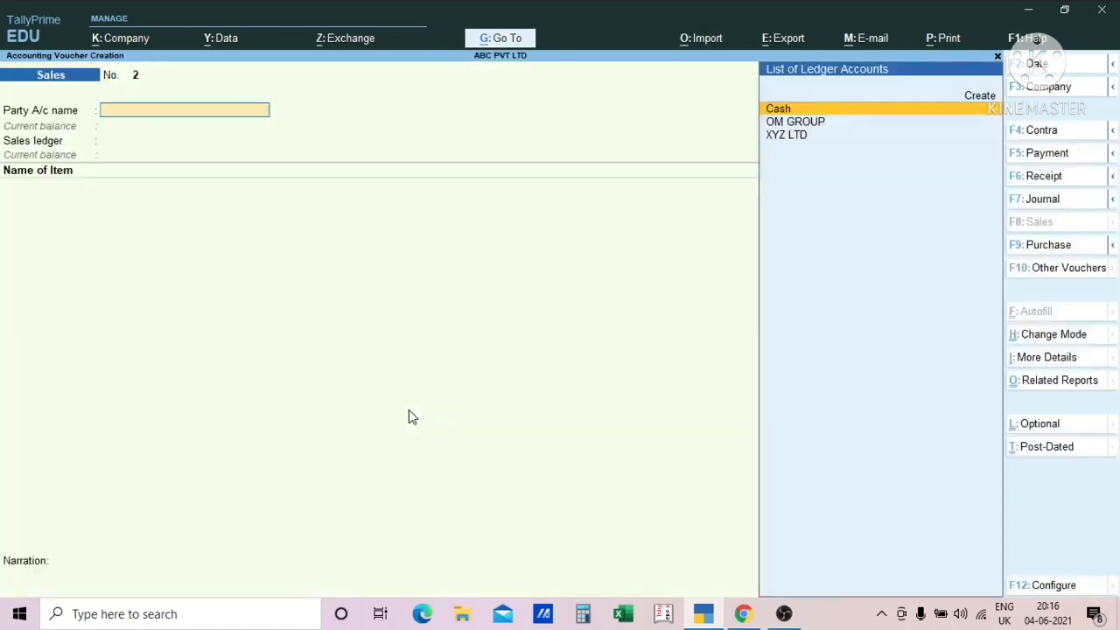
key(alt+F2)
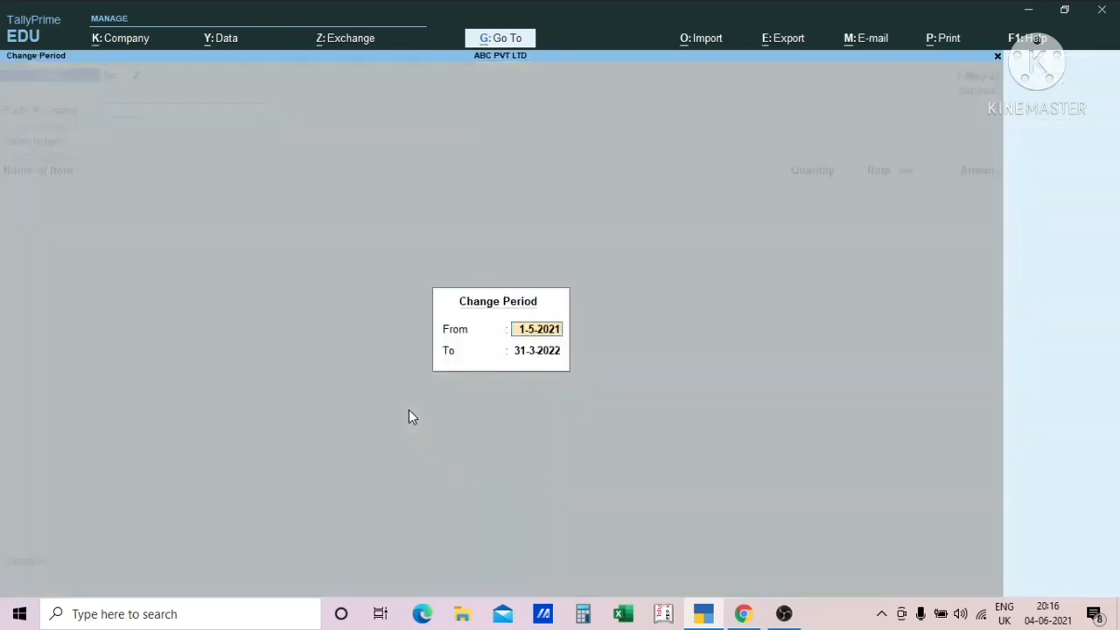
key(Escape)
key(Escape)
key(F2)
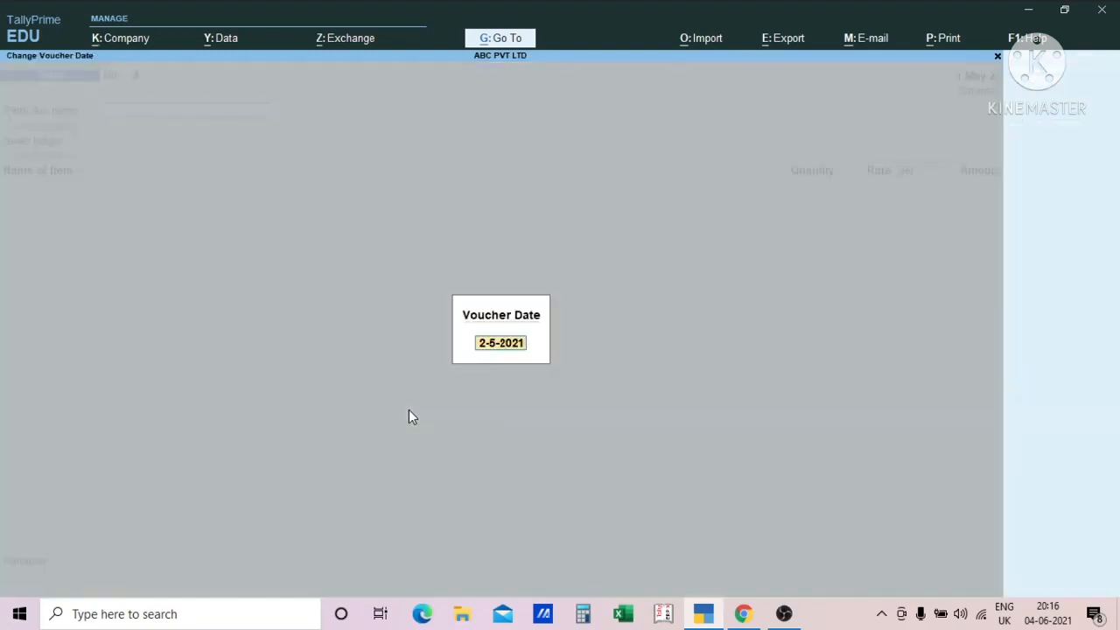
text(1.4.21)
key(Return)
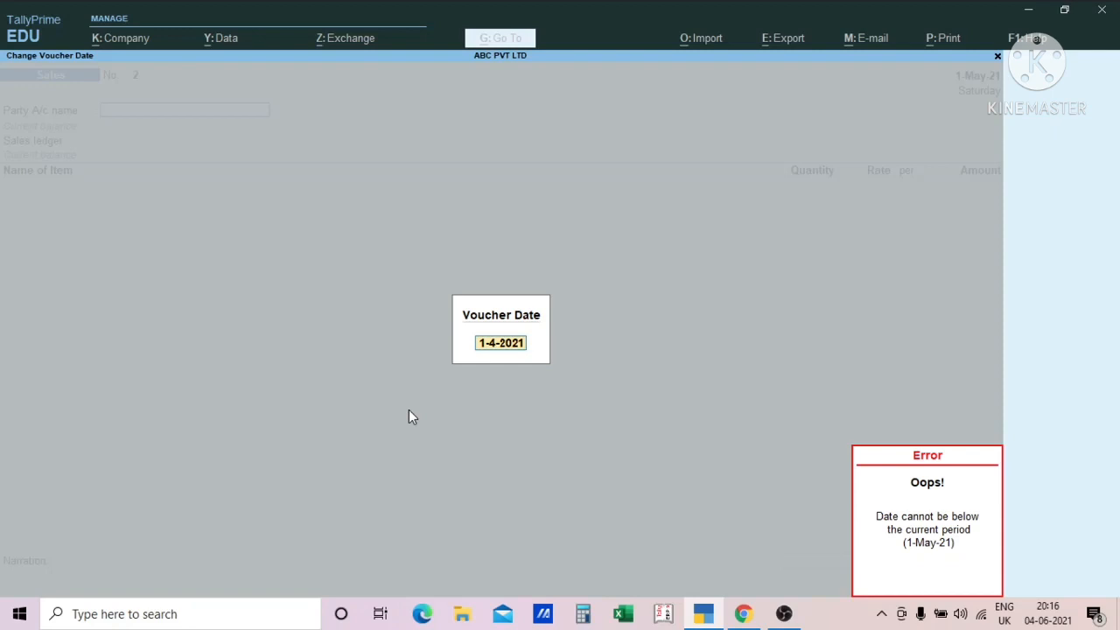
key(Escape)
key(Escape)
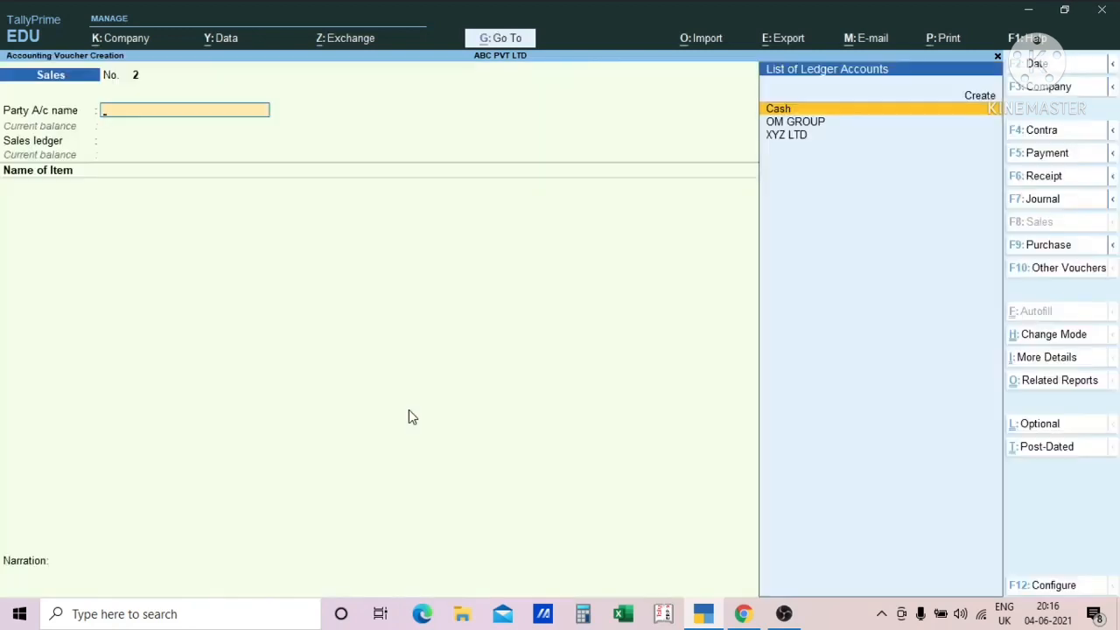
key(Escape)
- Set the company's current period to run from 1-4-2021 to 31-3-2022
key(alt+F2)
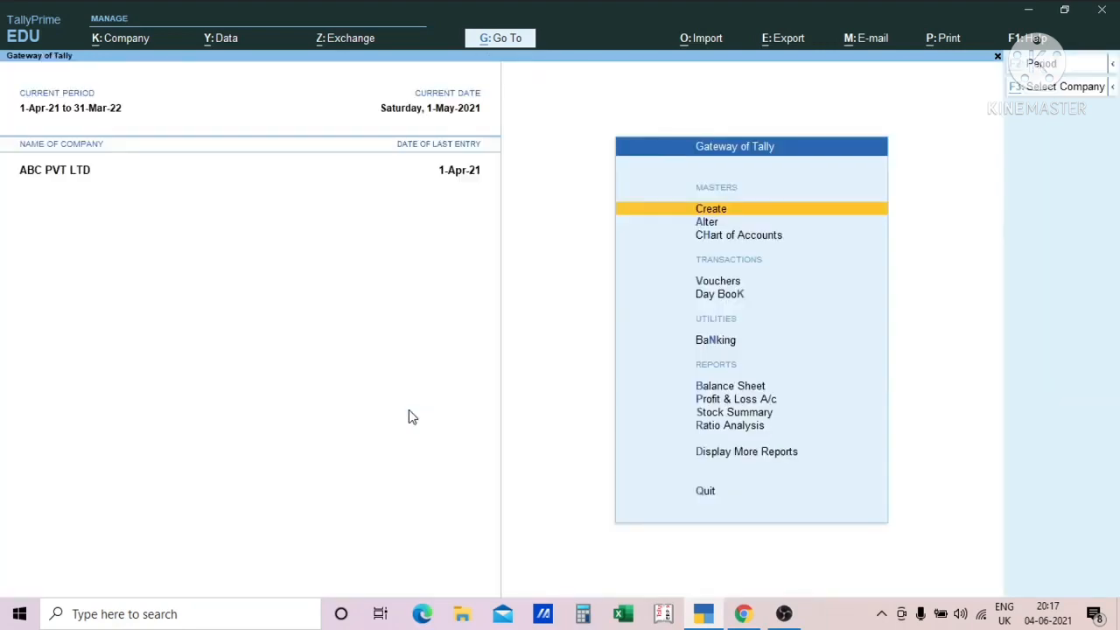
key(alt+F2)
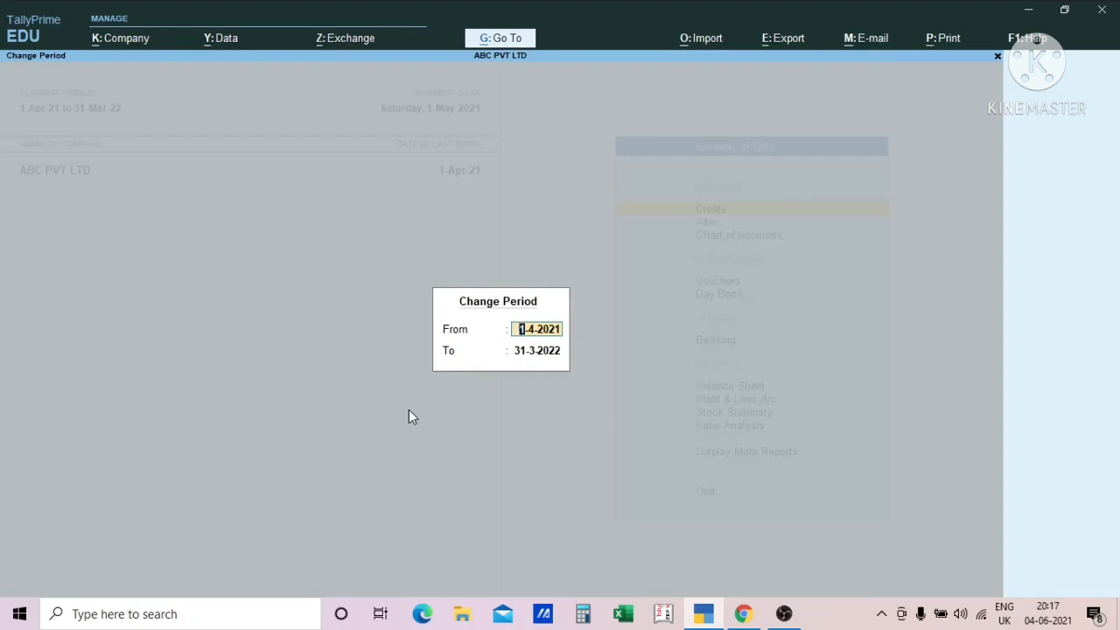
key(Escape)
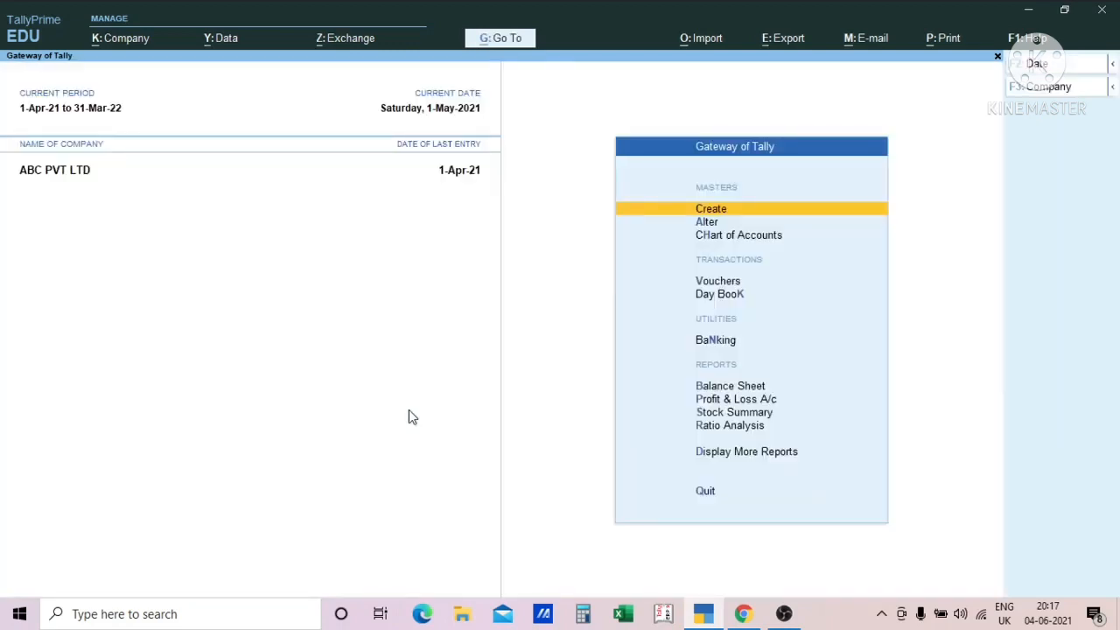
- Open the Sales Register report from the account books
key(d)
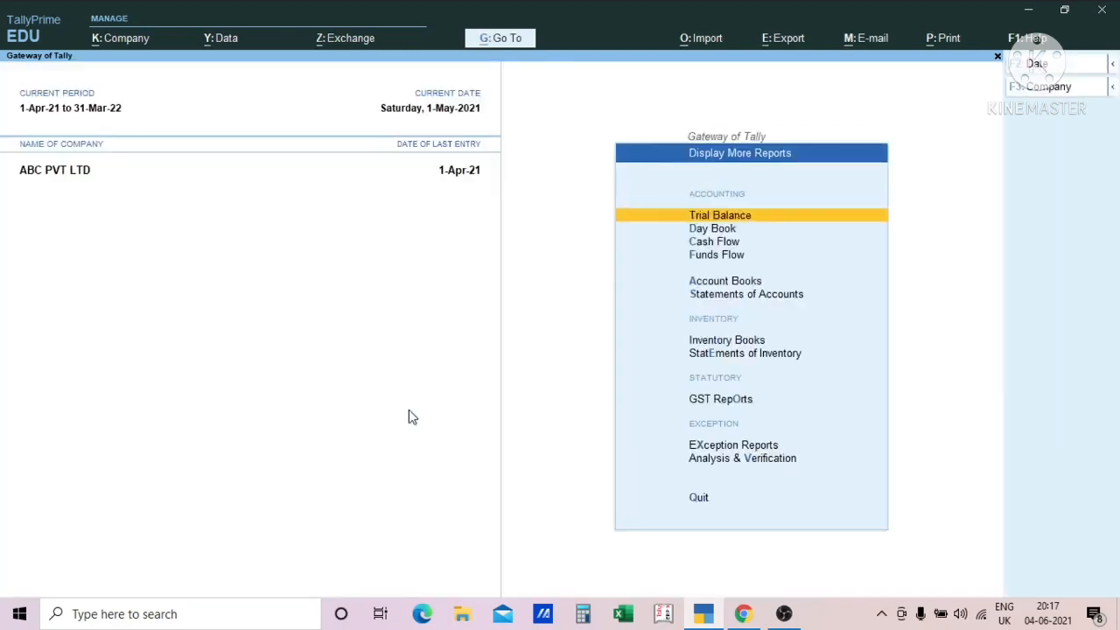
key(o)
key(s)
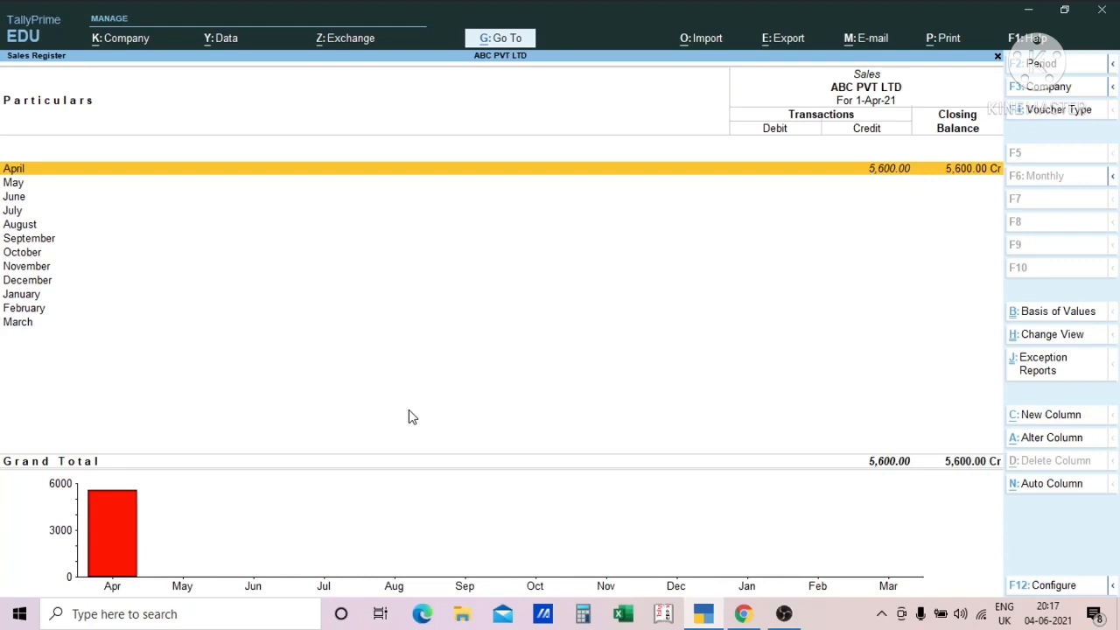
- Set the Sales Register period to 1-4-2020 through 31-3-2022, review the months of both years and return to the Gateway of Tally
key(F2)
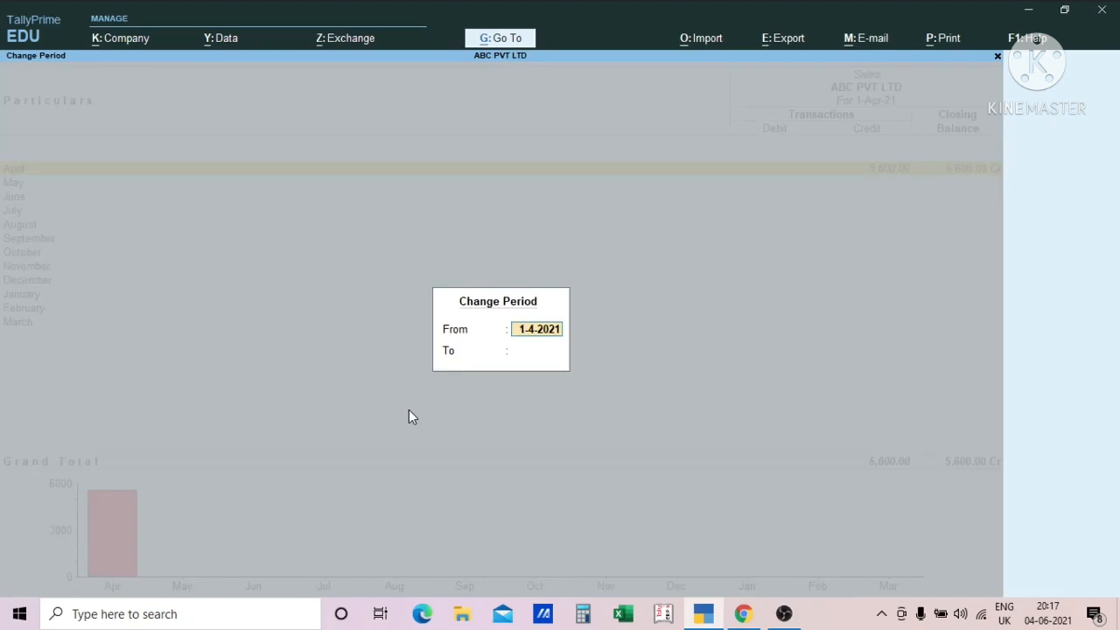
text(1.4.20)
key(Return)
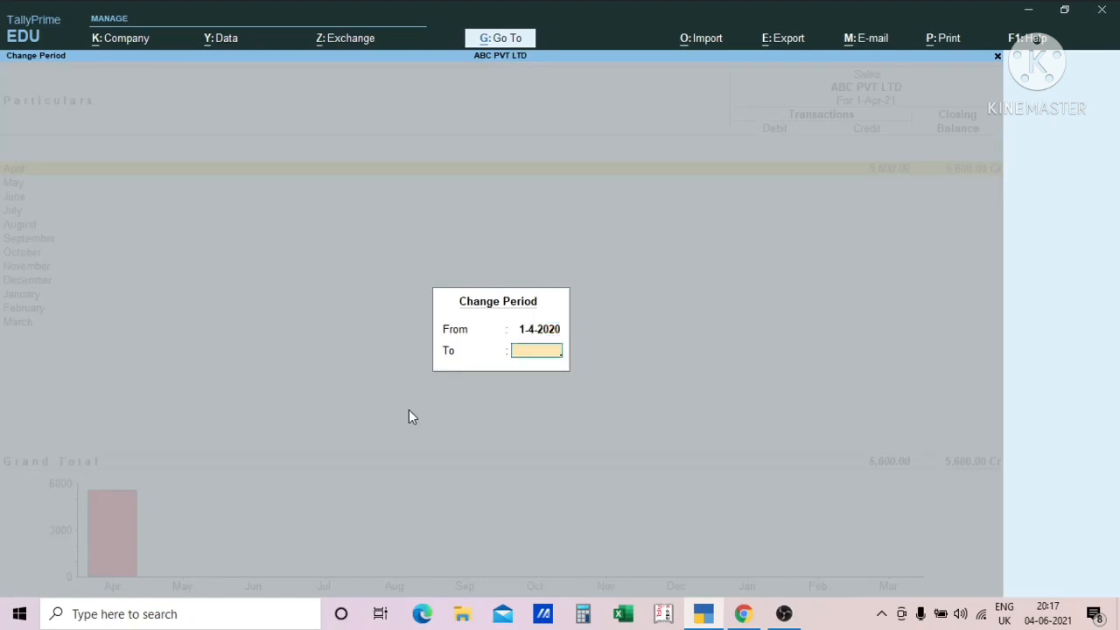
text(31.3.21)
key(BackSpace)
text(2)
key(Up)
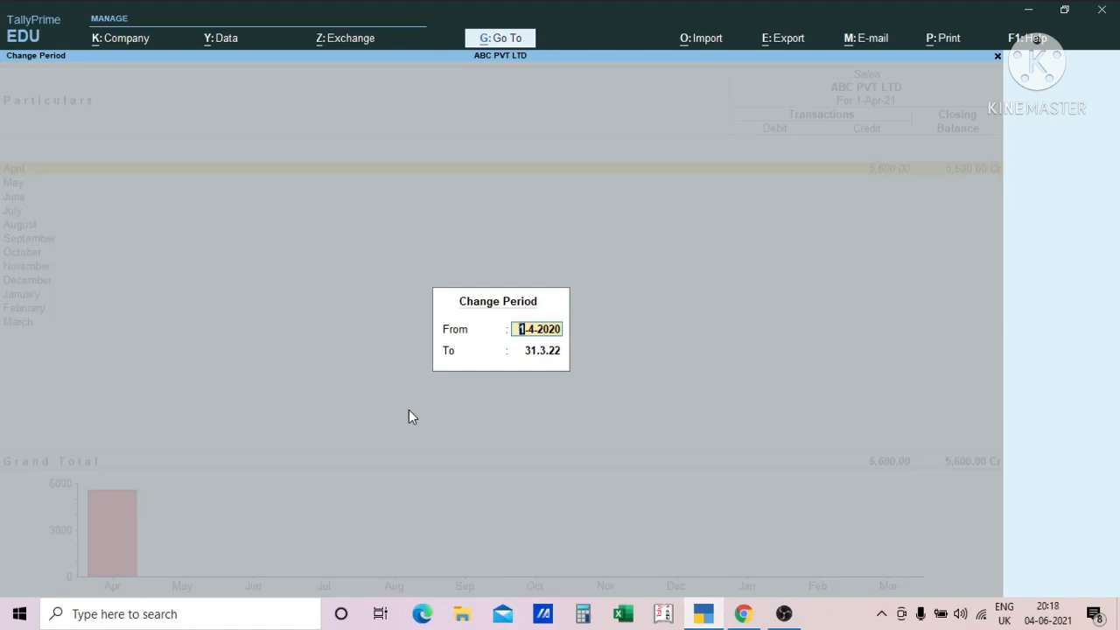
key(Return)
key(Return)
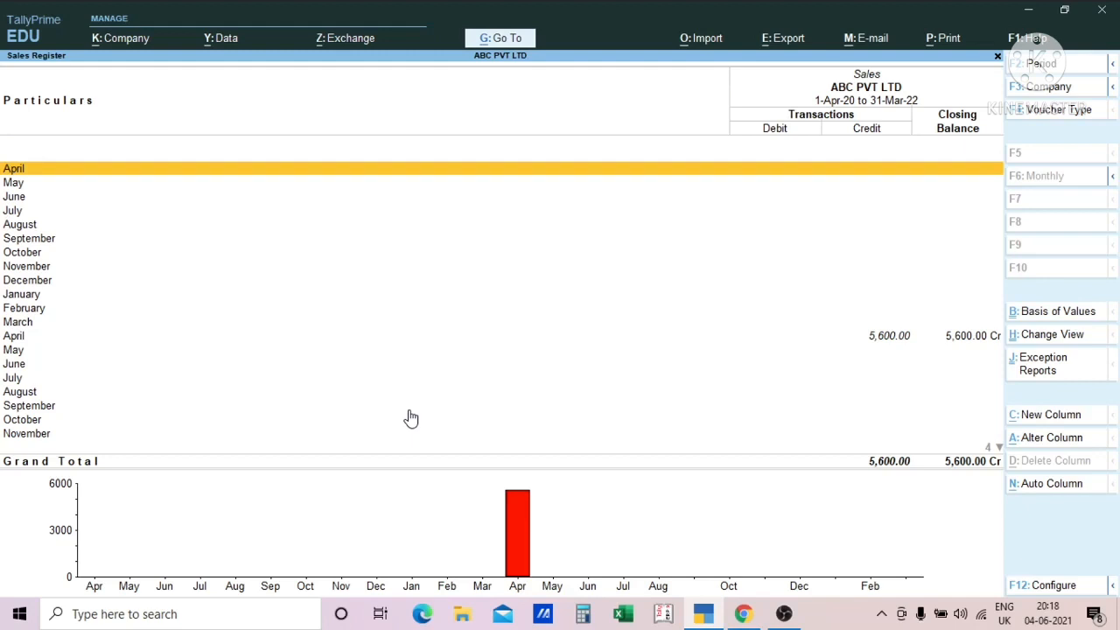
scroll(411, 419, down, 7)
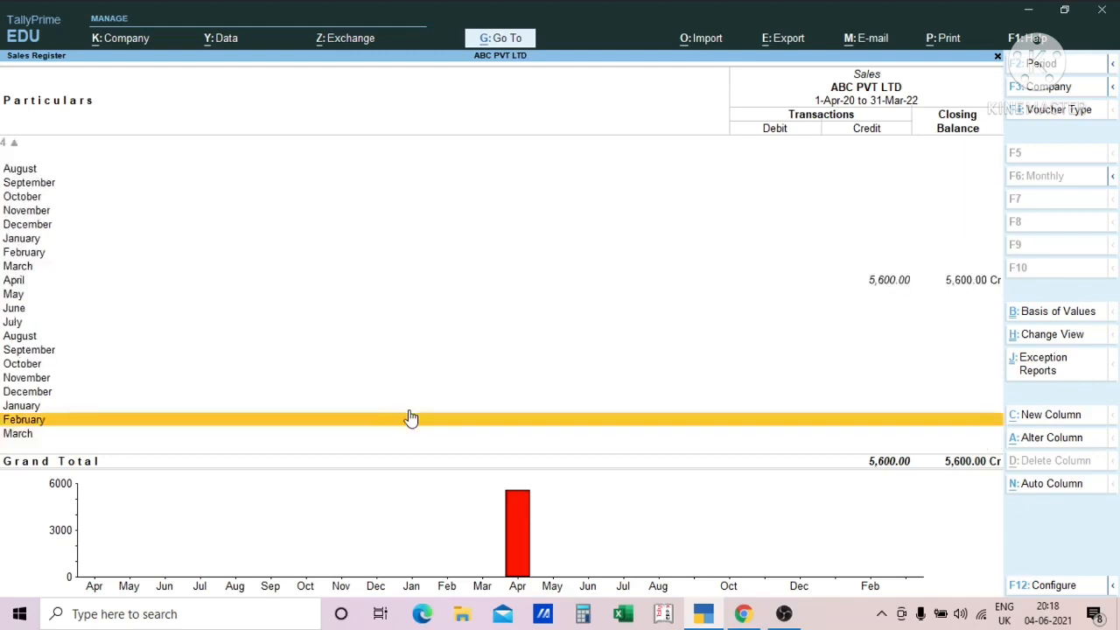
scroll(411, 418, up, 10)
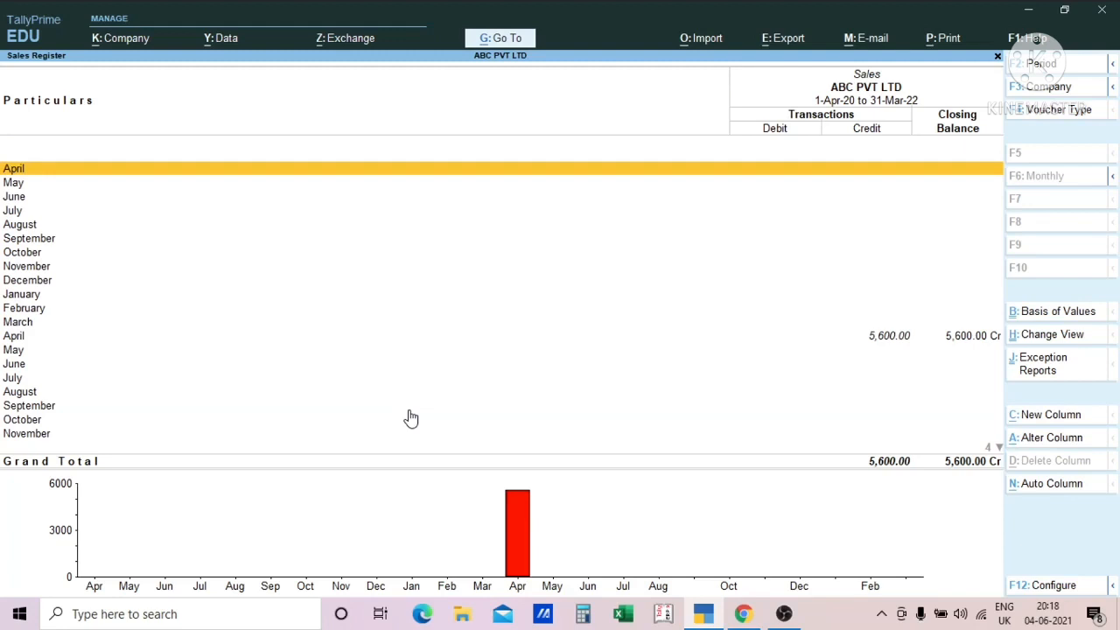
key(Escape)
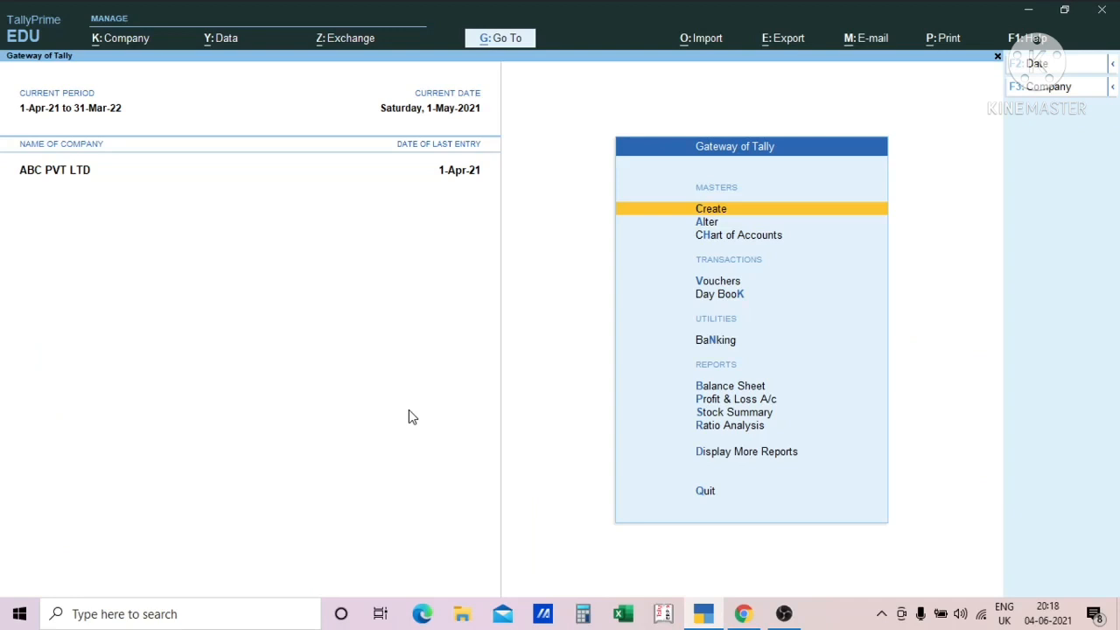
- Examine the company management commands, including create, alter, change, select, shut, online access and configuration options
key(ctrl)
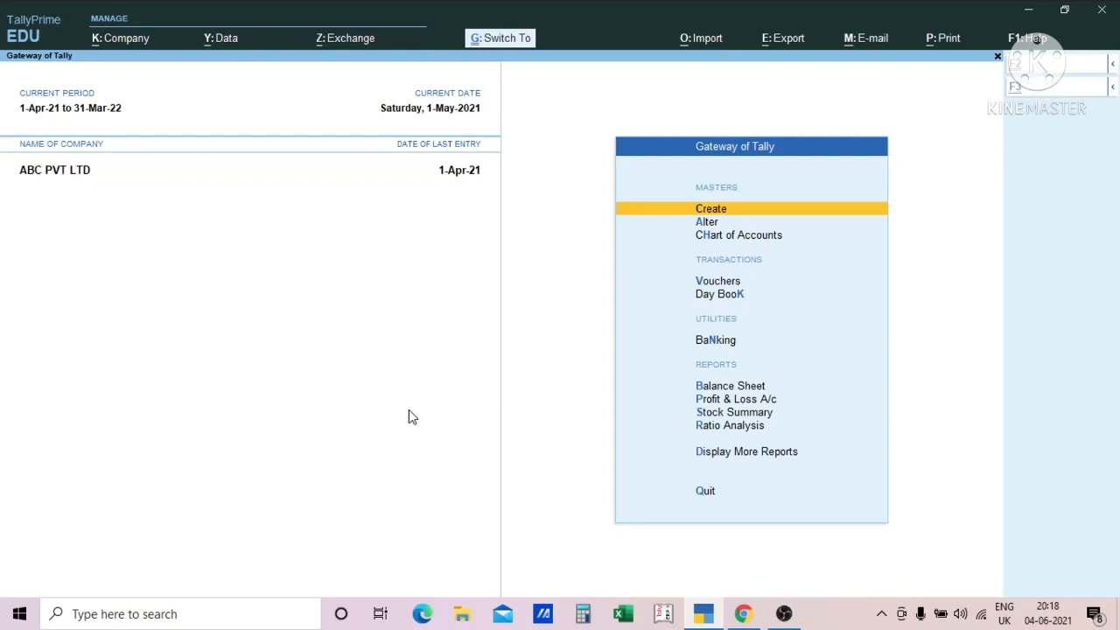
key(alt)
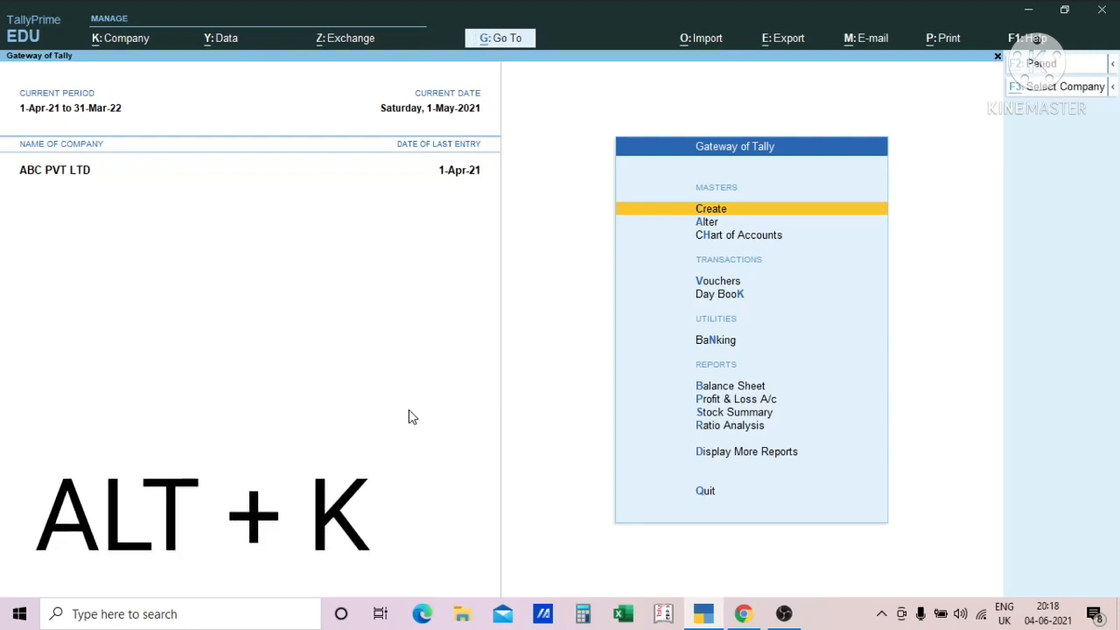
key(alt+k)
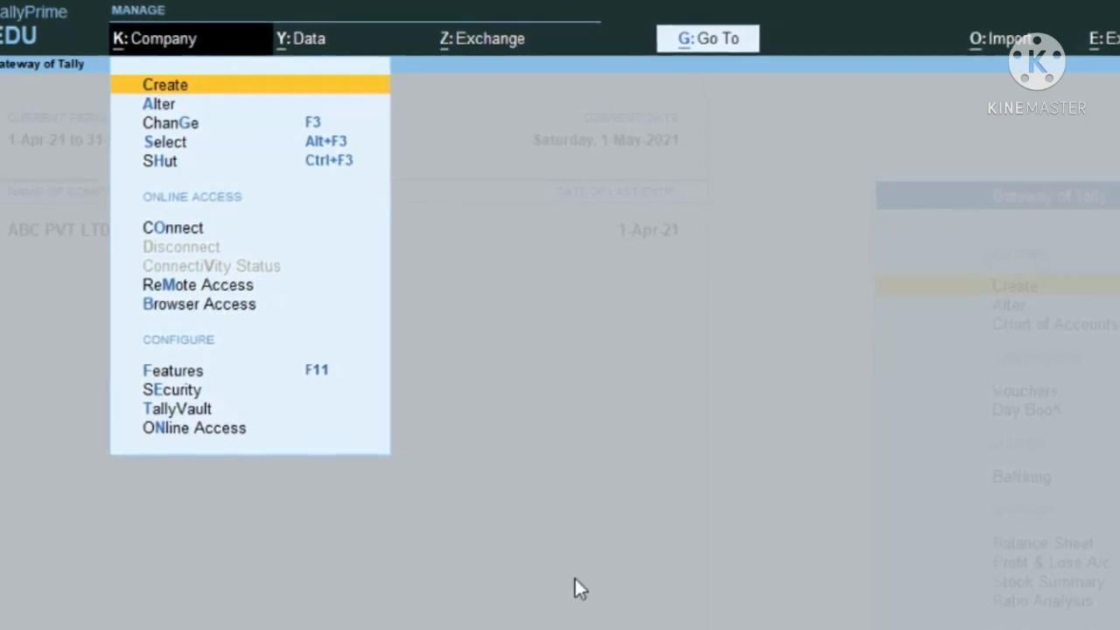
key(Down)
key(Up)
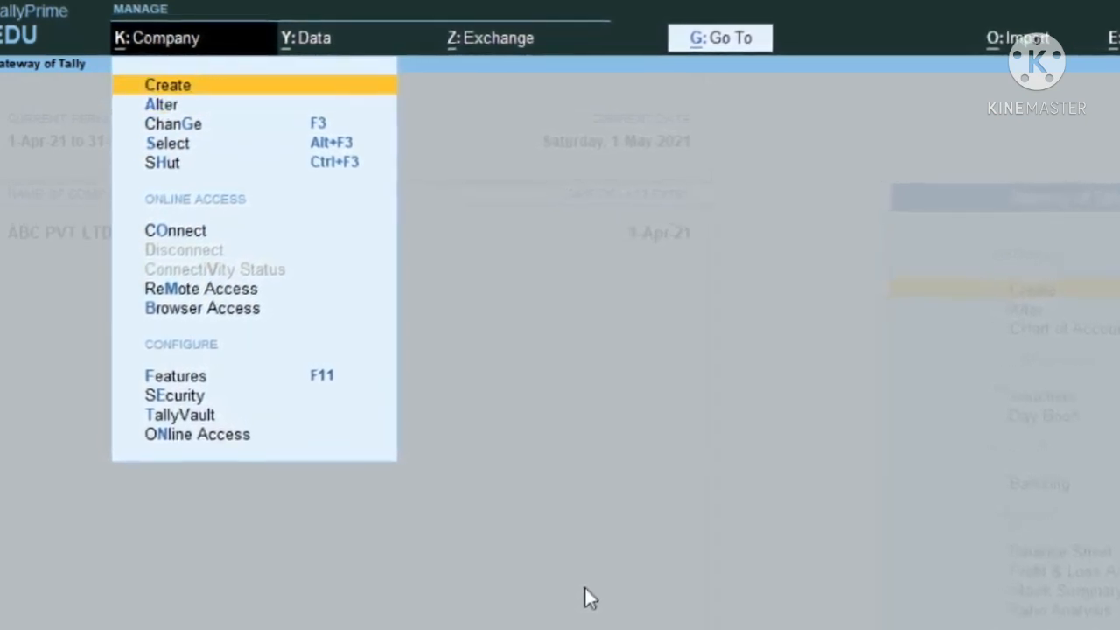
key(Down)
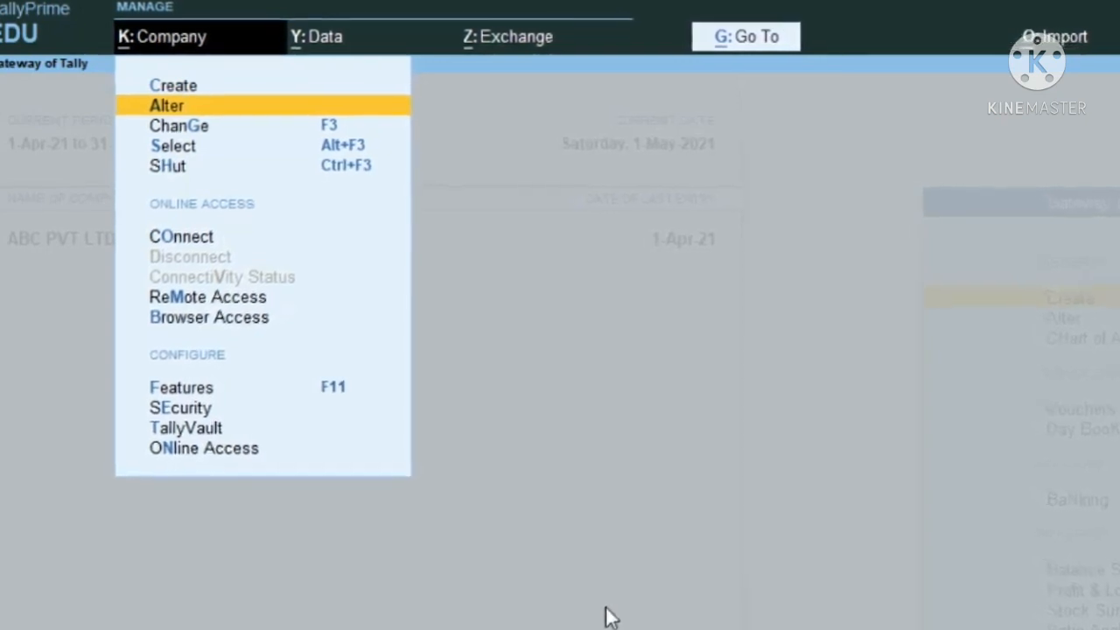
key(Down)
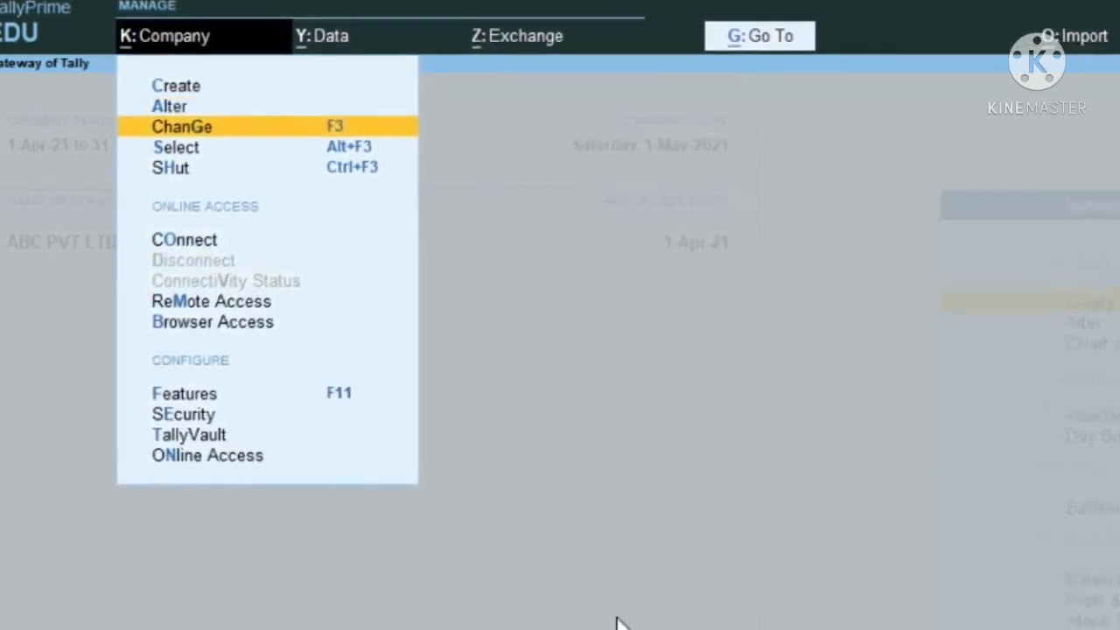
key(Down)
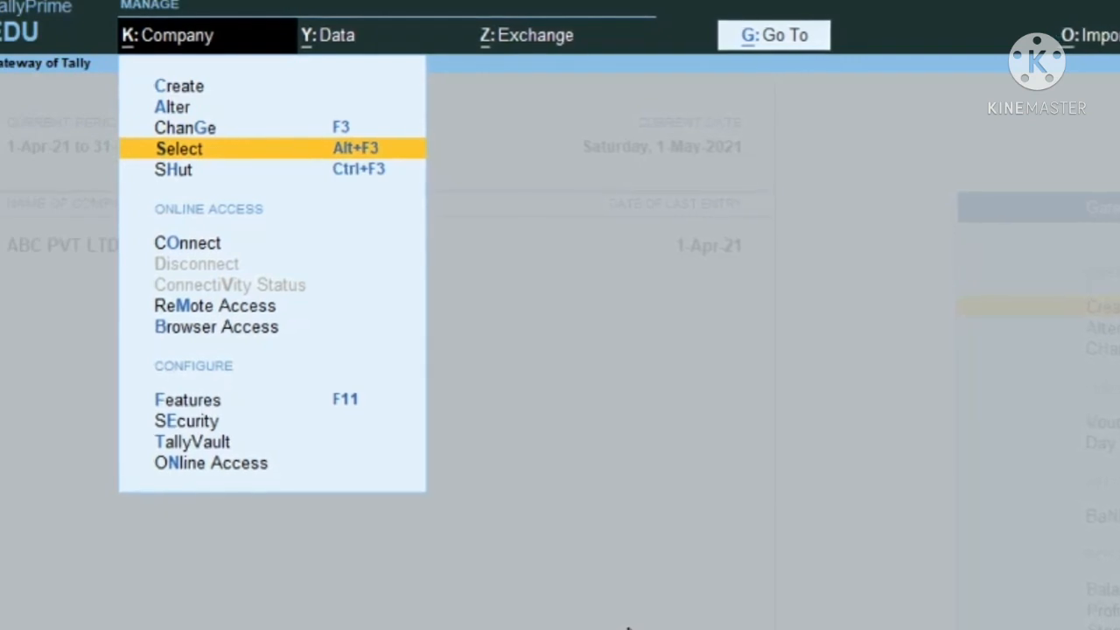
key(Down)
key(Down)
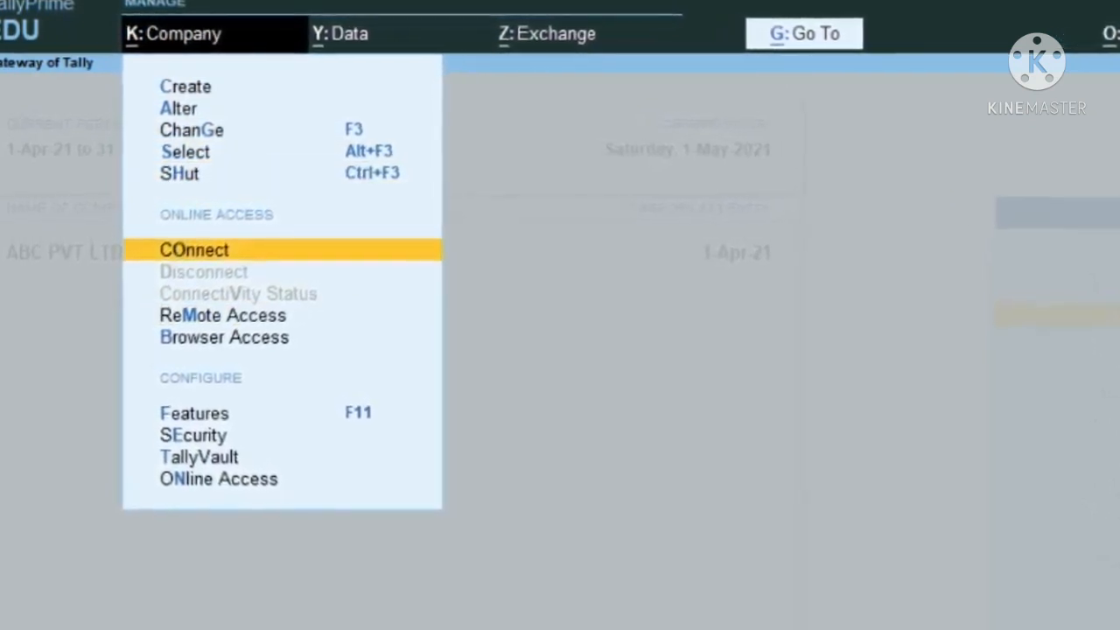
key(Down)
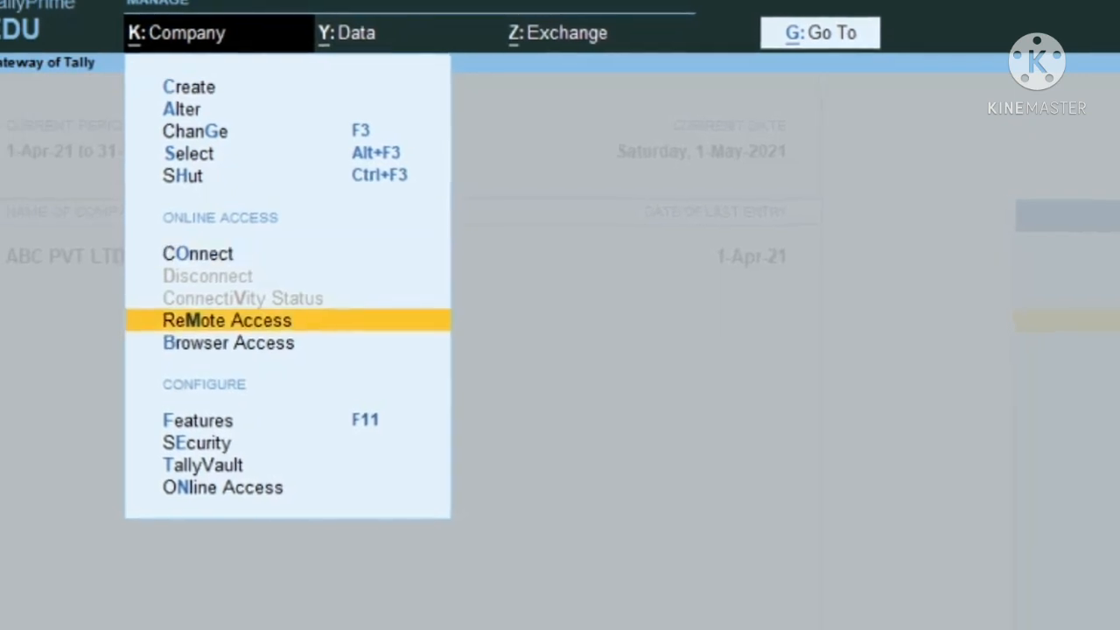
key(Down)
key(Down)
key(Down)
key(Down)
key(Down)
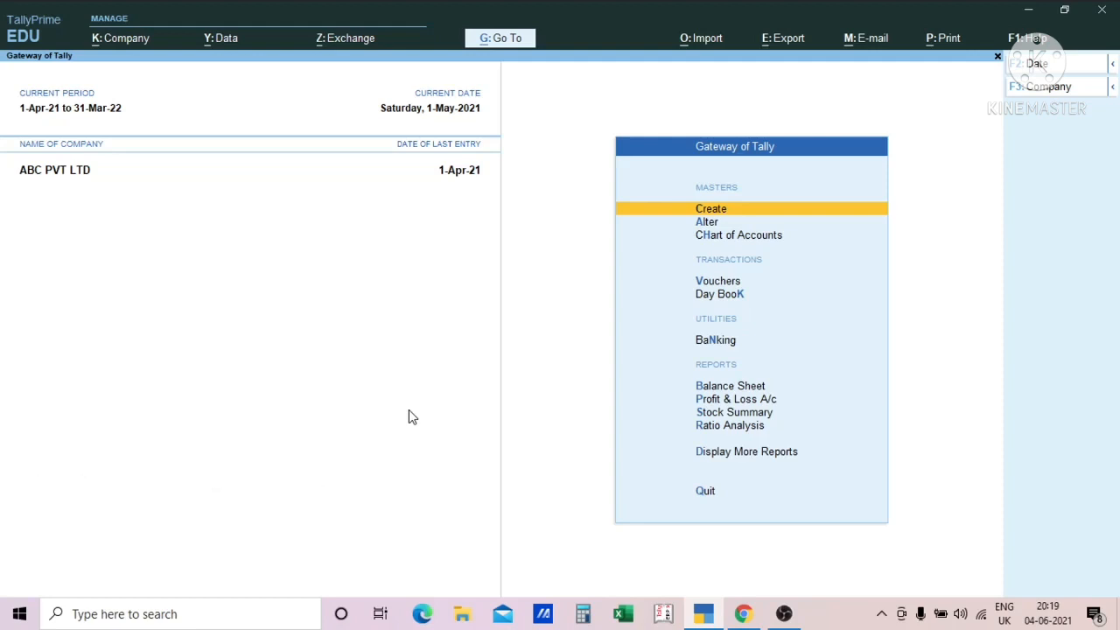
- Reopen the Sales Register and look through its monthly rows from March back to April
key(d)
key(a)
key(s)
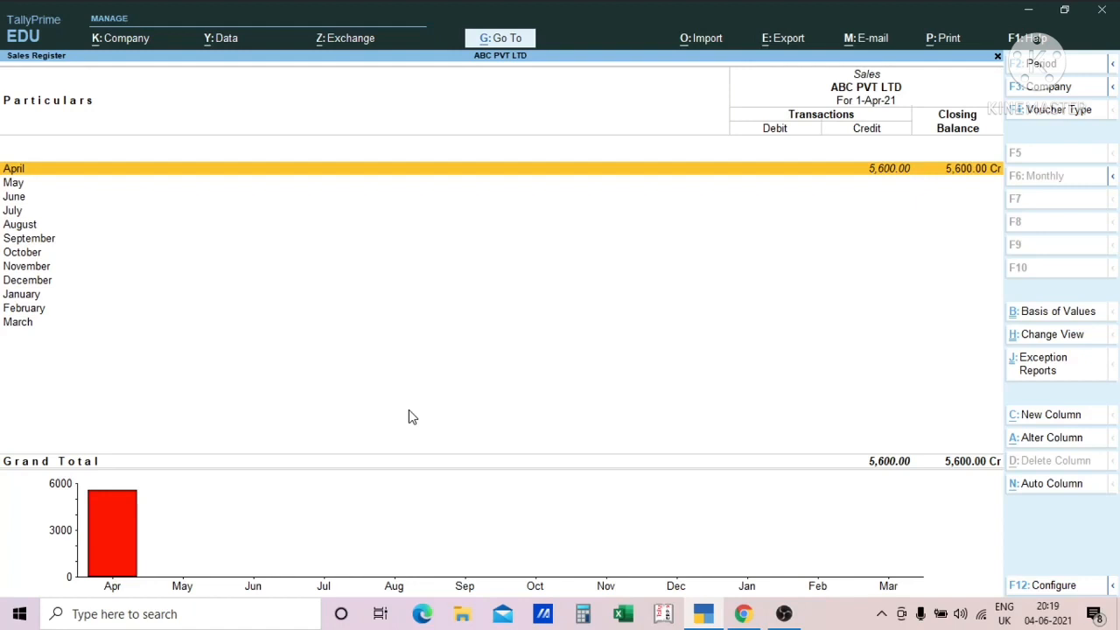
key(End)
key(Up)
key(Up)
key(Up)
key(Up)
key(Up)
key(Up)
key(Up)
key(Up)
key(Up)
key(Up)
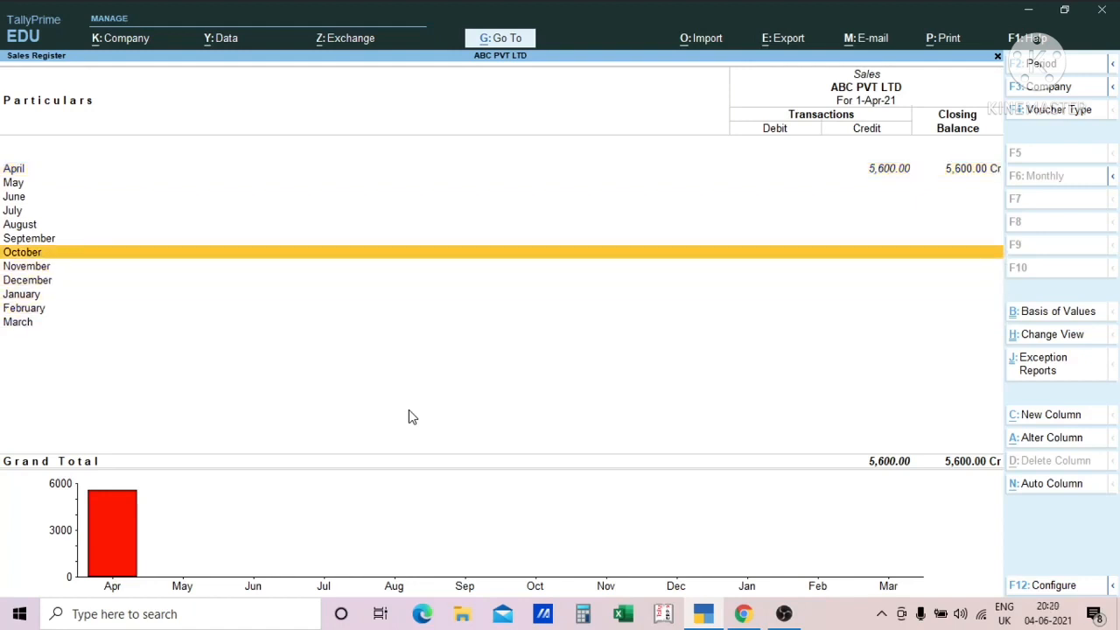
key(Up)
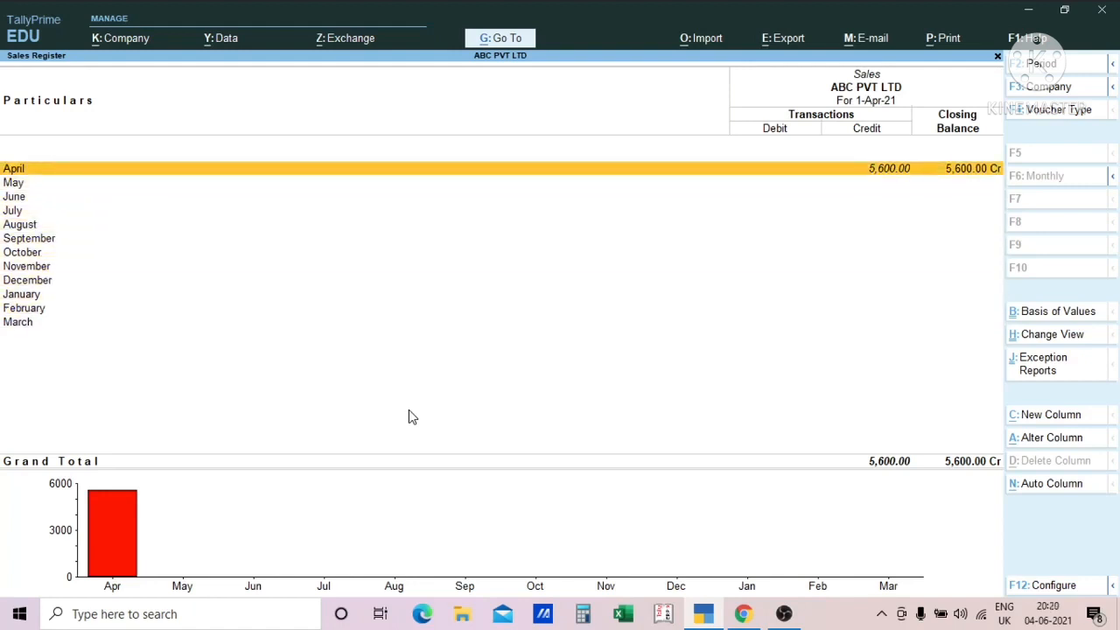
- Start exporting the current Sales Register and expand its export configuration to show more options
key(alt+e)
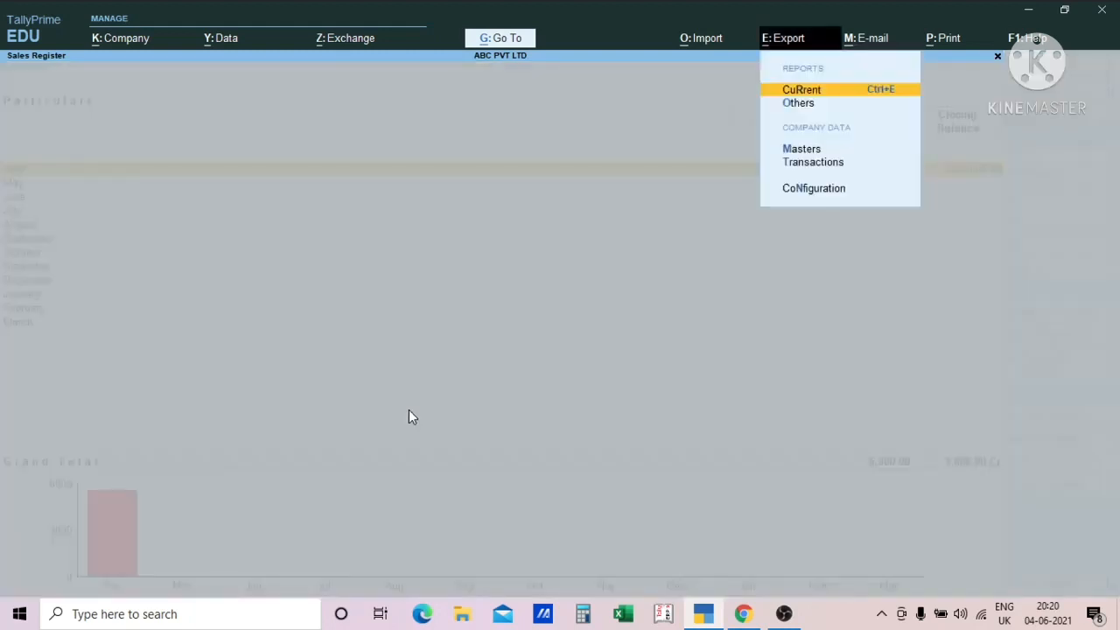
key(Return)
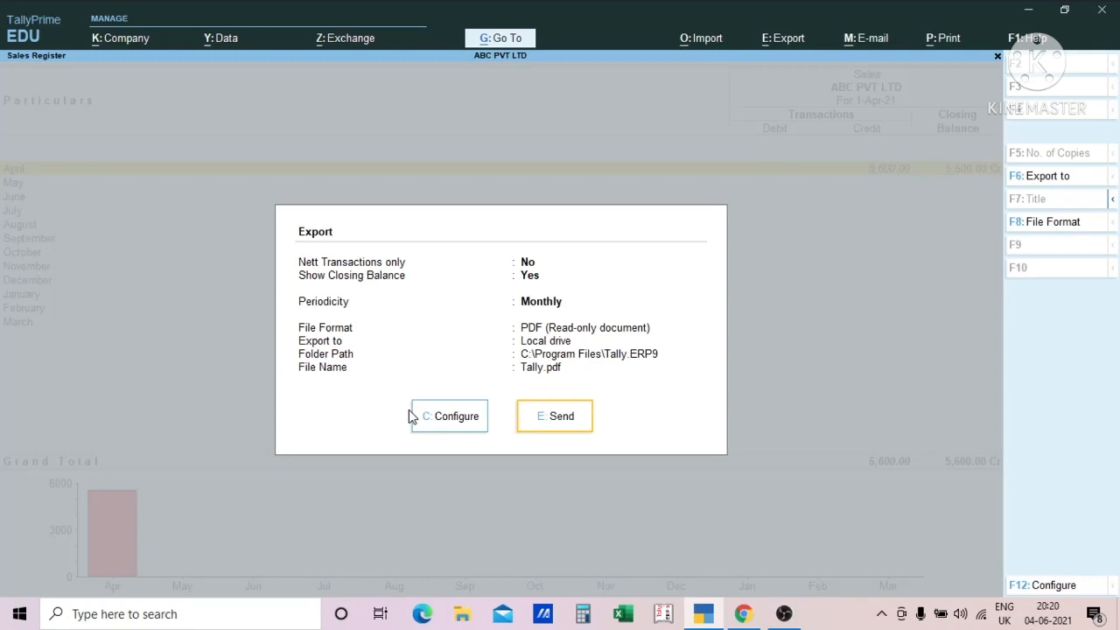
click(411, 417)
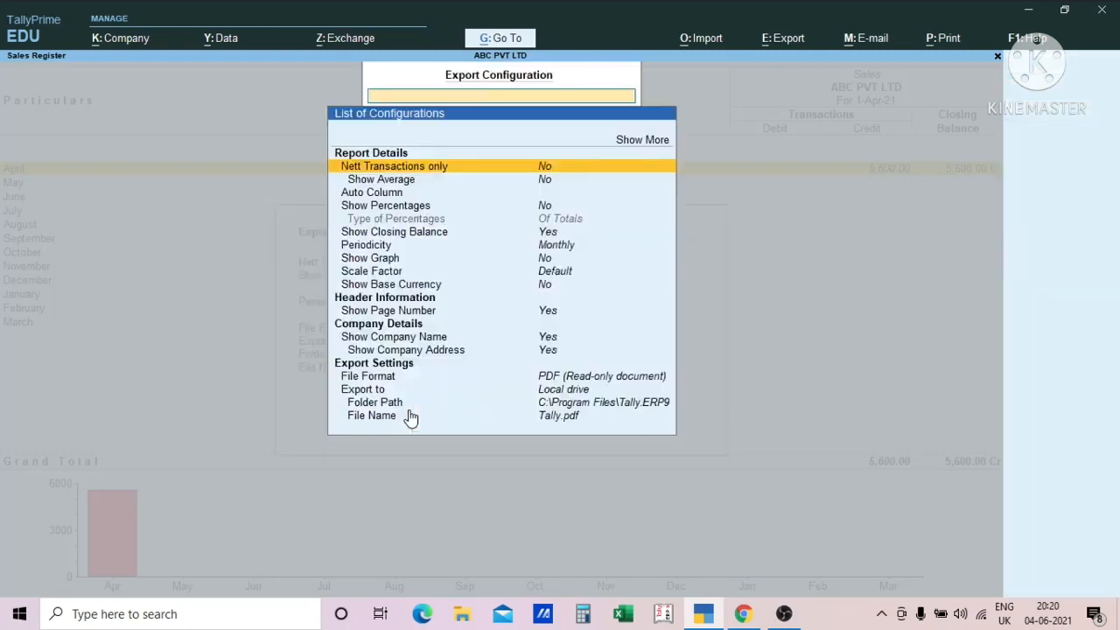
key(Up)
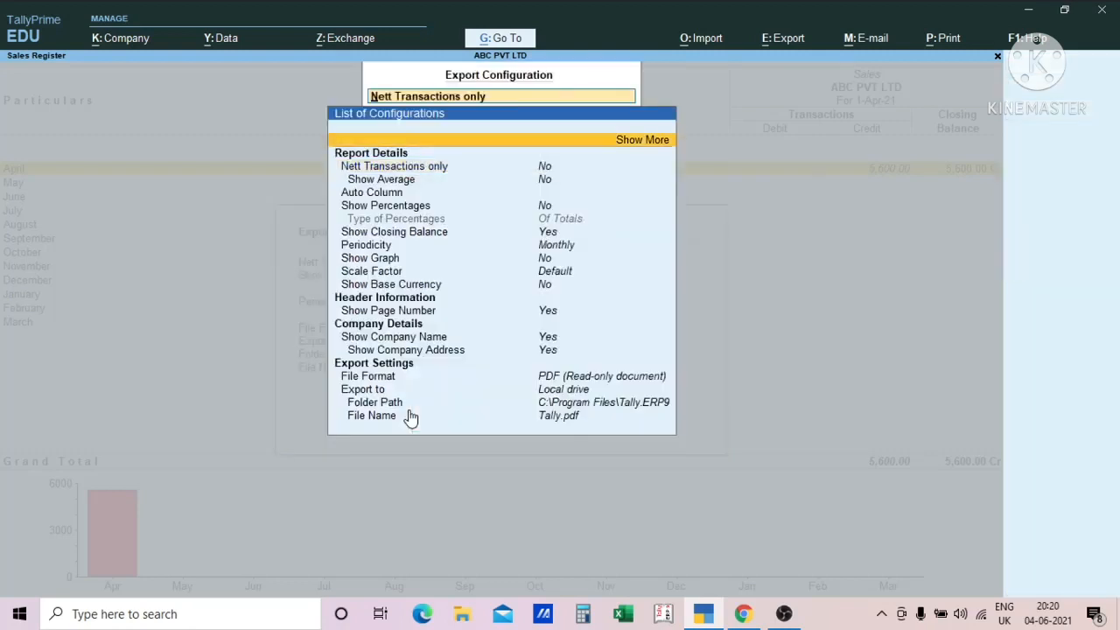
key(Return)
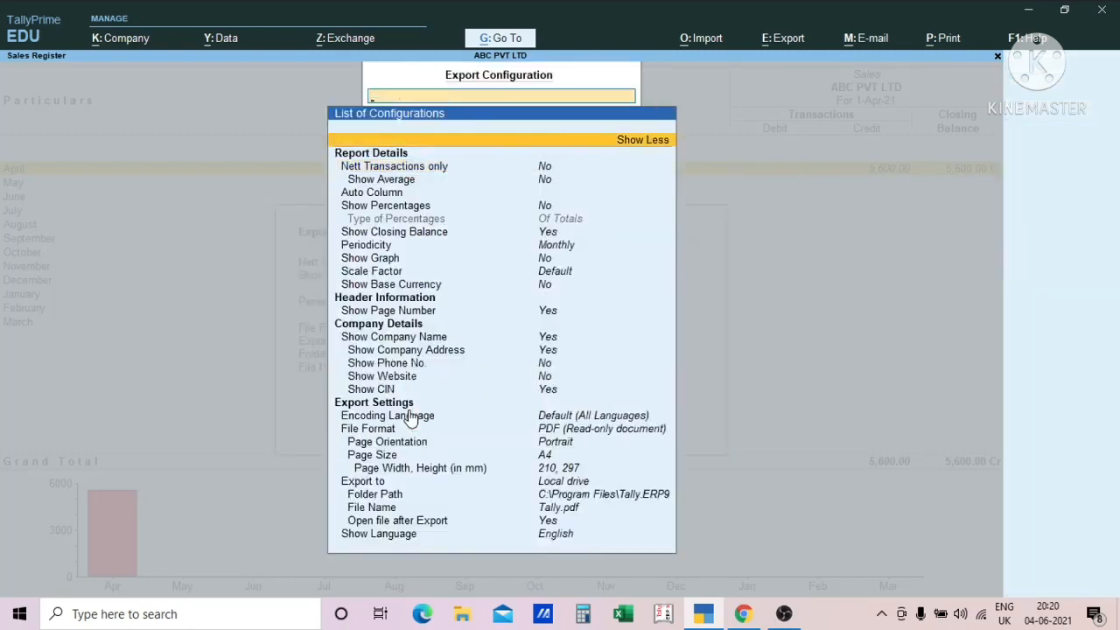
- Examine the report detail options in the export configuration, from Nett Transactions only down to Scale Factor
key(Down)
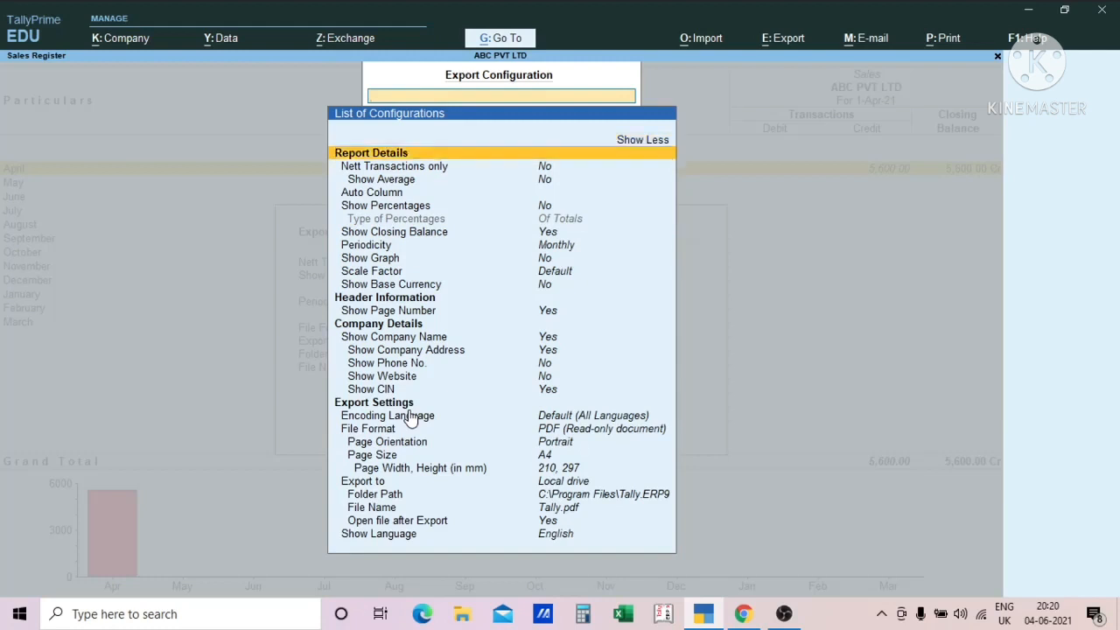
key(Down)
key(Down)
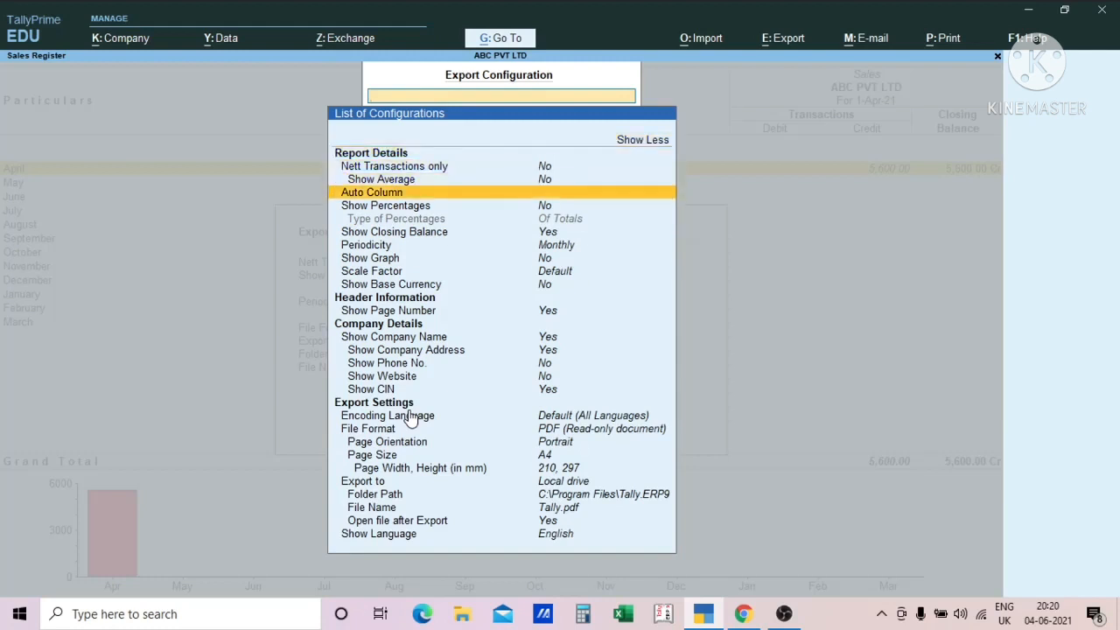
key(Up)
key(Down)
key(Up)
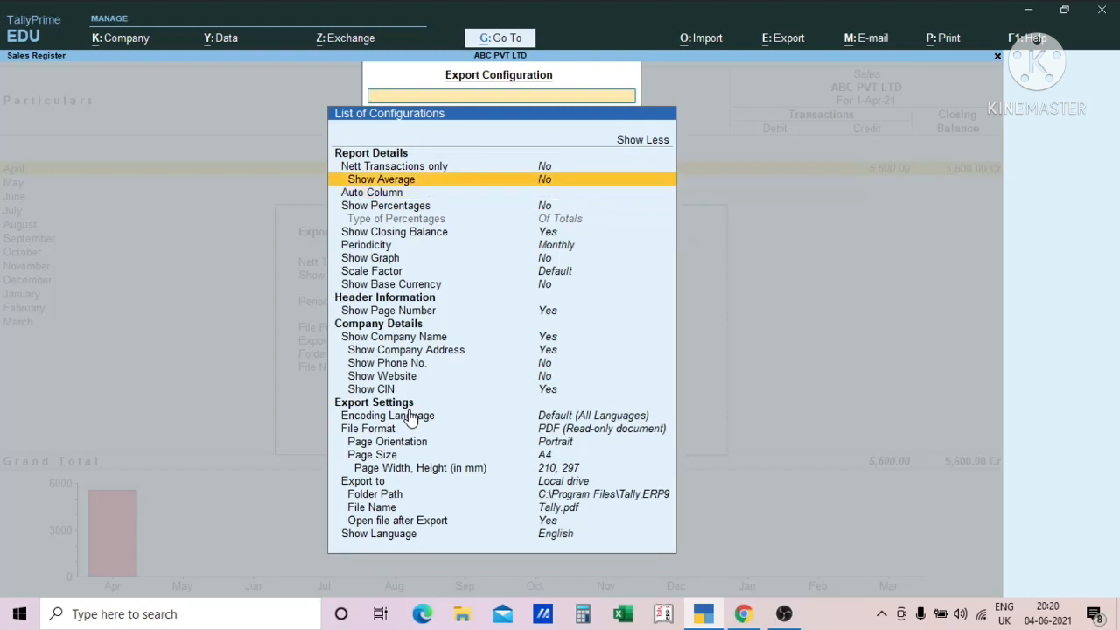
key(Down)
key(Down)
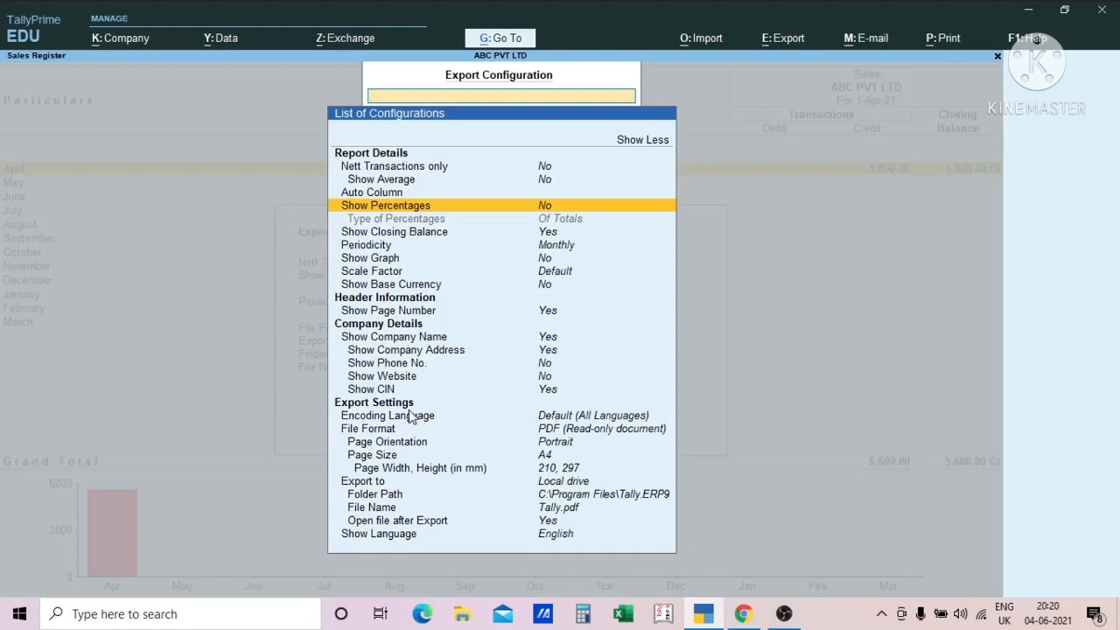
key(Down)
key(Down)
key(Down)
key(Down)
key(Down)
key(Down)
key(Down)
key(Down)
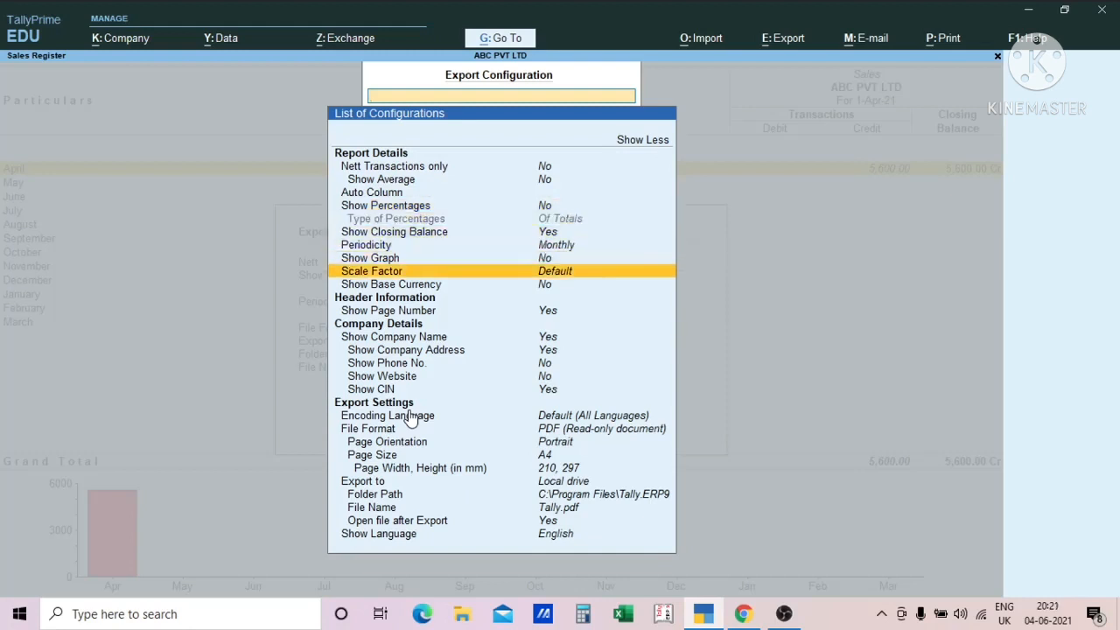
- Look through the available Periodicity choices for the exported report and cancel the selection
key(Up)
key(Up)
key(Up)
key(Up)
key(Up)
key(Up)
key(Up)
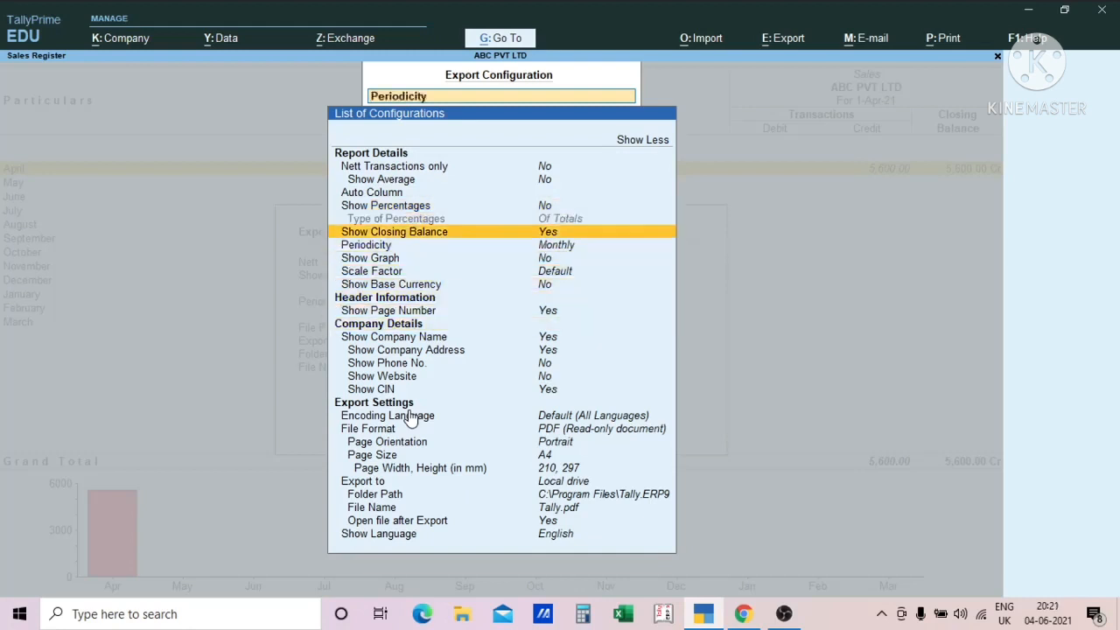
key(Down)
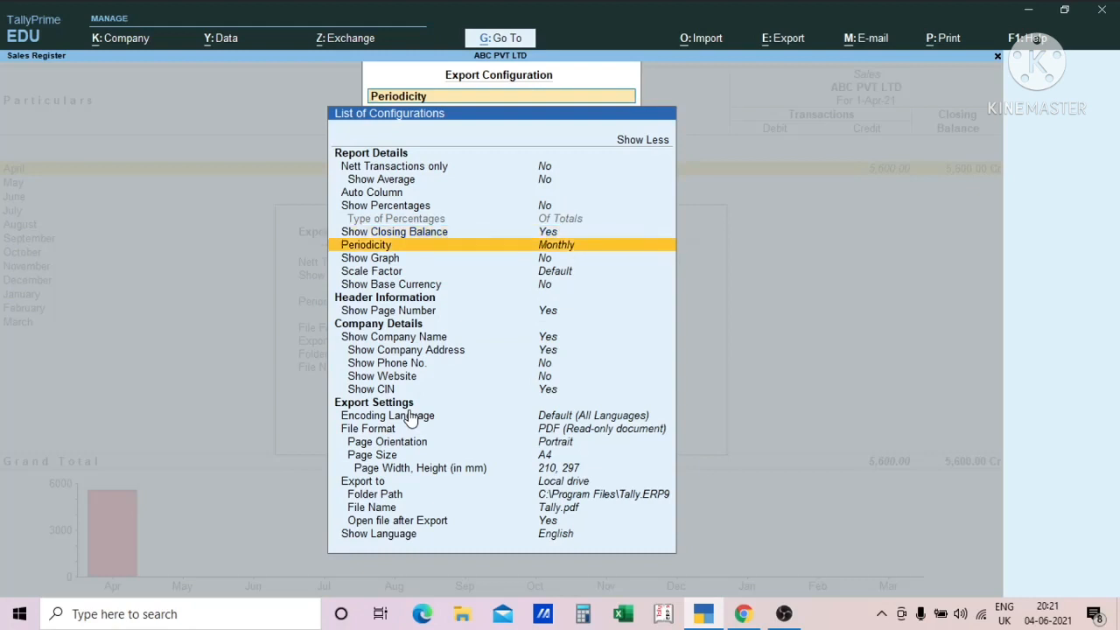
key(Return)
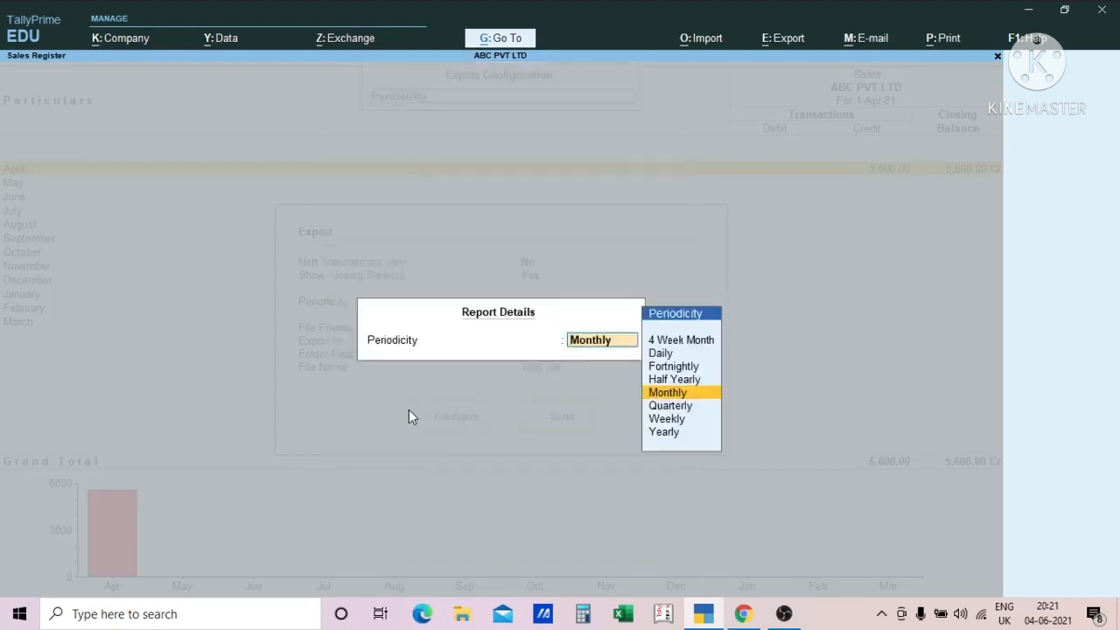
key(Down)
key(Down)
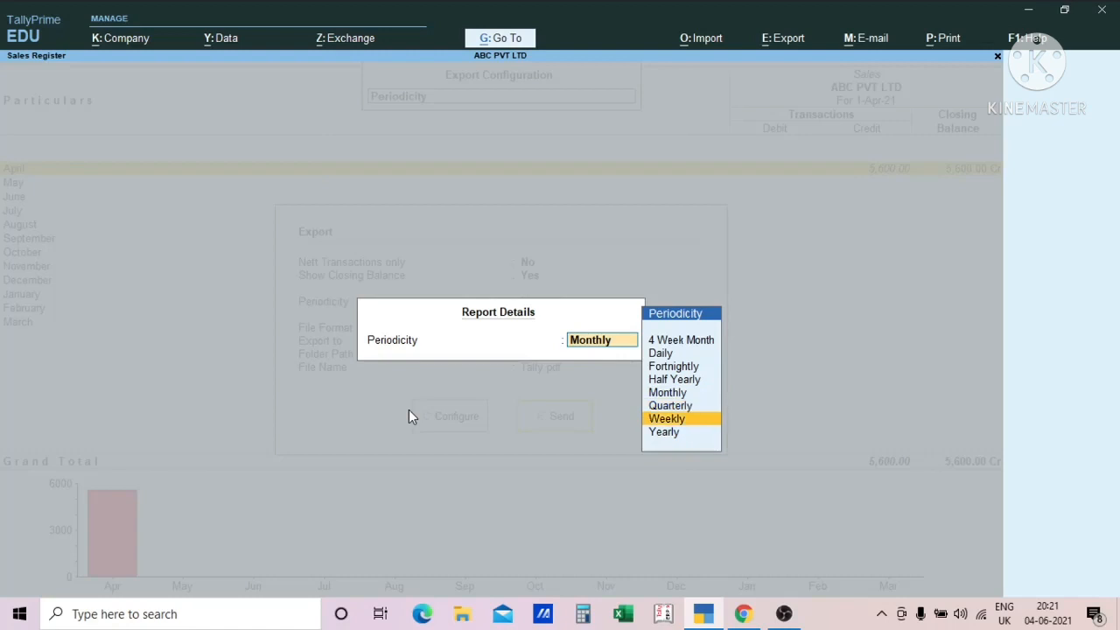
key(BackSpace)
key(Escape)
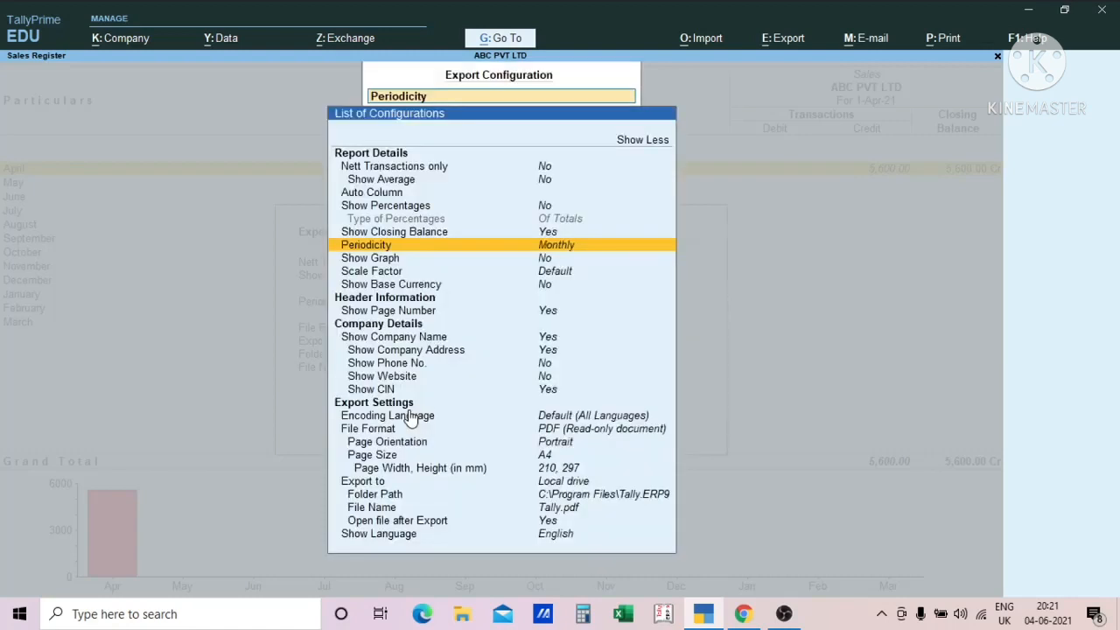
- Examine the base currency, header information, company details and encoding language options for the export
key(Down)
key(Down)
key(Down)
key(Down)
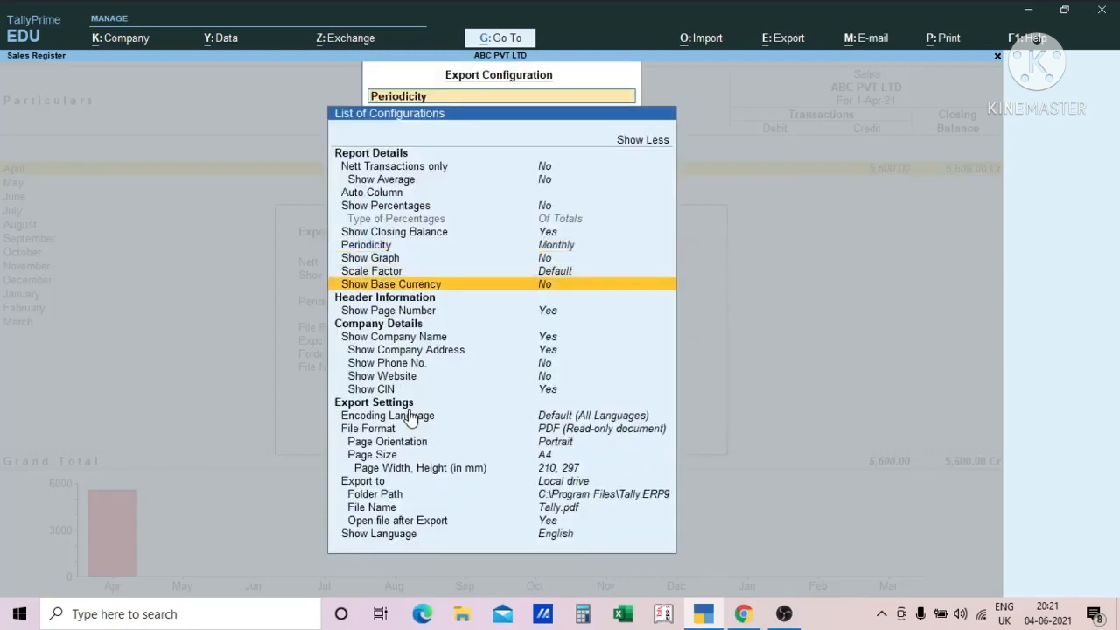
key(Down)
key(Down)
key(Down)
key(Down)
key(Down)
key(Down)
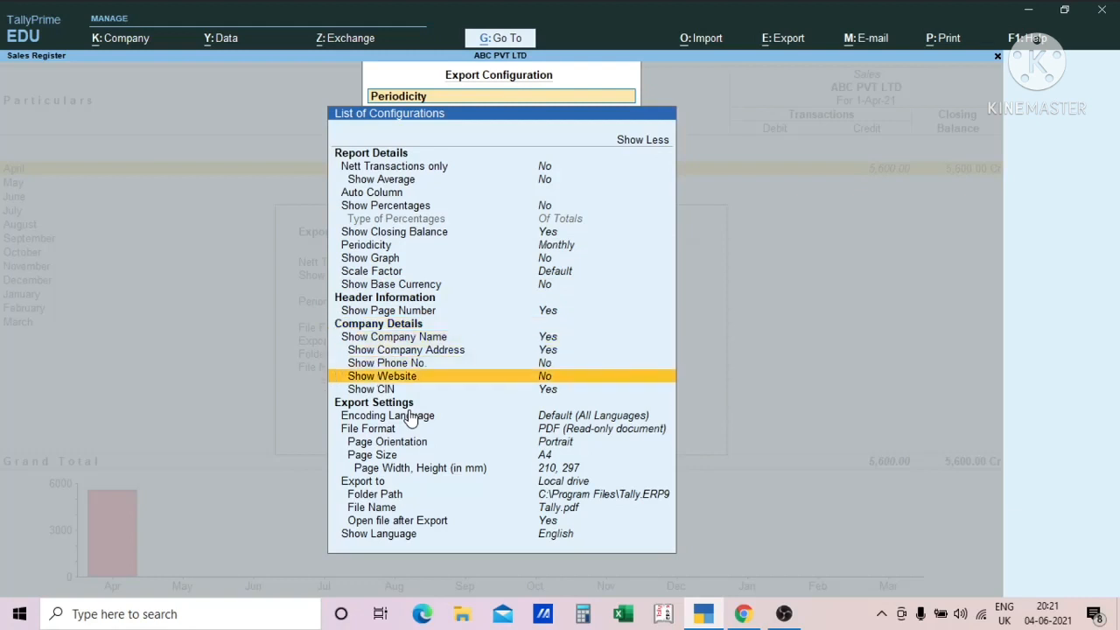
key(Down)
key(Down)
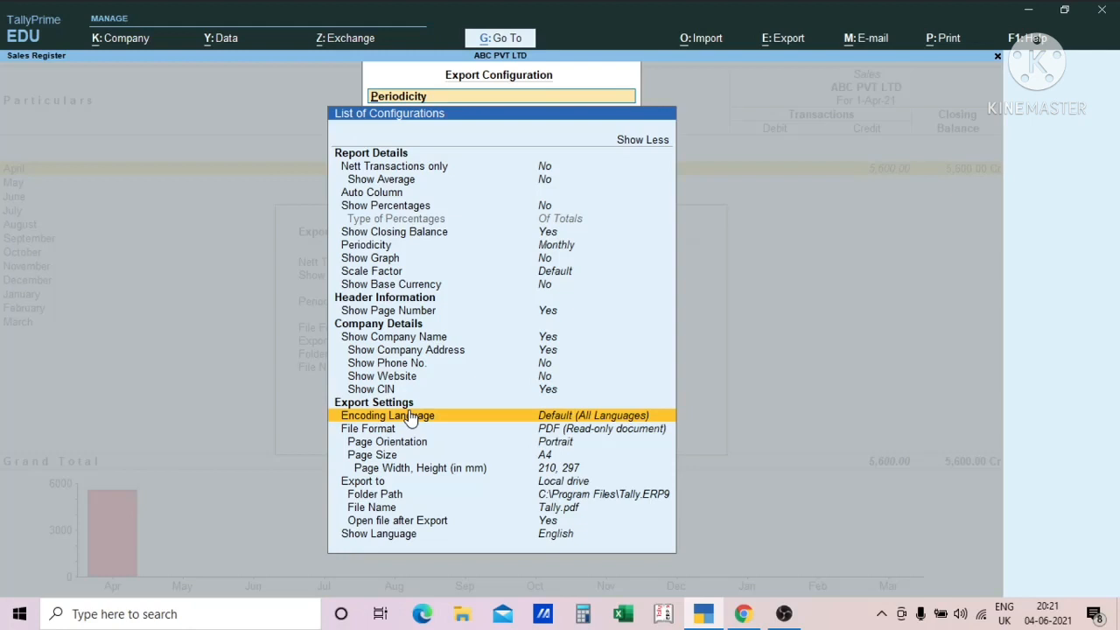
- Look through the available export file formats and choose PDF (Read-only document)
key(Down)
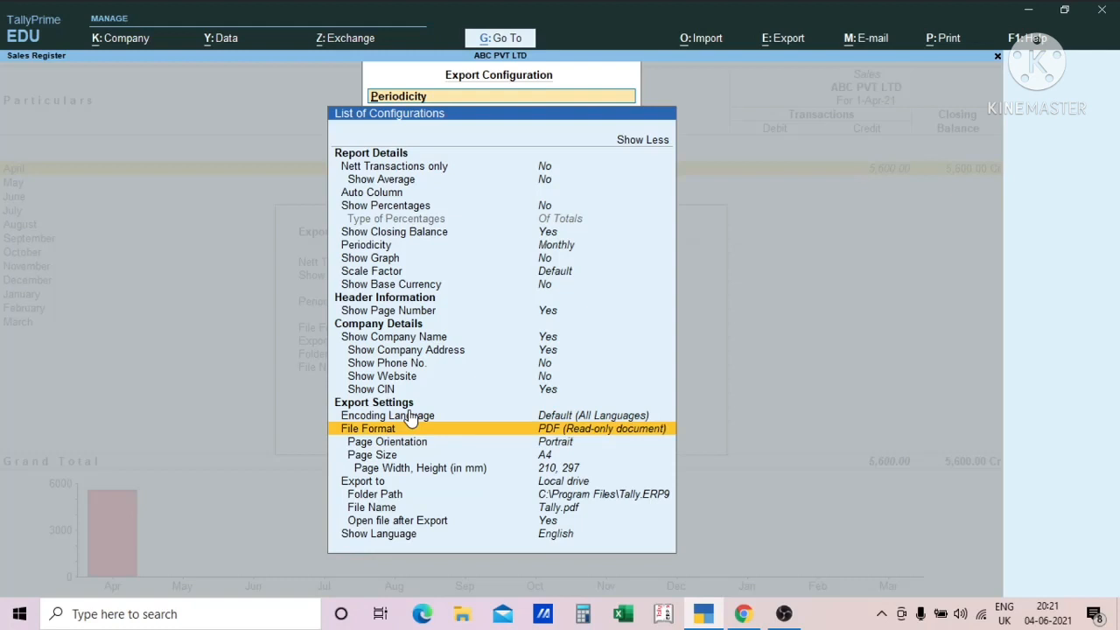
key(Return)
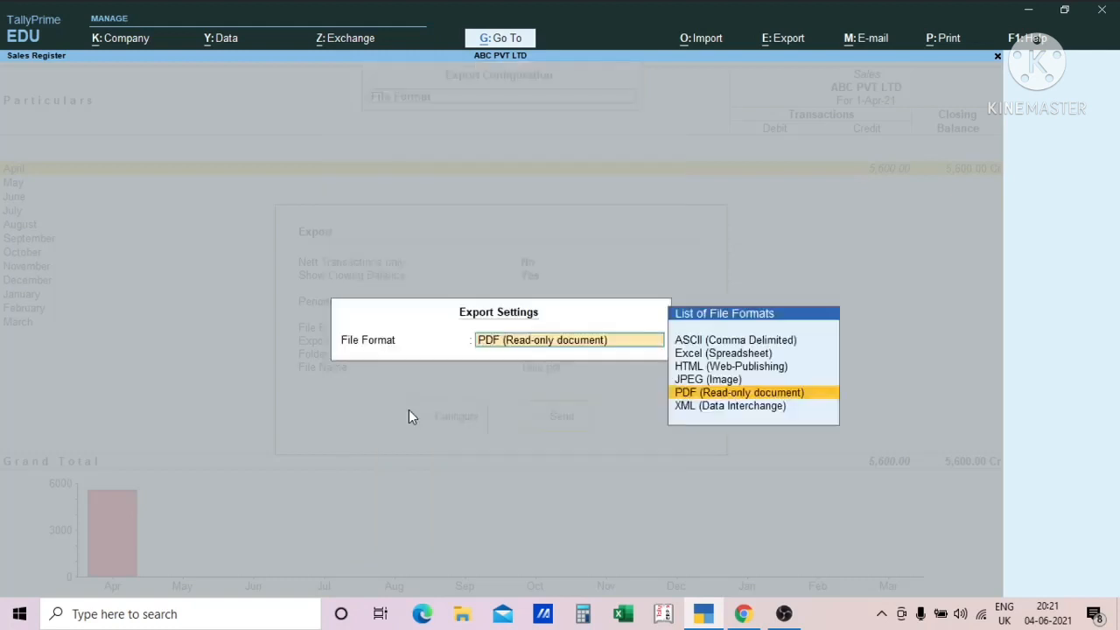
key(Up)
key(Up)
key(Up)
key(Up)
key(Down)
key(Down)
key(Down)
key(Down)
key(Down)
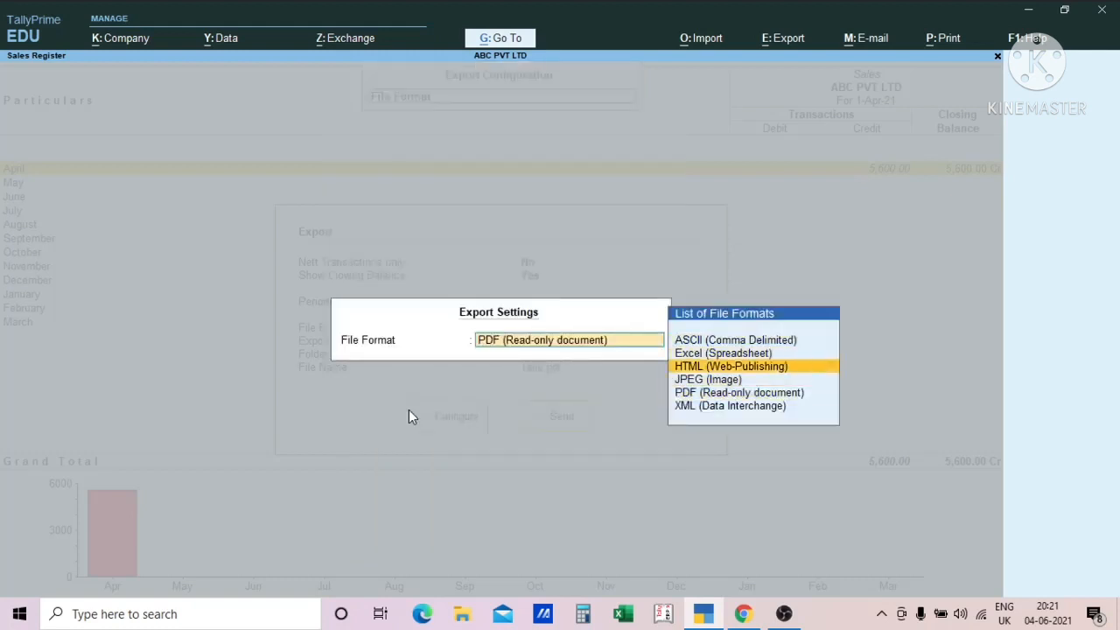
key(Up)
key(Up)
key(Up)
key(Up)
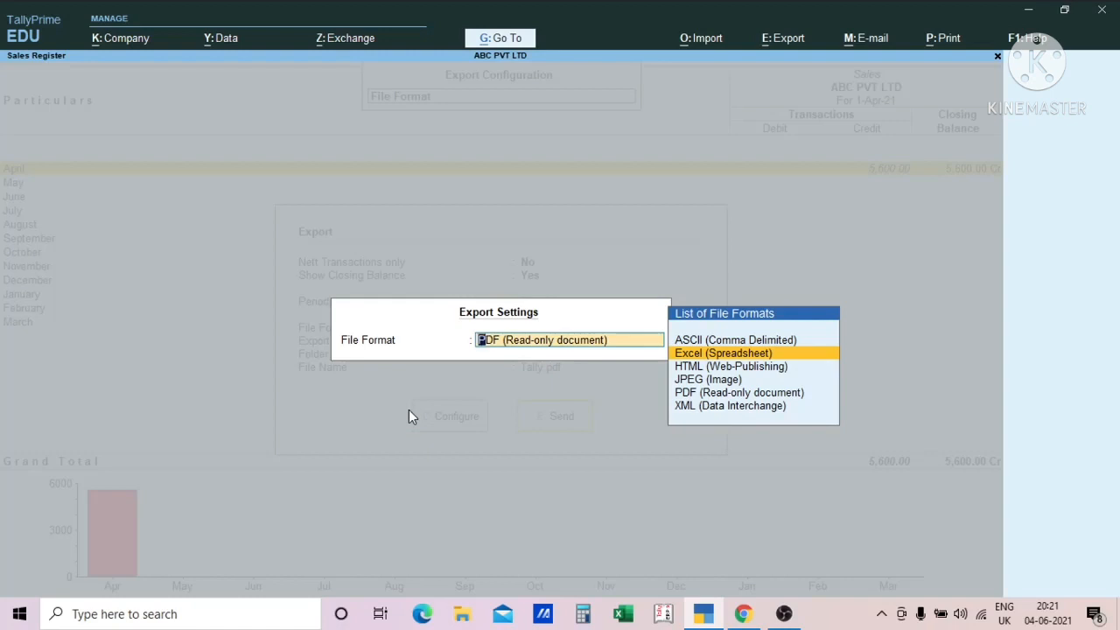
key(Down)
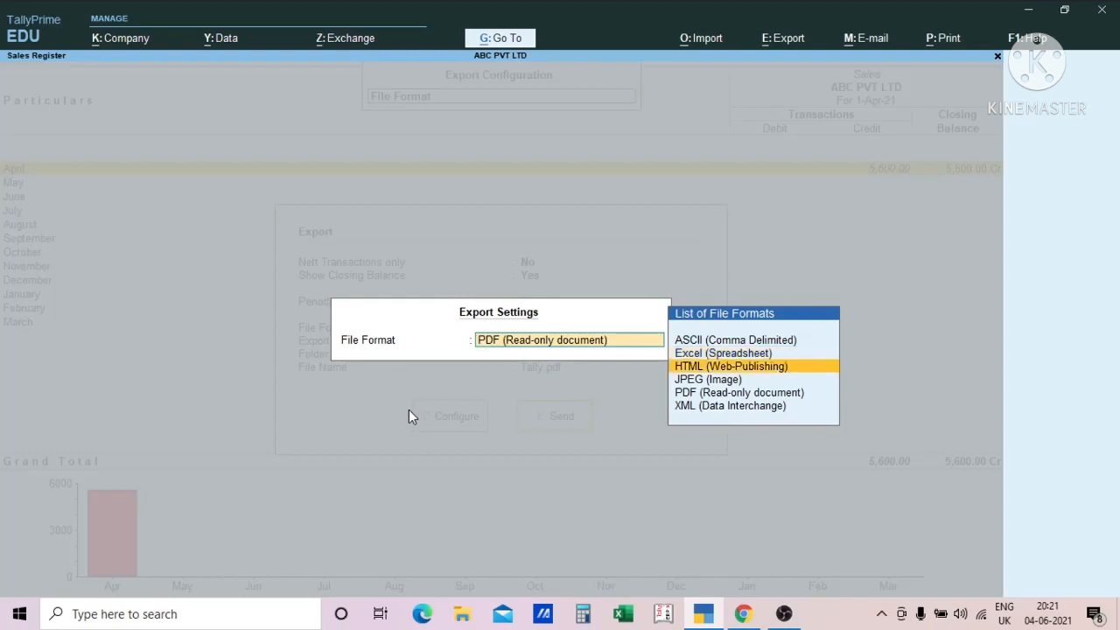
key(Down)
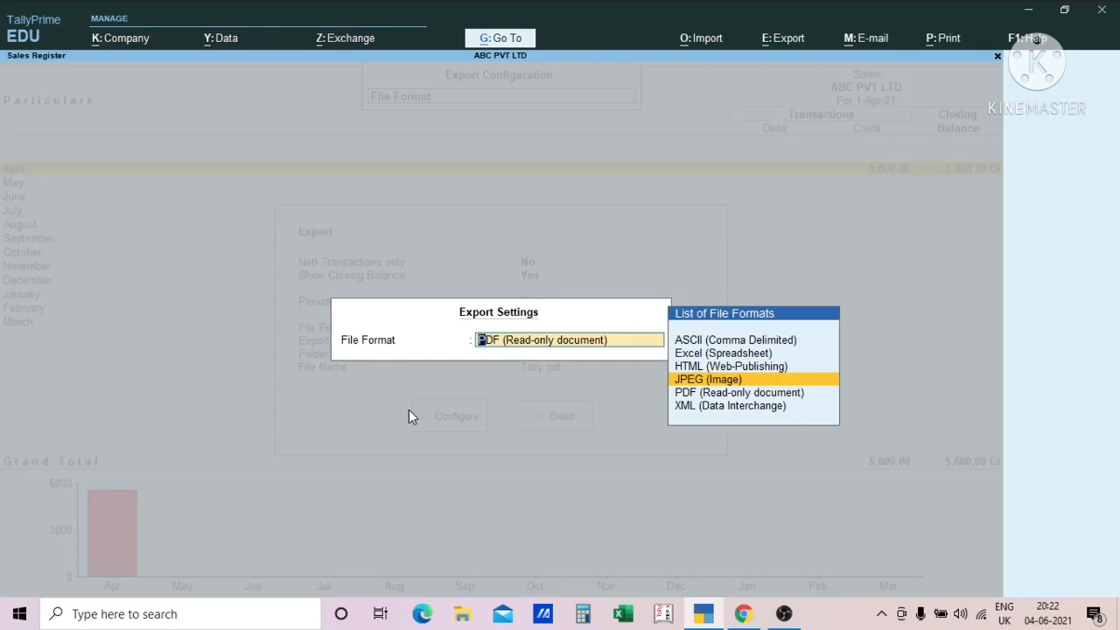
key(Down)
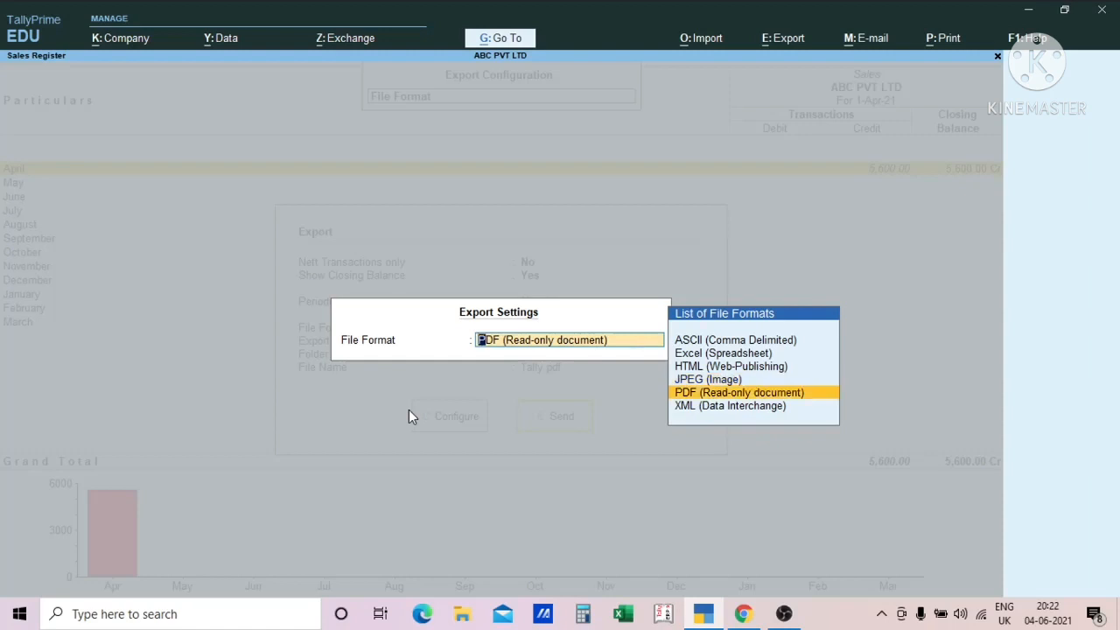
key(Down)
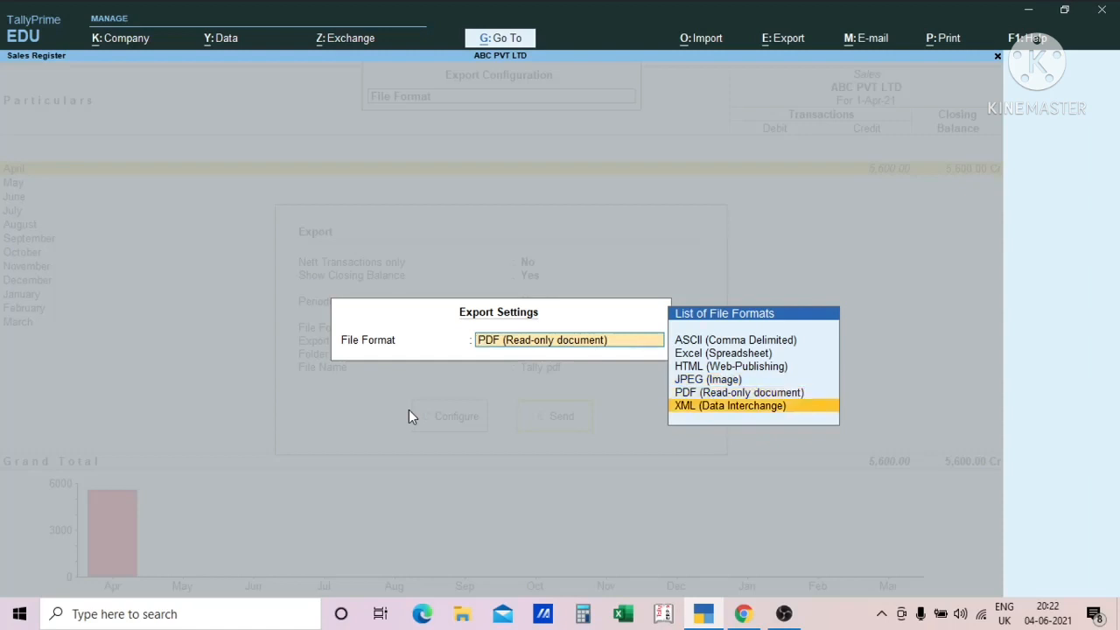
key(Up)
key(Up)
key(Up)
key(Up)
key(Up)
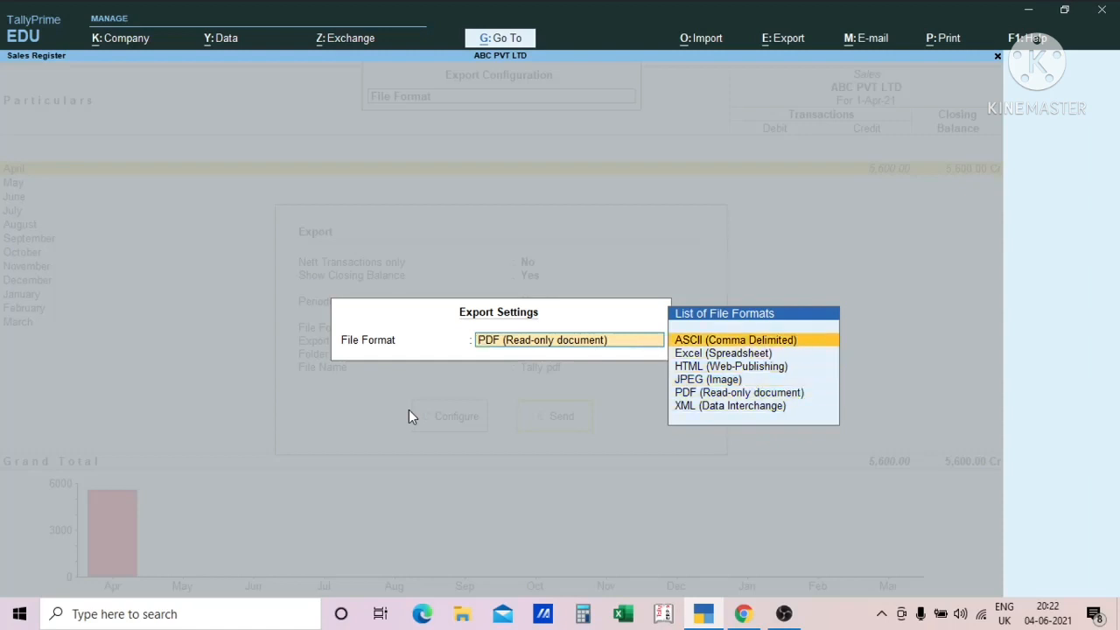
key(Down)
key(Down)
key(Down)
key(Down)
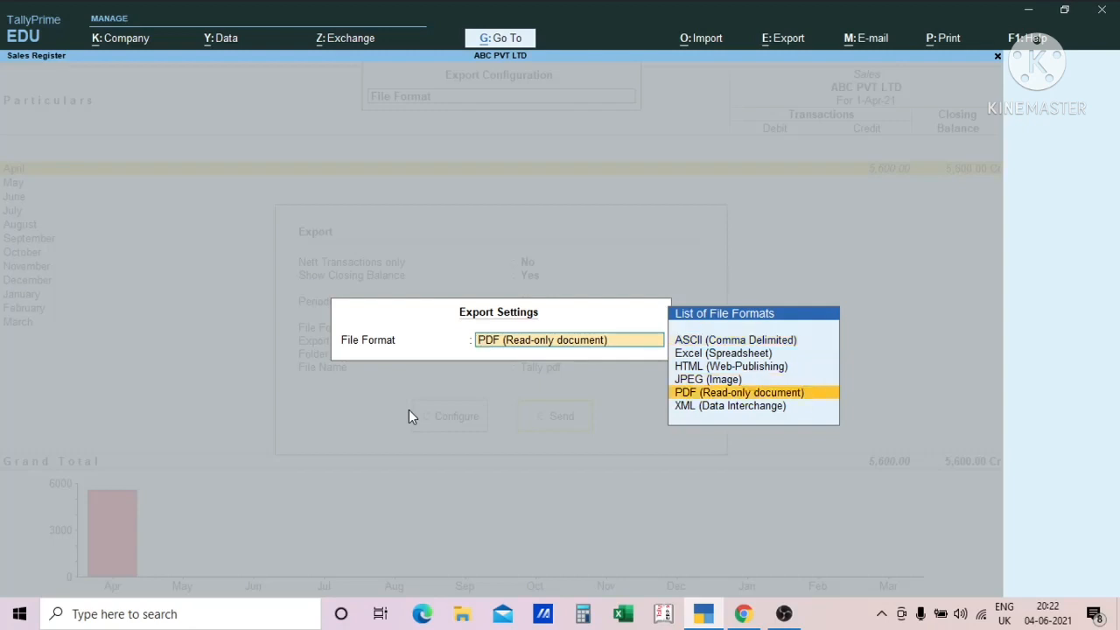
key(Return)
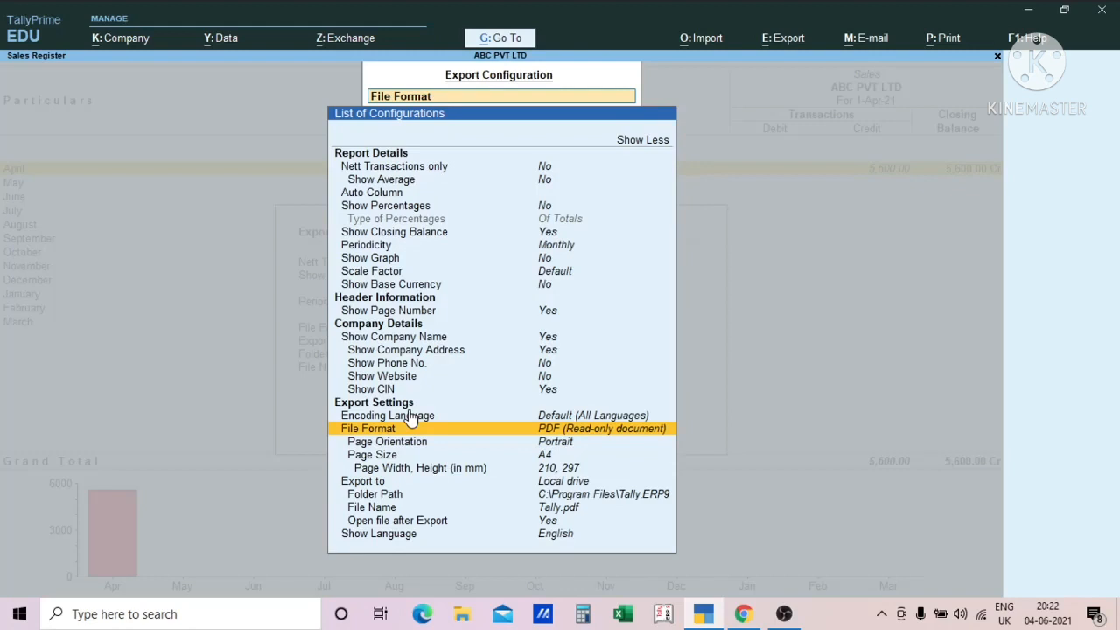
- Examine the page orientation, page size, page dimensions, export destination and folder path settings
key(Return)
key(Return)
key(Down)
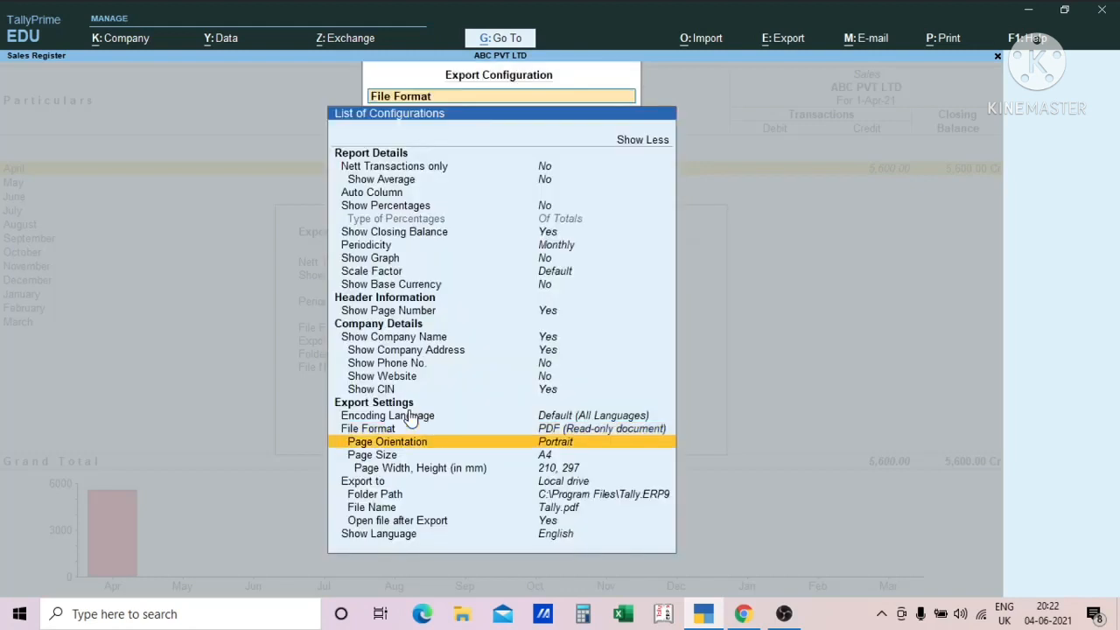
key(Down)
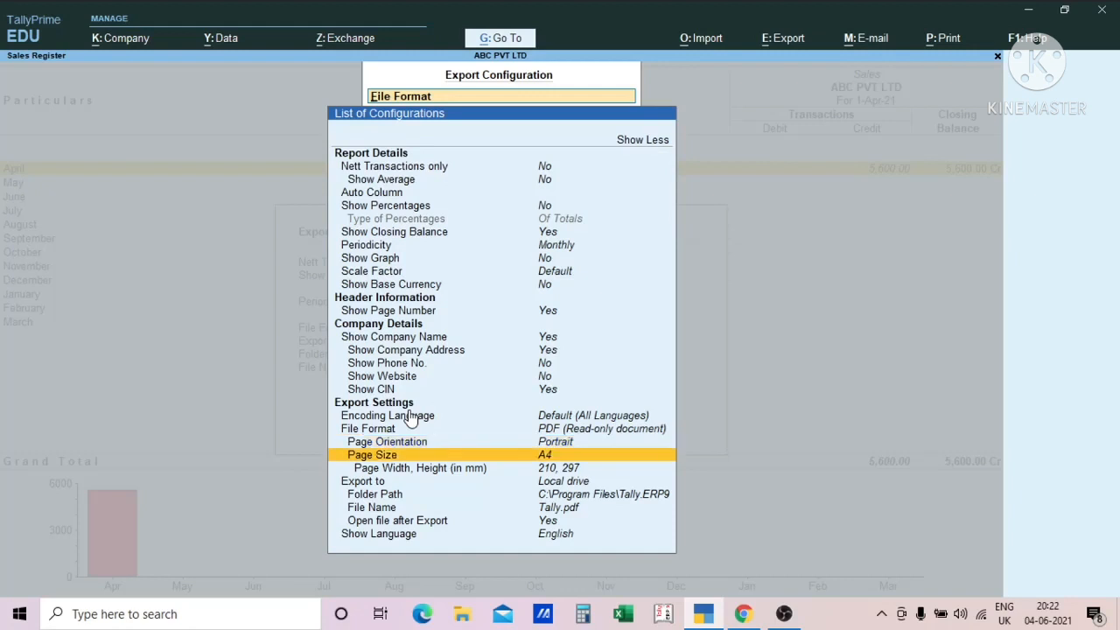
key(Down)
key(Down)
key(Down)
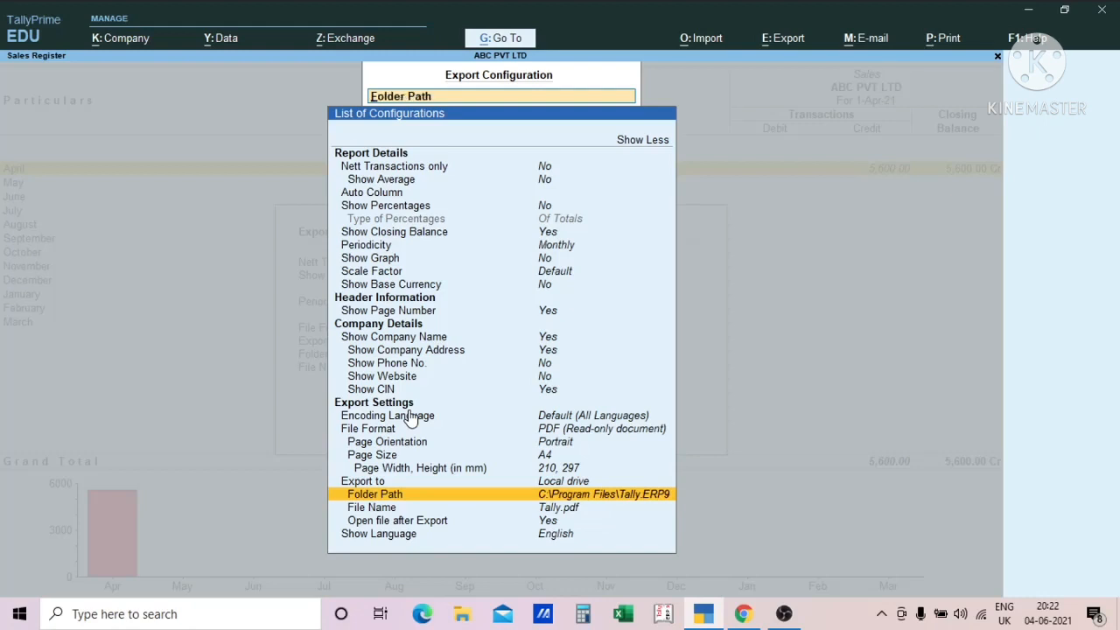
- Keep Tally.pdf as the export file name and set Open file after Export to No
key(Down)
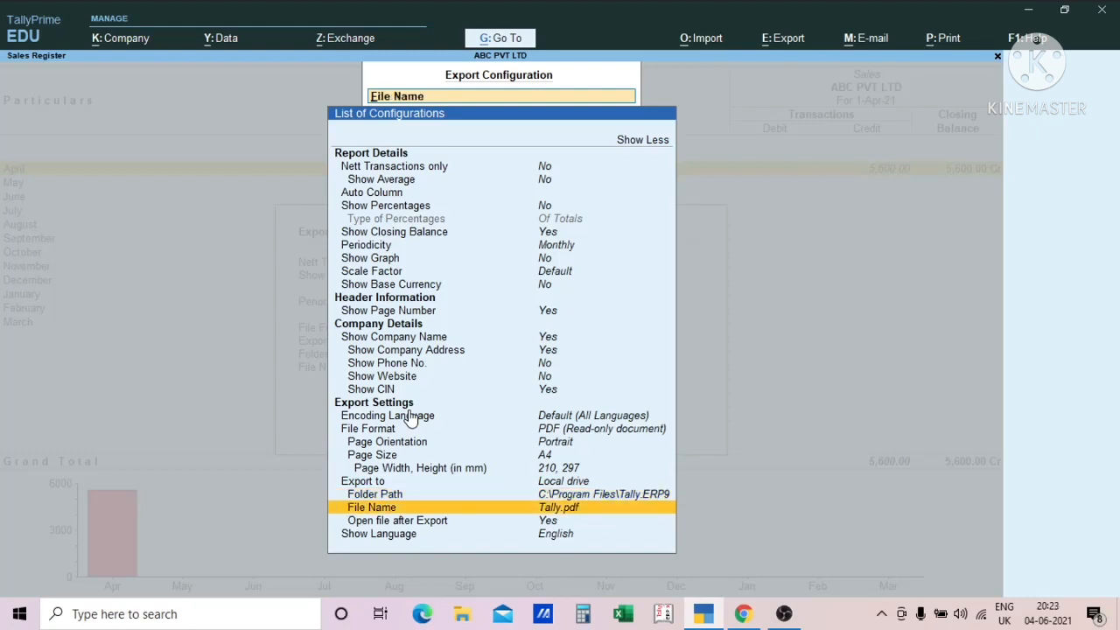
key(Return)
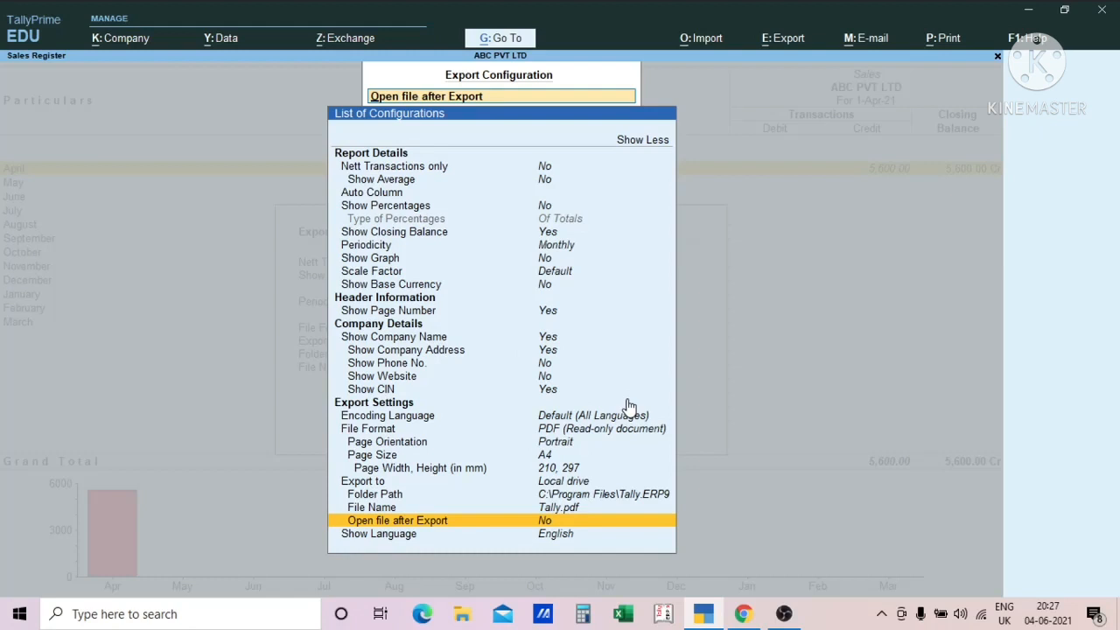
key(Down)
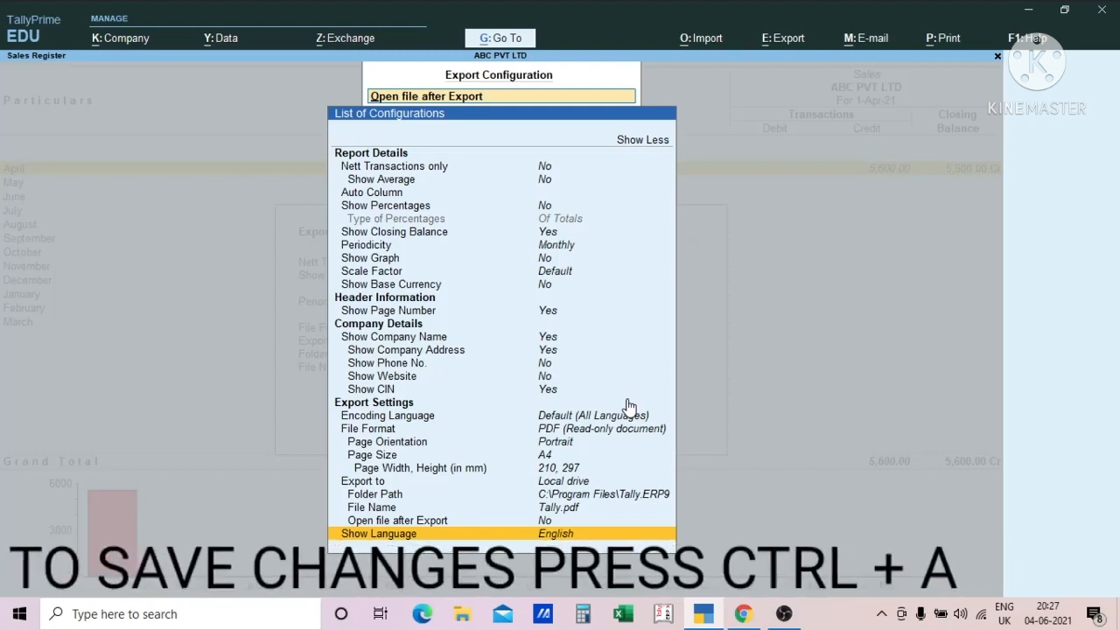
- Save the export configuration, leave the export without sending it and return to the Account Books list
key(ctrl+a)
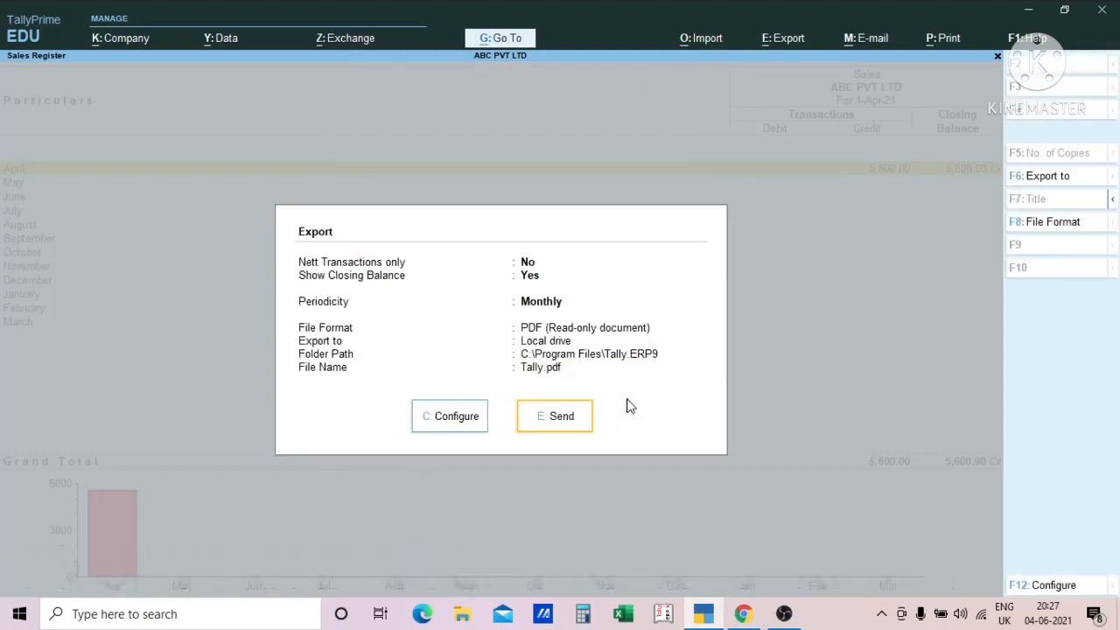
key(Escape)
key(Escape)
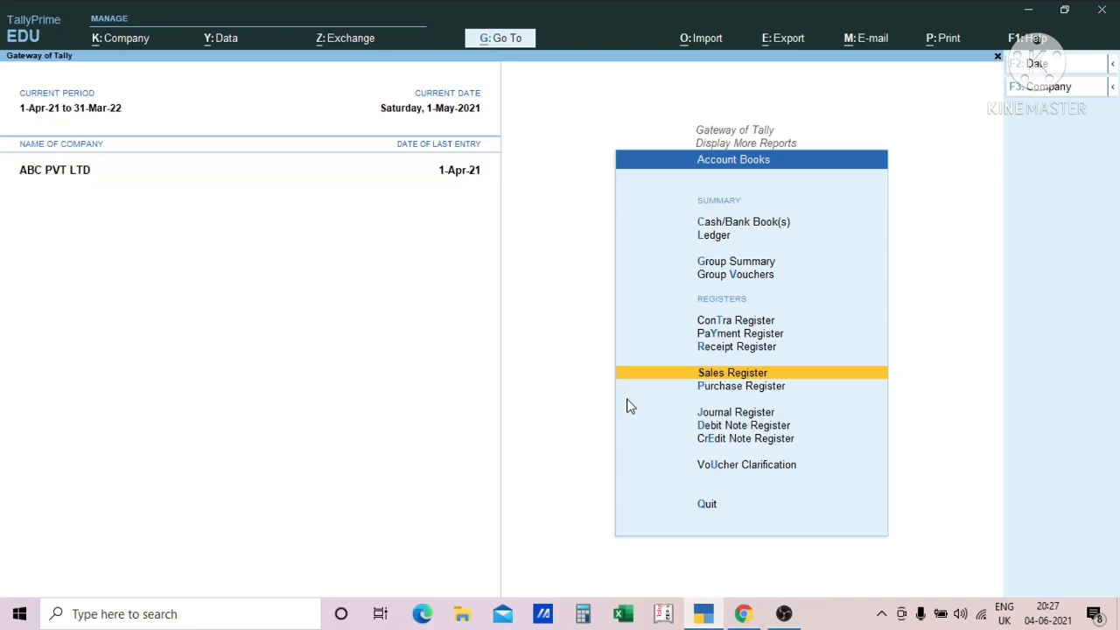
- Examine the E-mail options for reports, including Others and Configuration
key(ctrl)
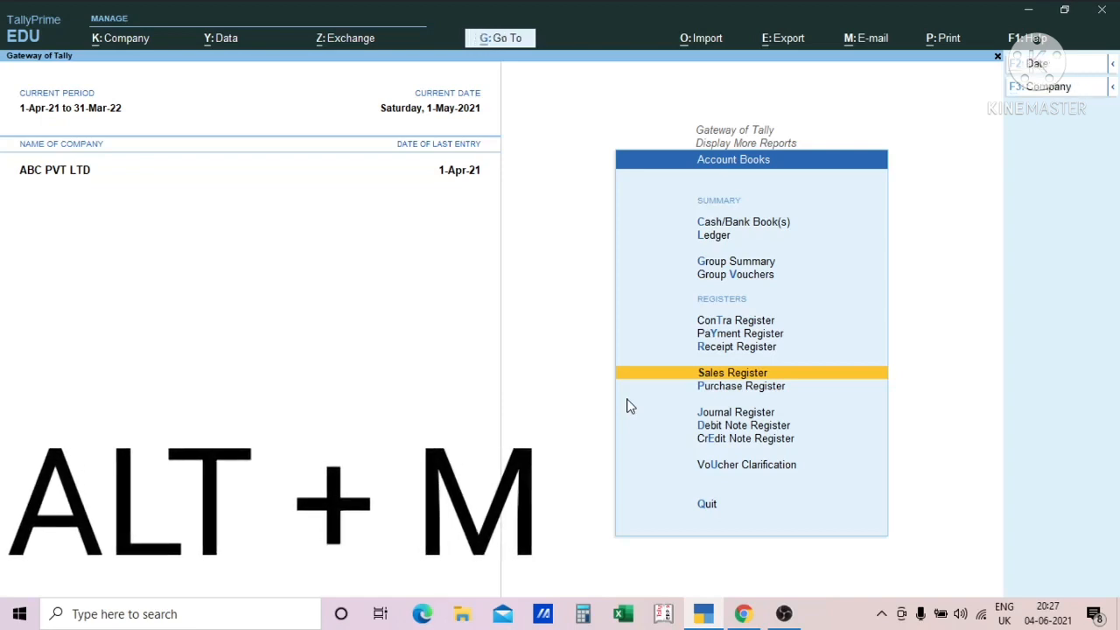
key(alt+m)
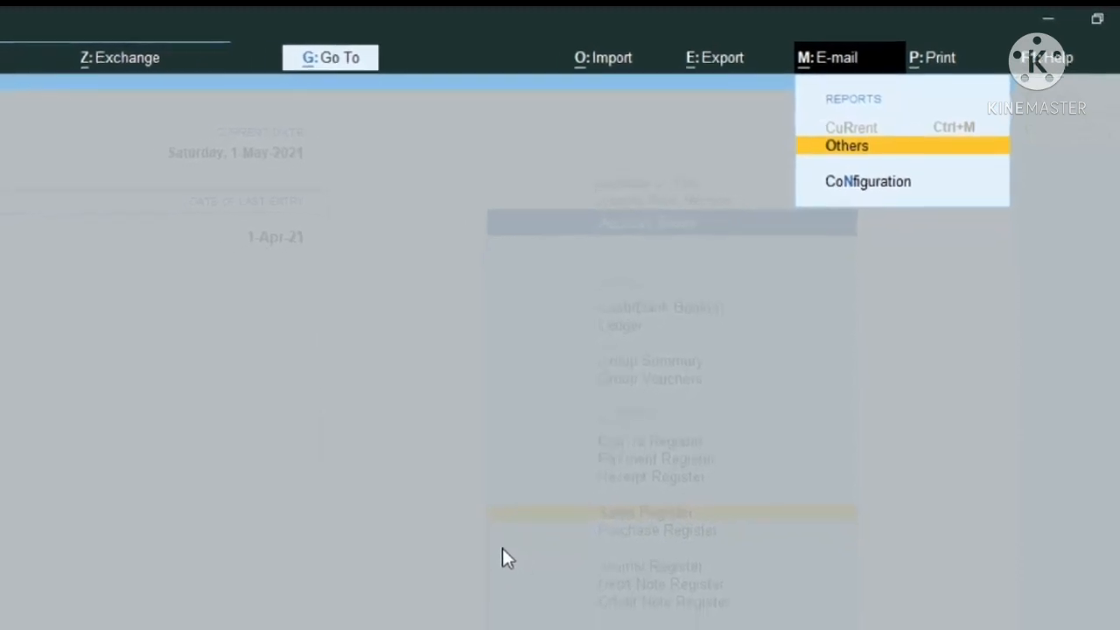
key(Down)
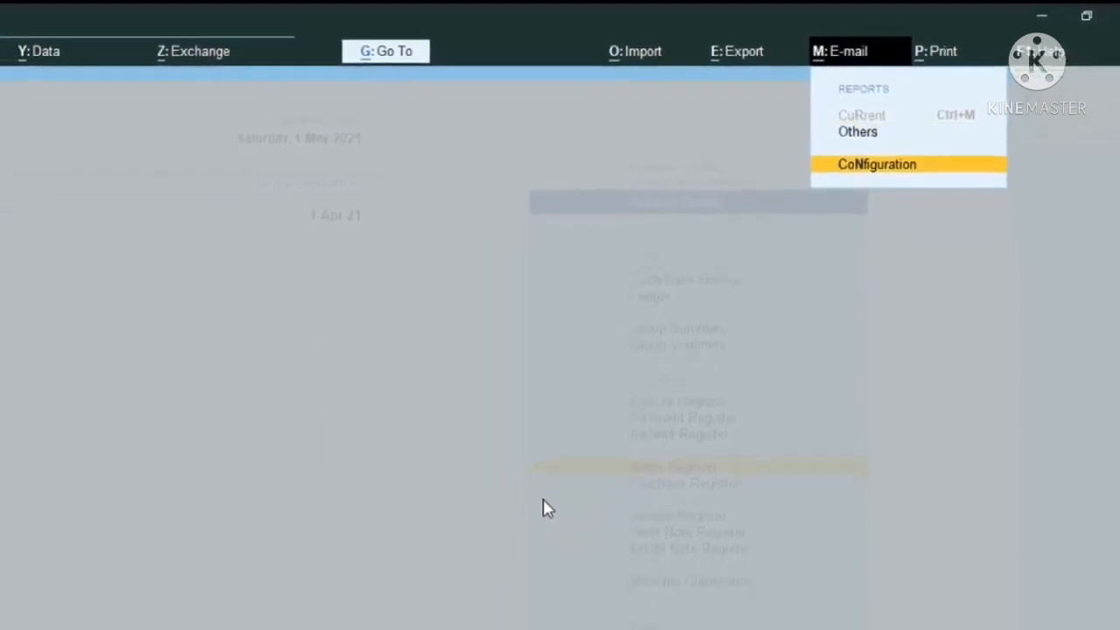
key(Up)
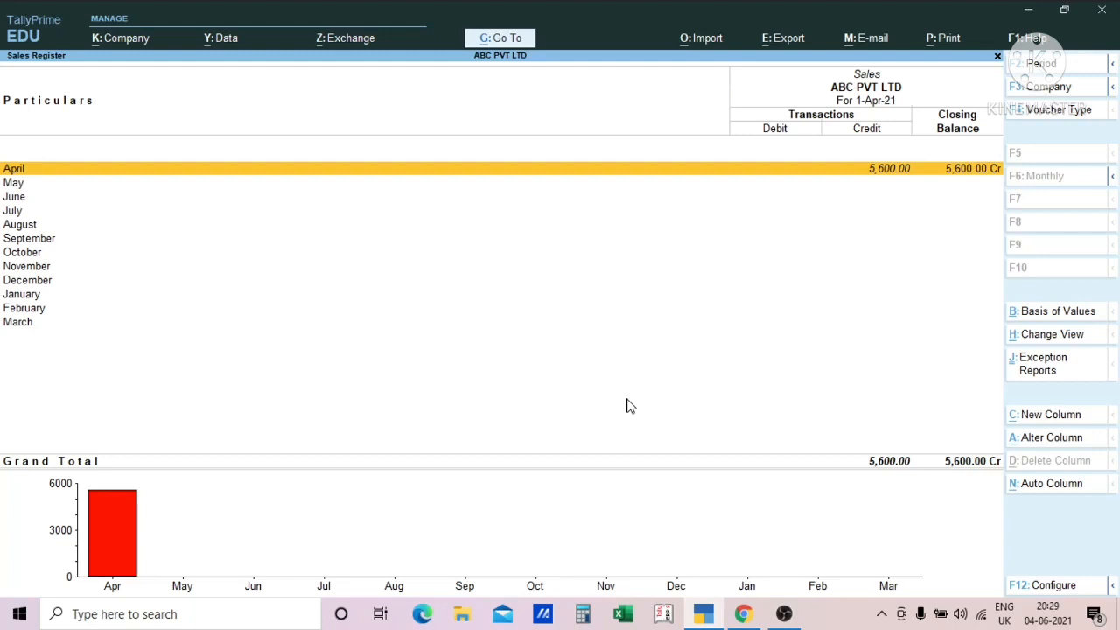
- Start printing the current Sales Register report and expand its print configuration to show more options
key(alt)
key(alt+p)
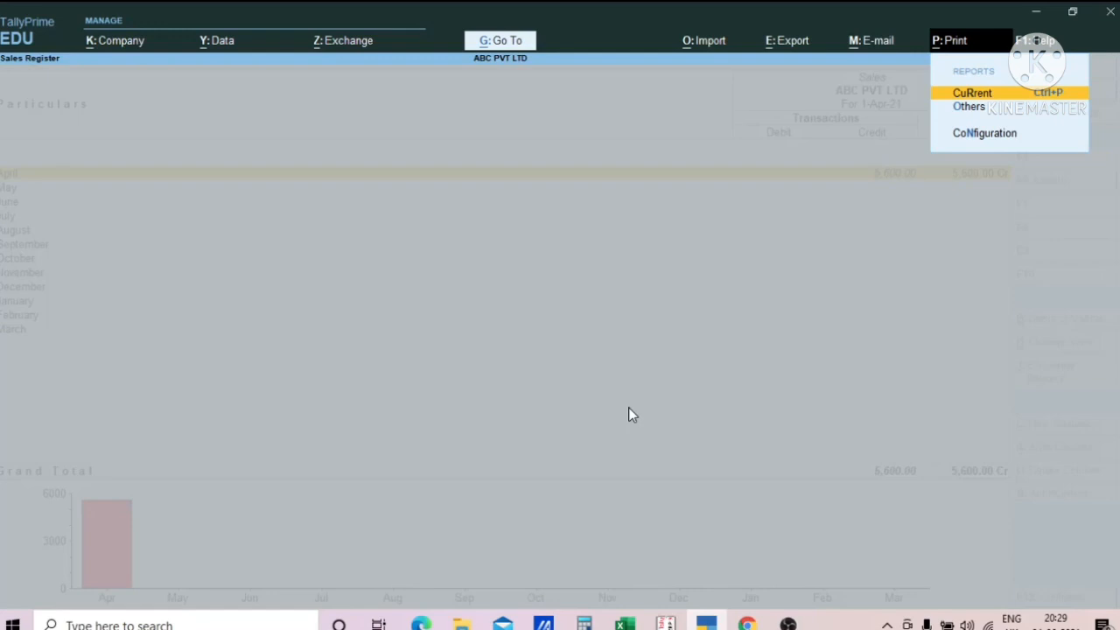
key(Return)
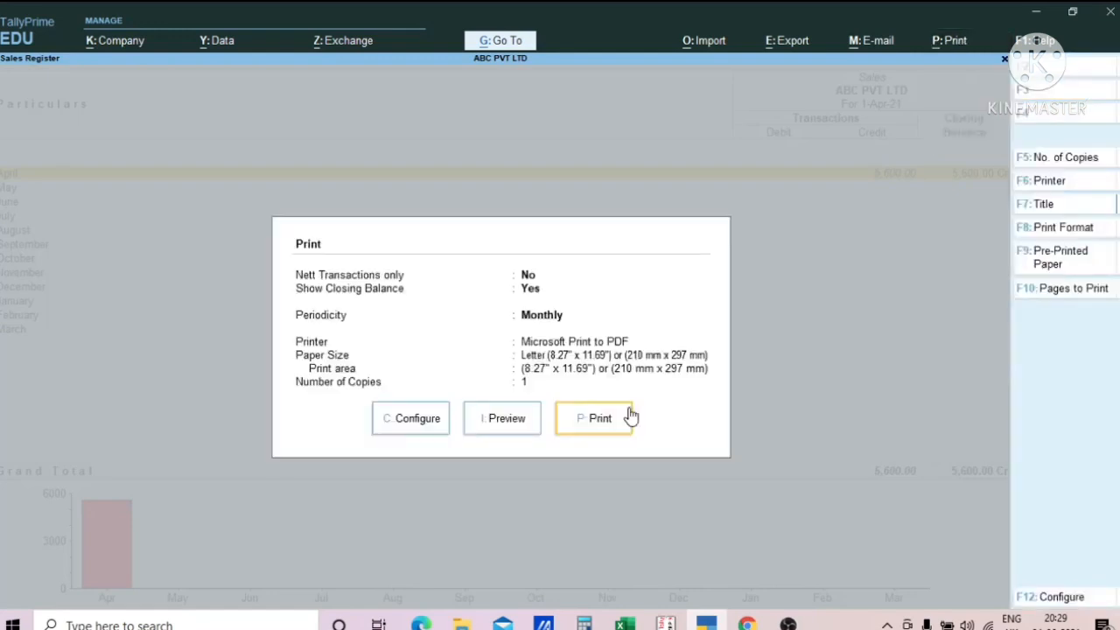
key(c)
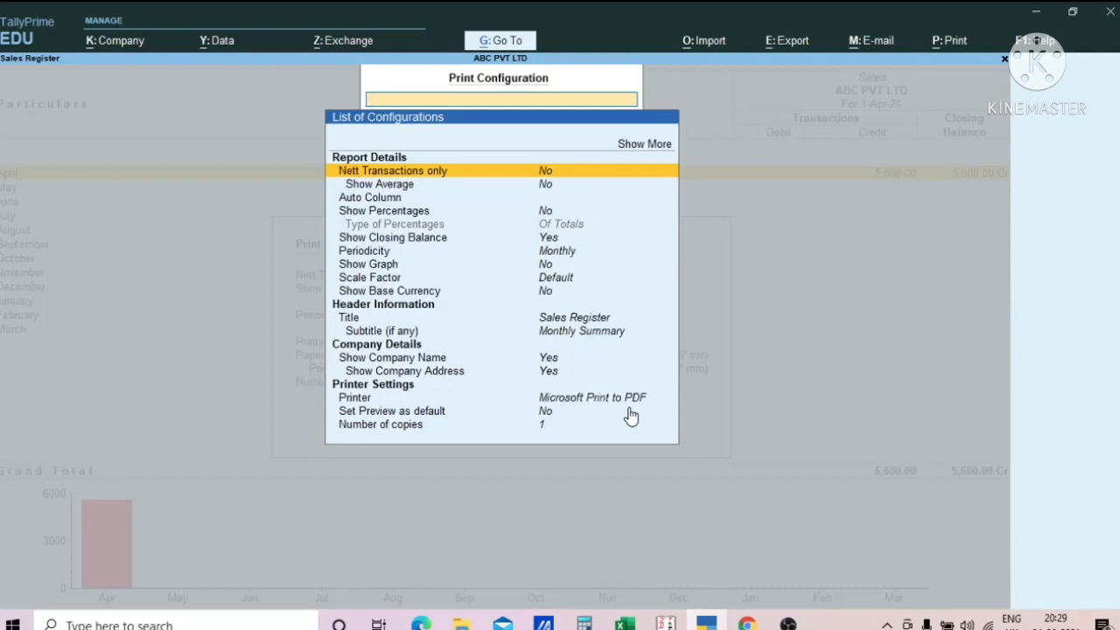
key(Up)
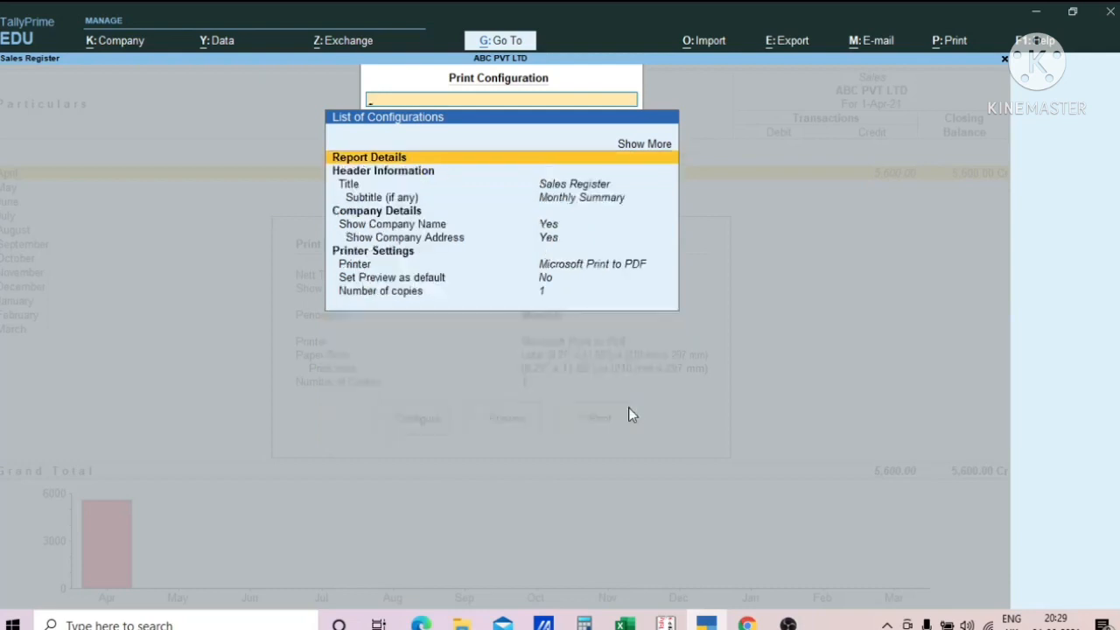
key(Up)
key(Return)
key(Up)
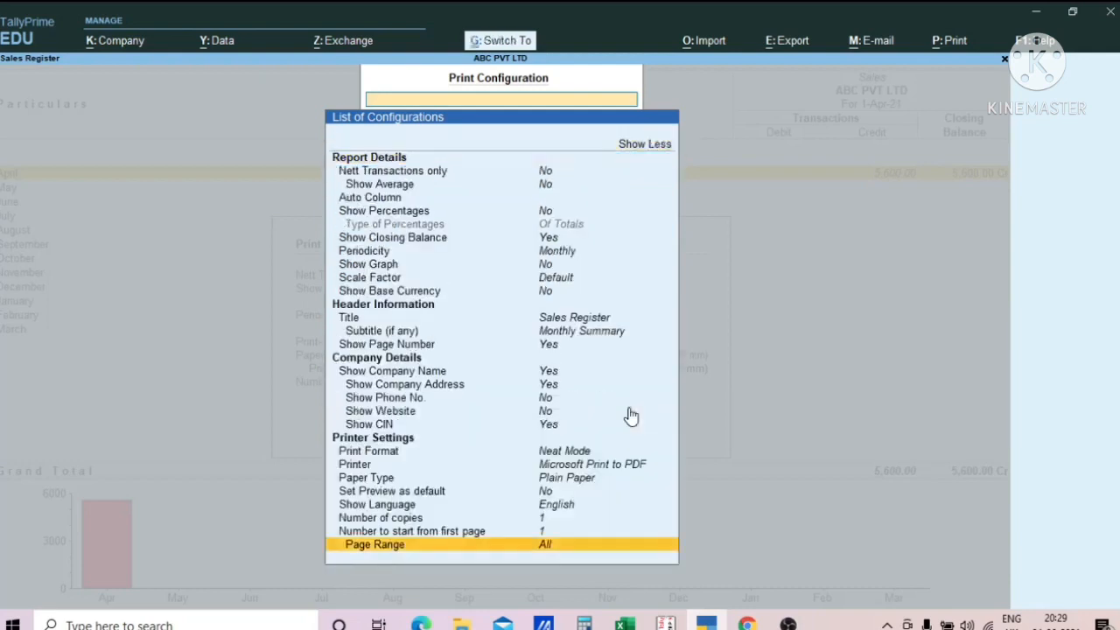
- Examine the printer settings from Print Format to Page Range, and close the print configuration
key(Up)
key(Up)
key(Up)
key(Up)
key(Up)
key(Up)
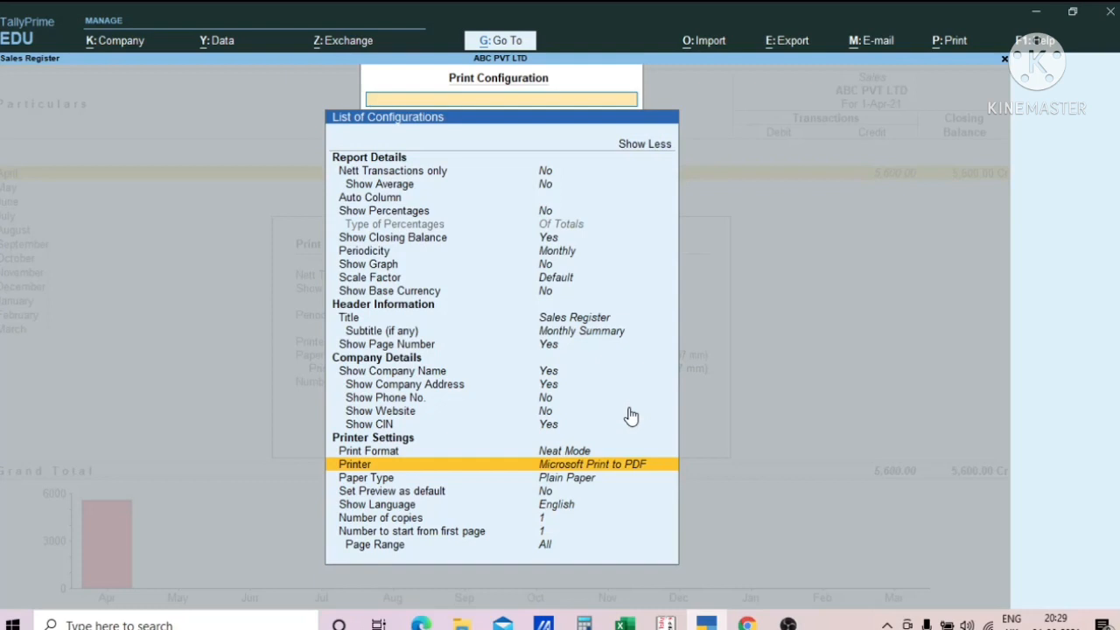
key(Up)
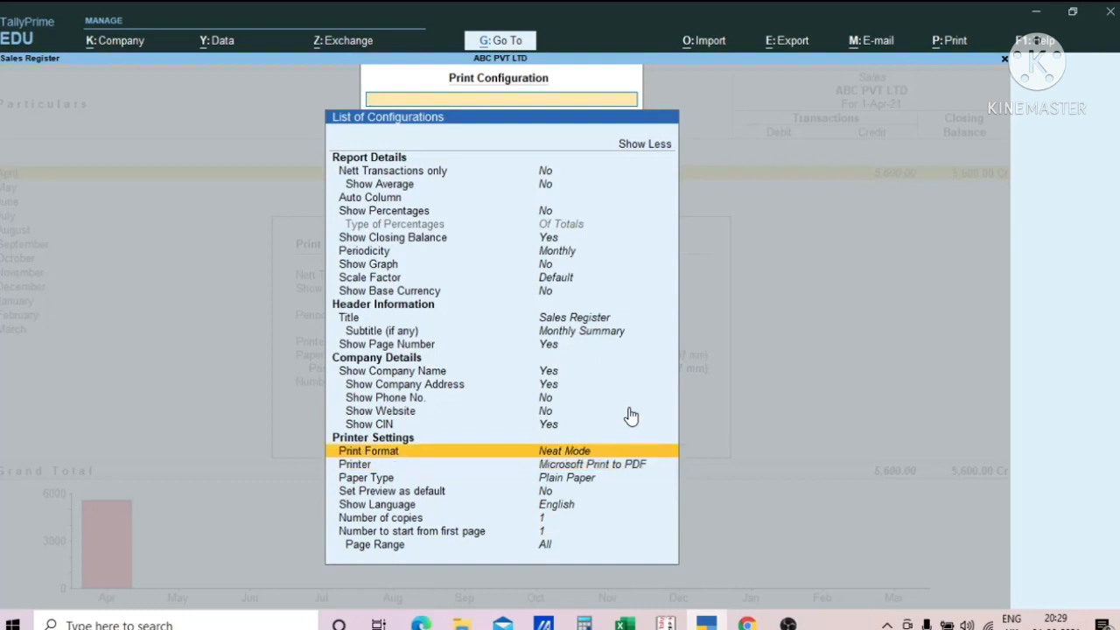
key(Down)
key(Down)
key(Down)
key(Down)
key(Down)
key(Down)
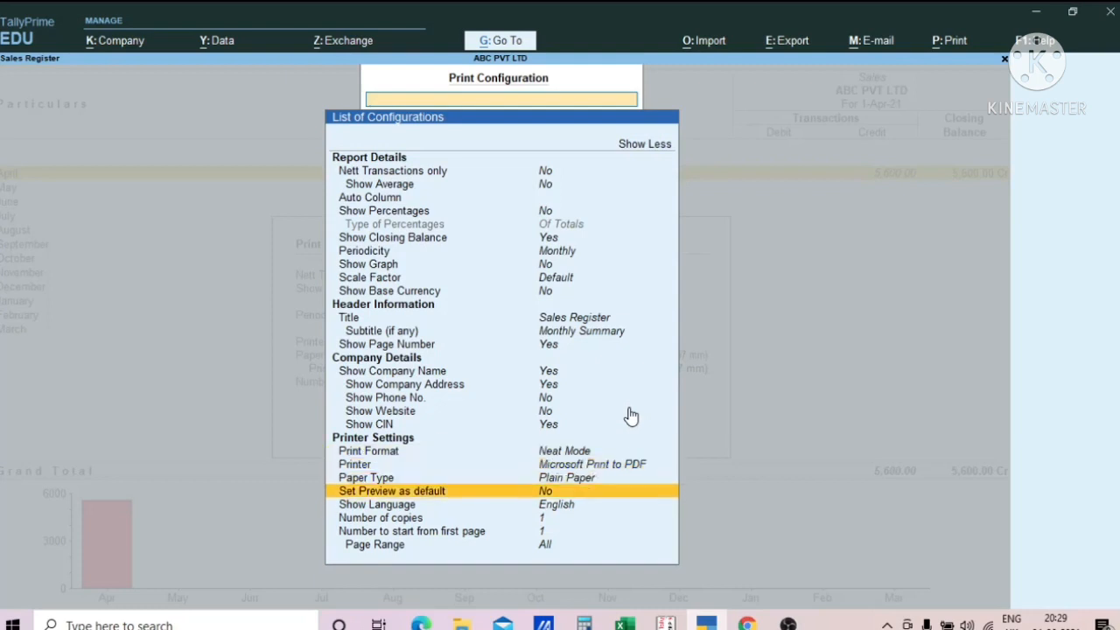
key(Down)
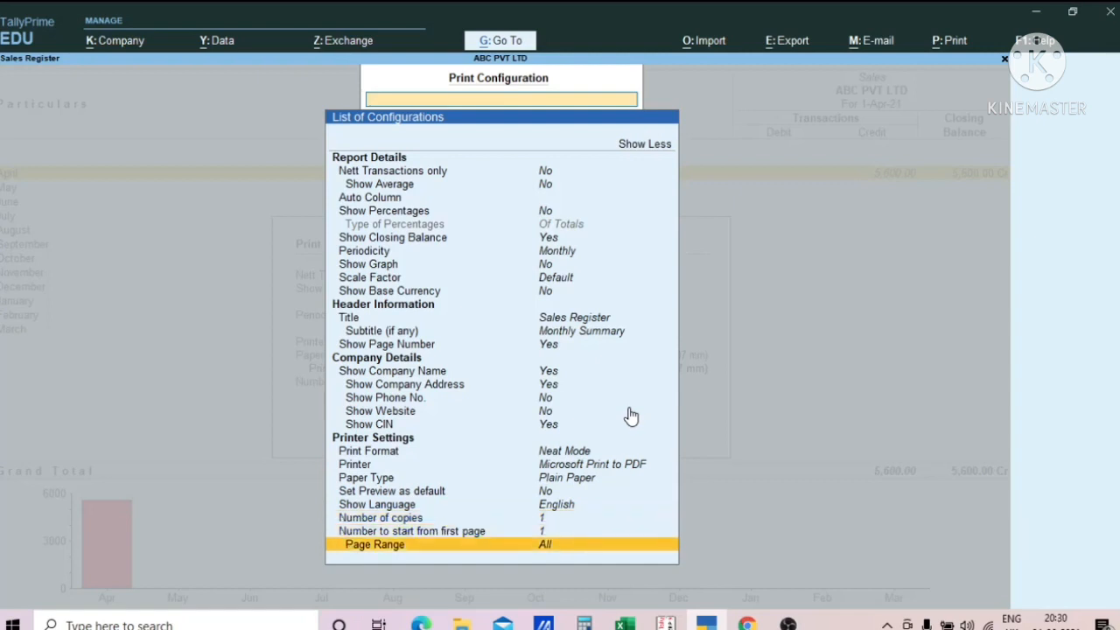
key(Up)
key(Up)
key(Up)
key(Up)
key(Up)
key(Up)
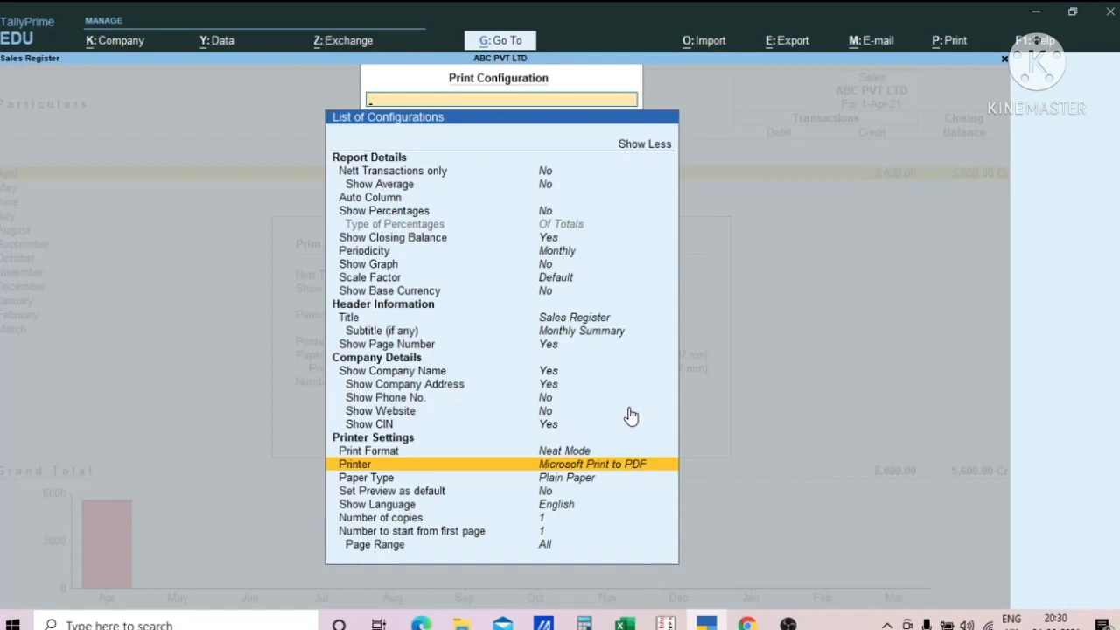
key(Escape)
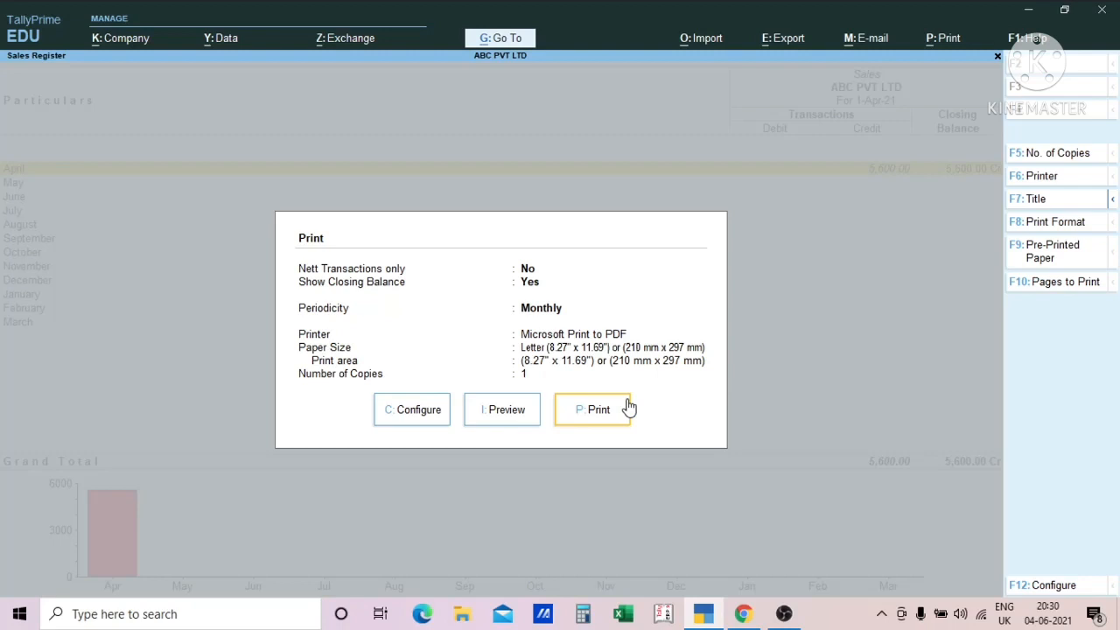
- View the Sales Register's print preview at enlarged size and return to the register
click(627, 406)
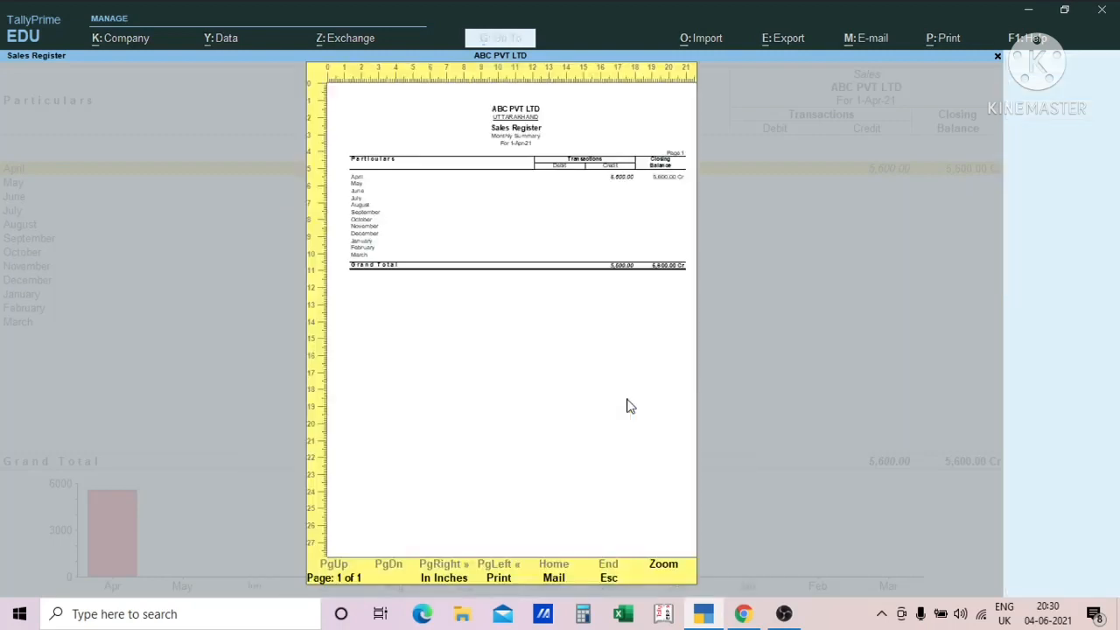
key(alt+z)
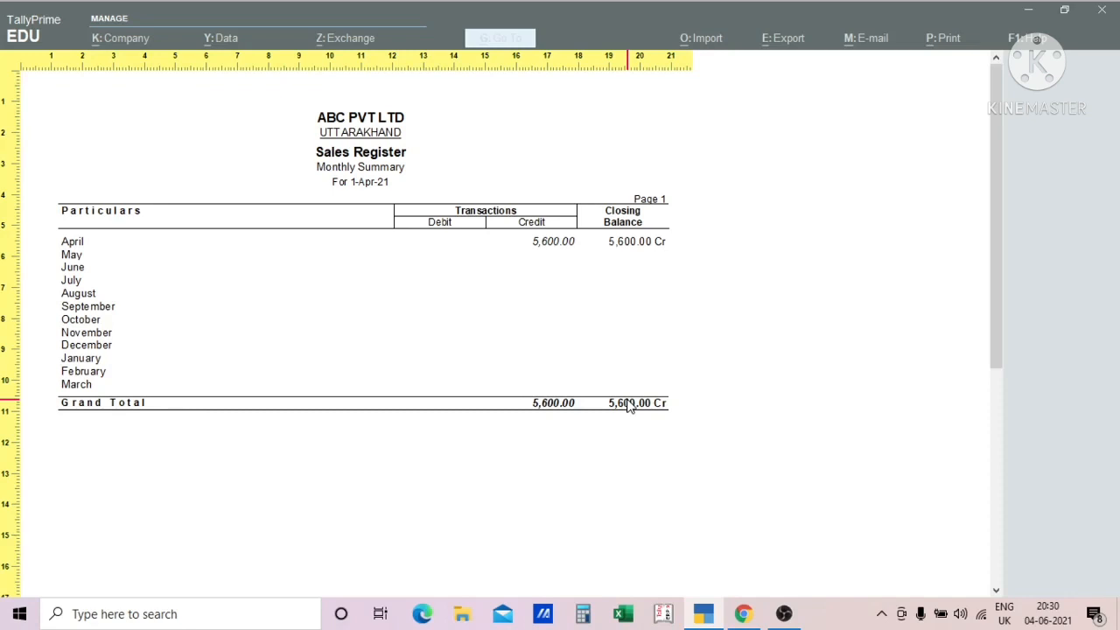
click(629, 404)
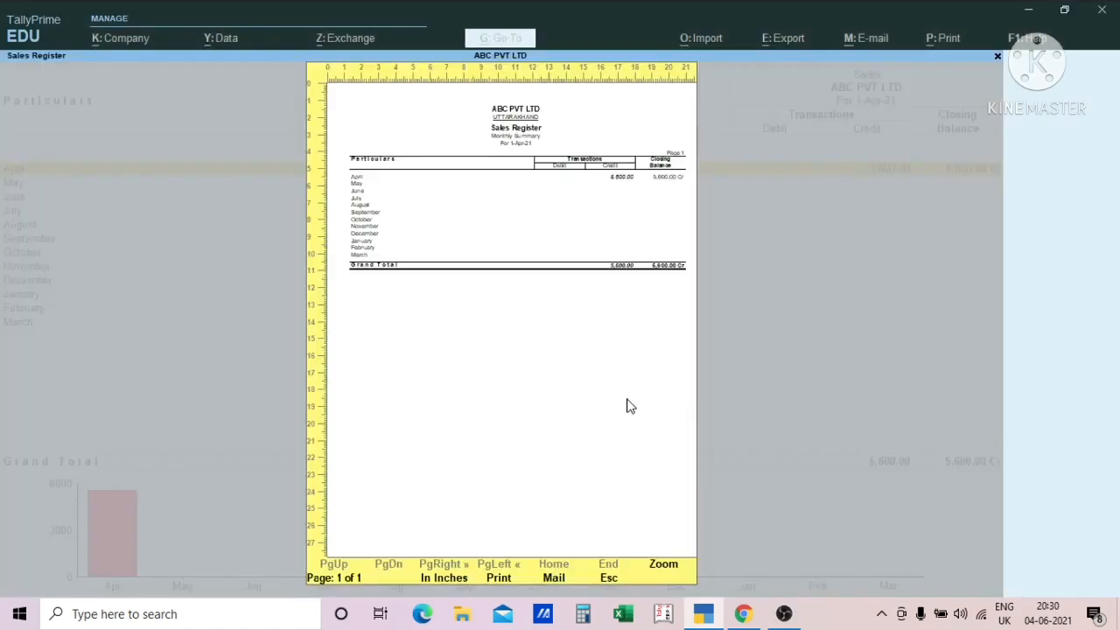
key(Escape)
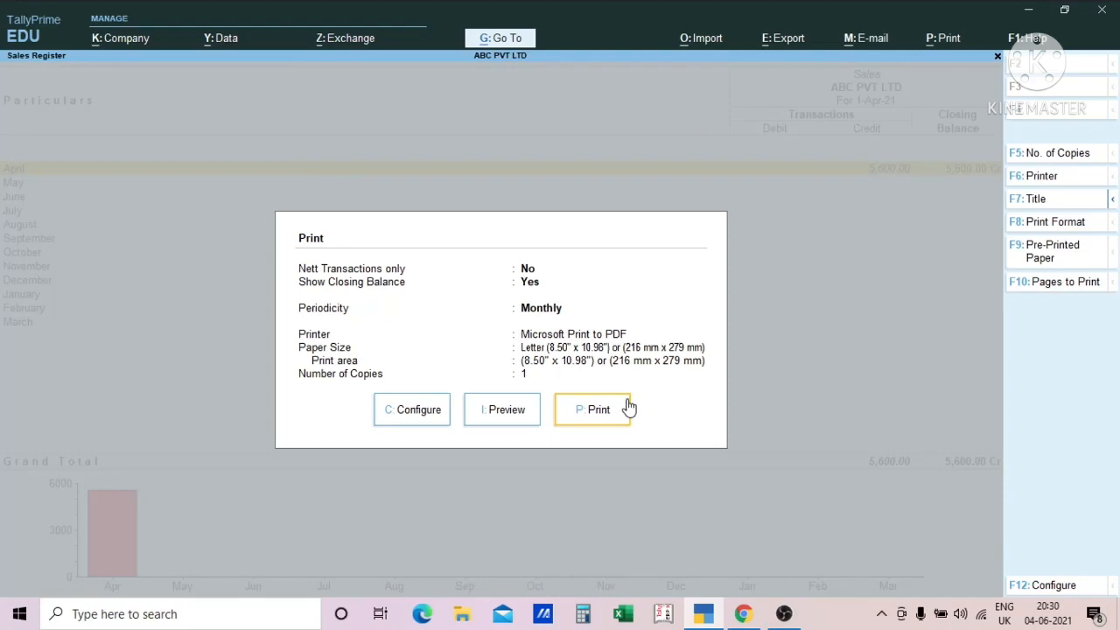
click(628, 408)
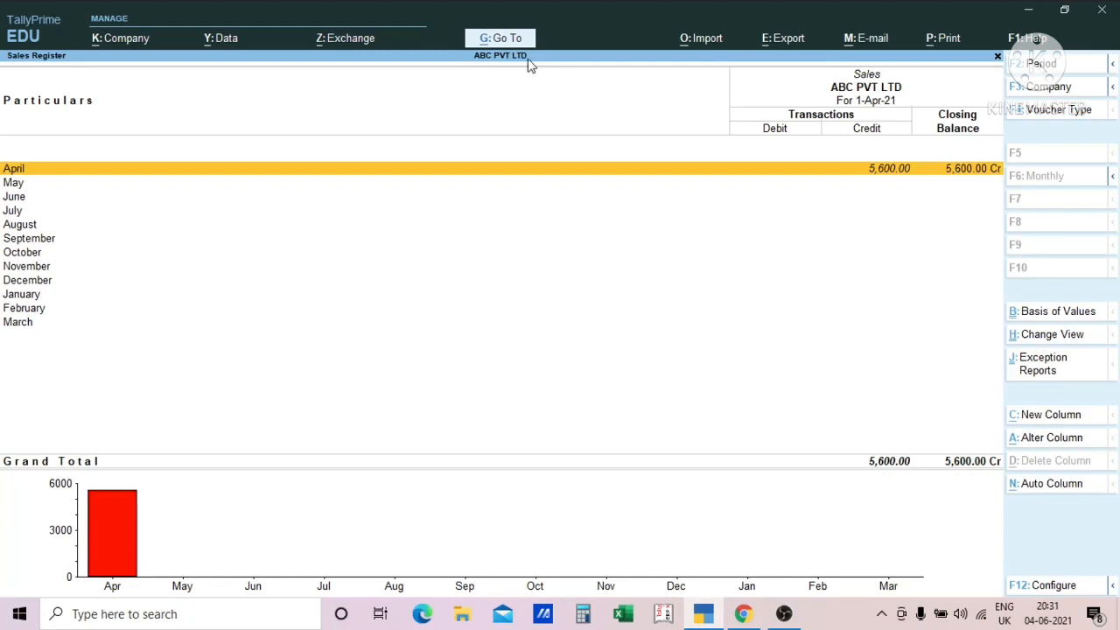
- Look through the common reports offered by Go To and close the list without opening any
key(alt+g)
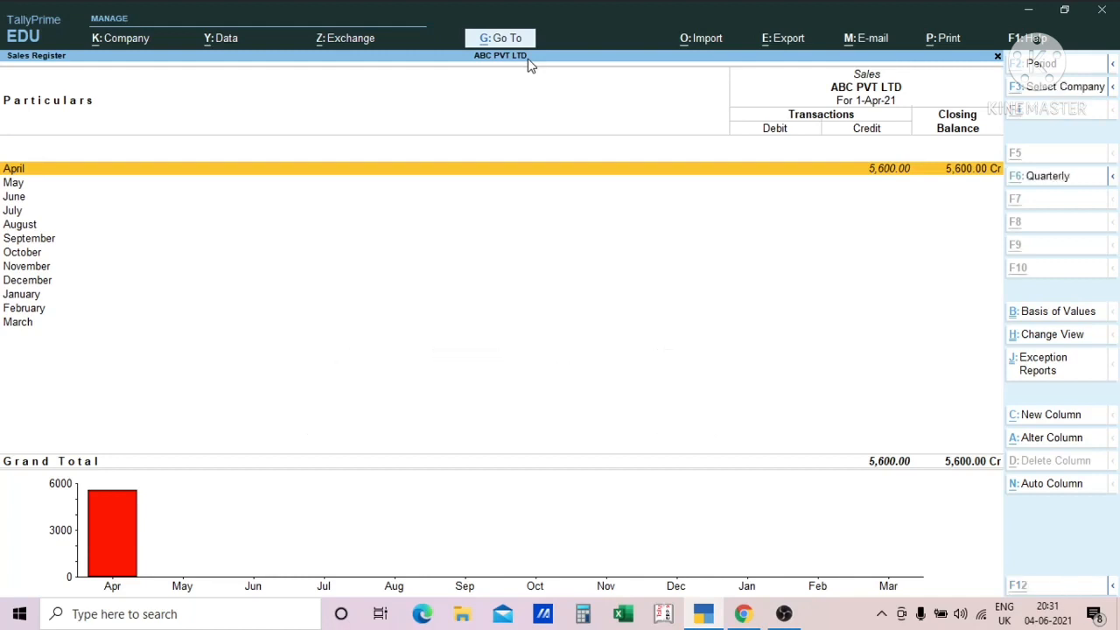
key(alt+g)
key(Down)
key(Down)
key(Down)
key(Down)
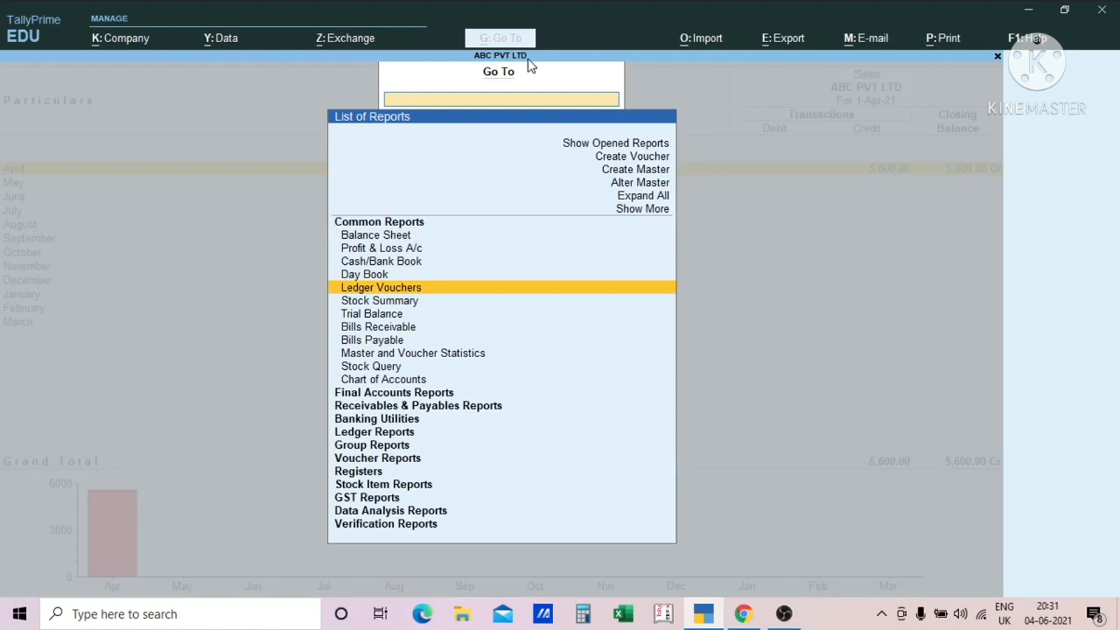
key(Escape)
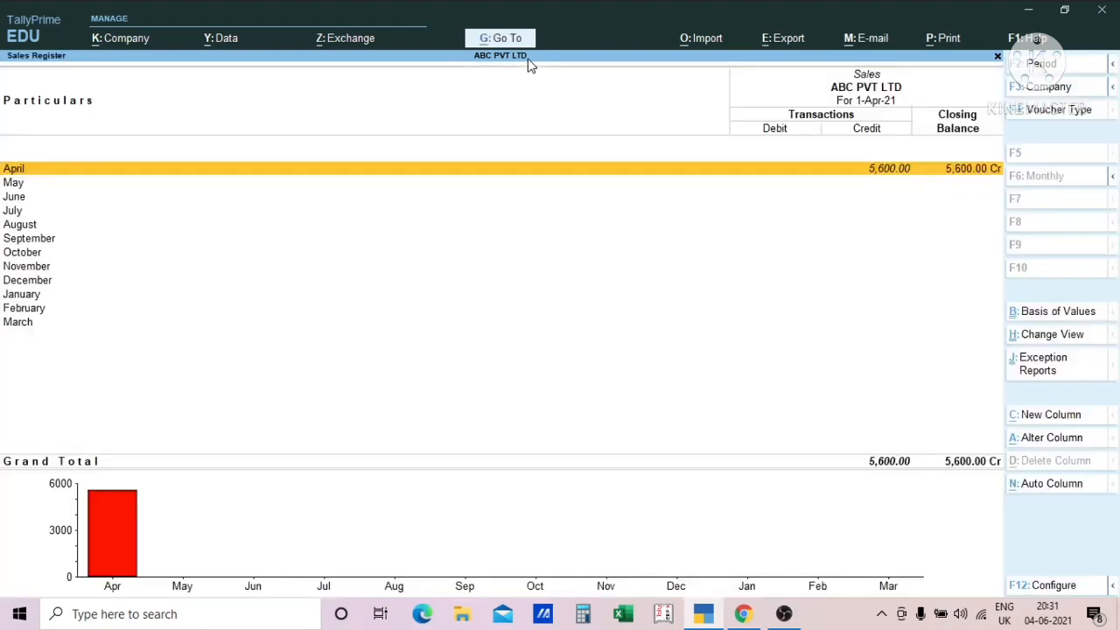
- Open April's list of sales vouchers and add a new sales voucher with OM GROUP as the party account
key(Return)
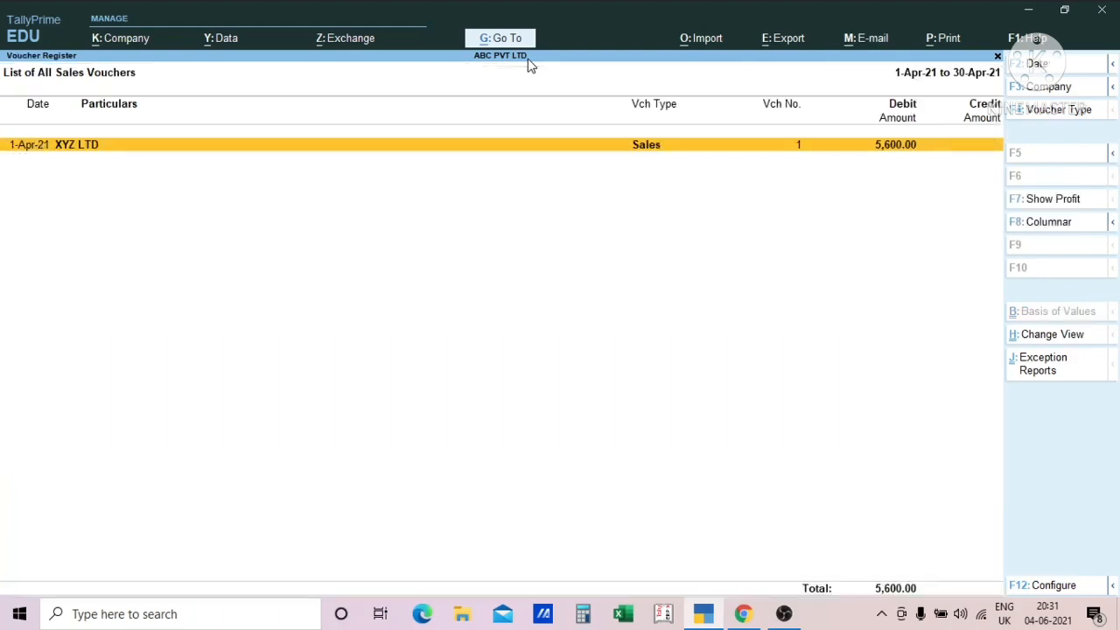
key(alt+c)
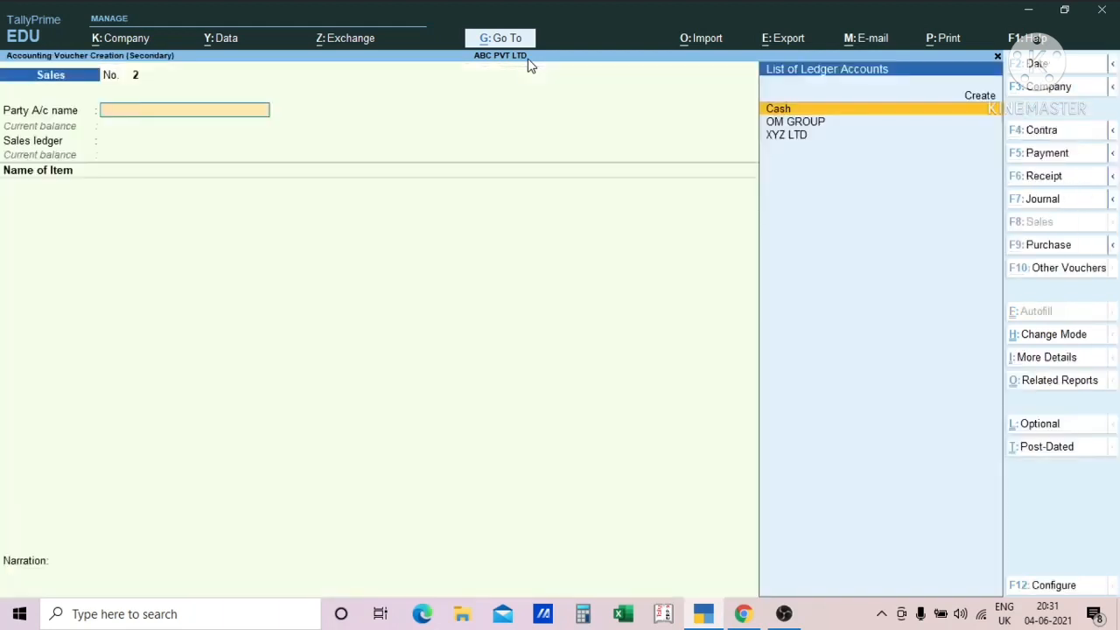
key(Down)
key(Return)
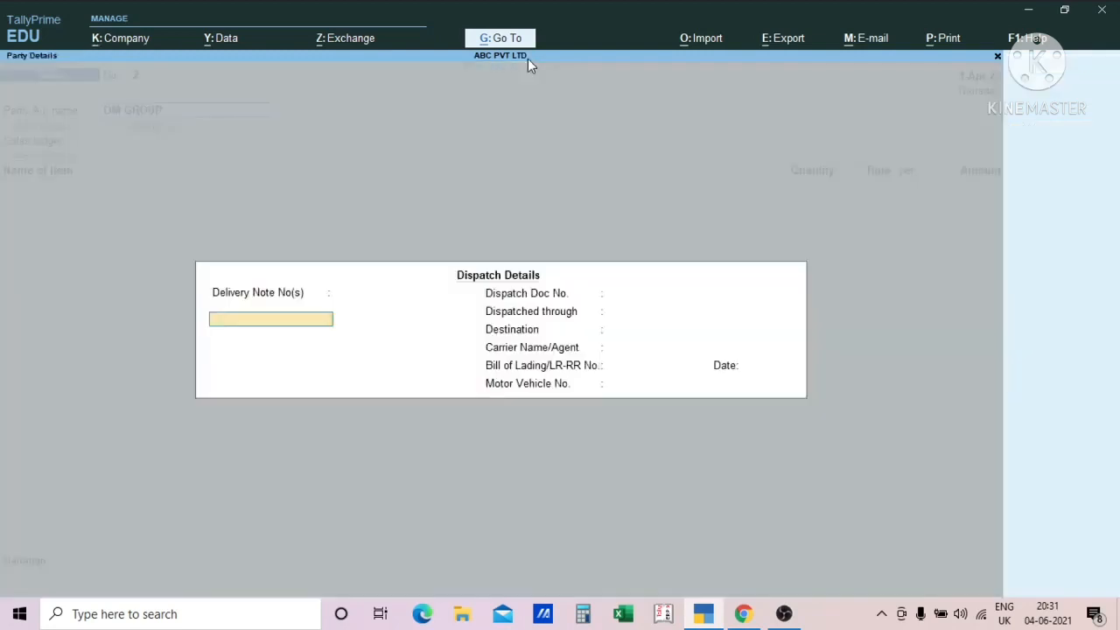
- Accept the blank dispatch details and OM GROUP's party details, and choose SALES ACCOUNT as the sales ledger
key(Return)
key(Return)
key(ctrl+a)
key(Return)
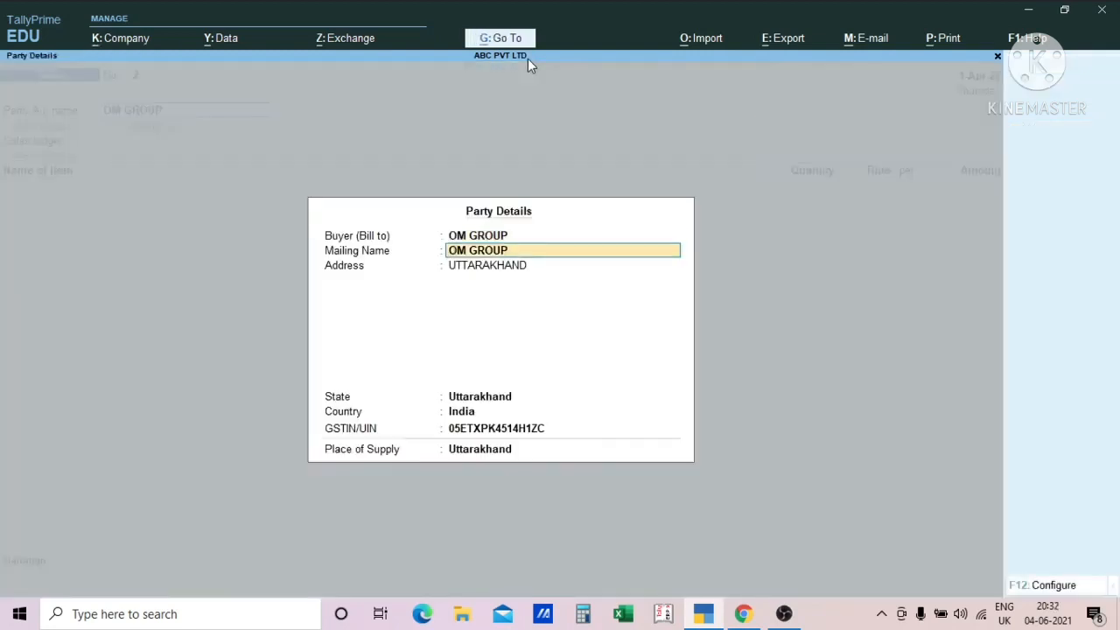
key(ctrl+a)
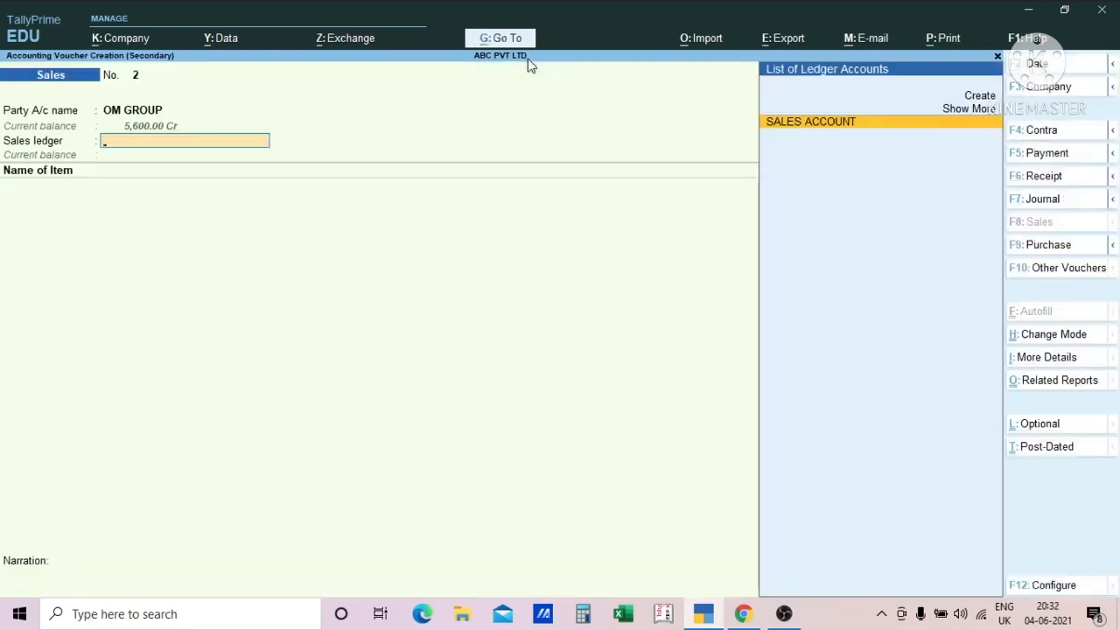
key(Return)
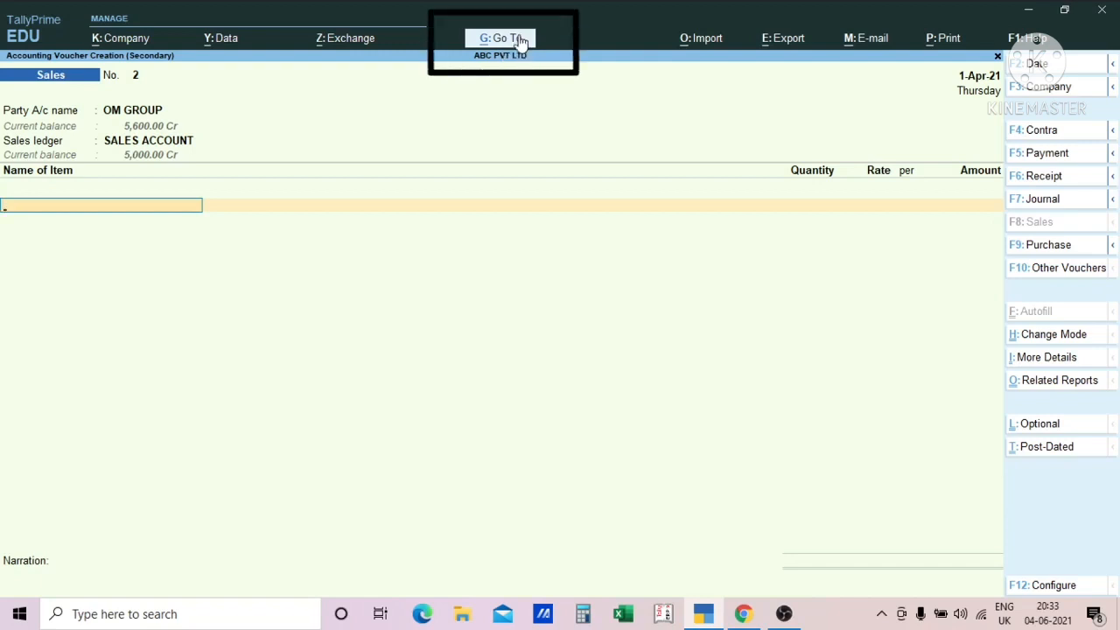
- Bring up Go To from the sales voucher and extend its report list with Show More and Expand All
key(alt)
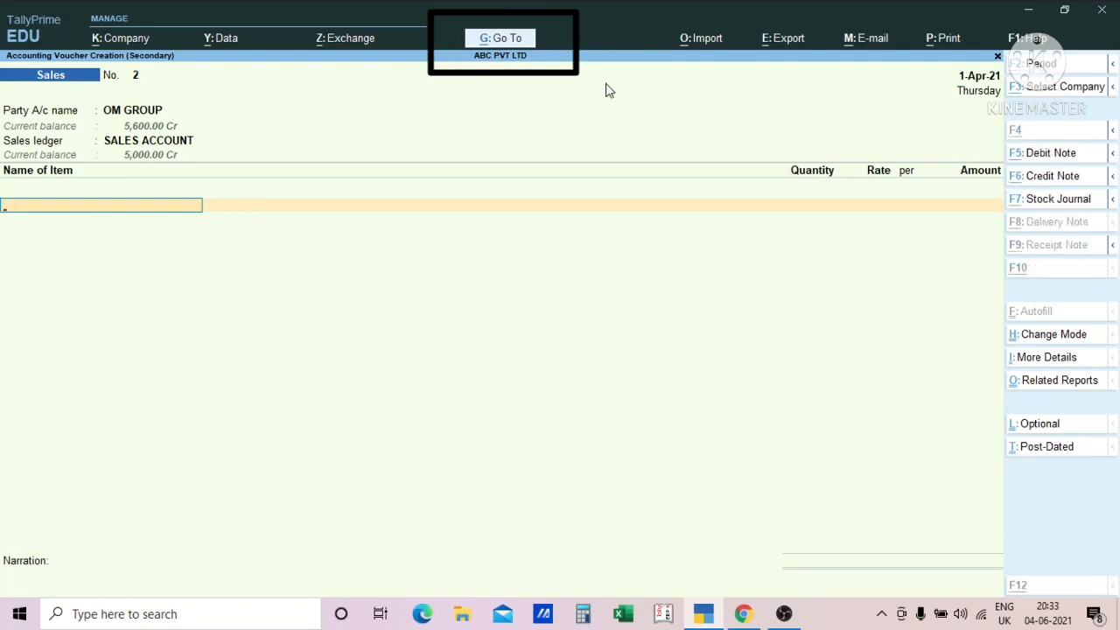
key(alt+g)
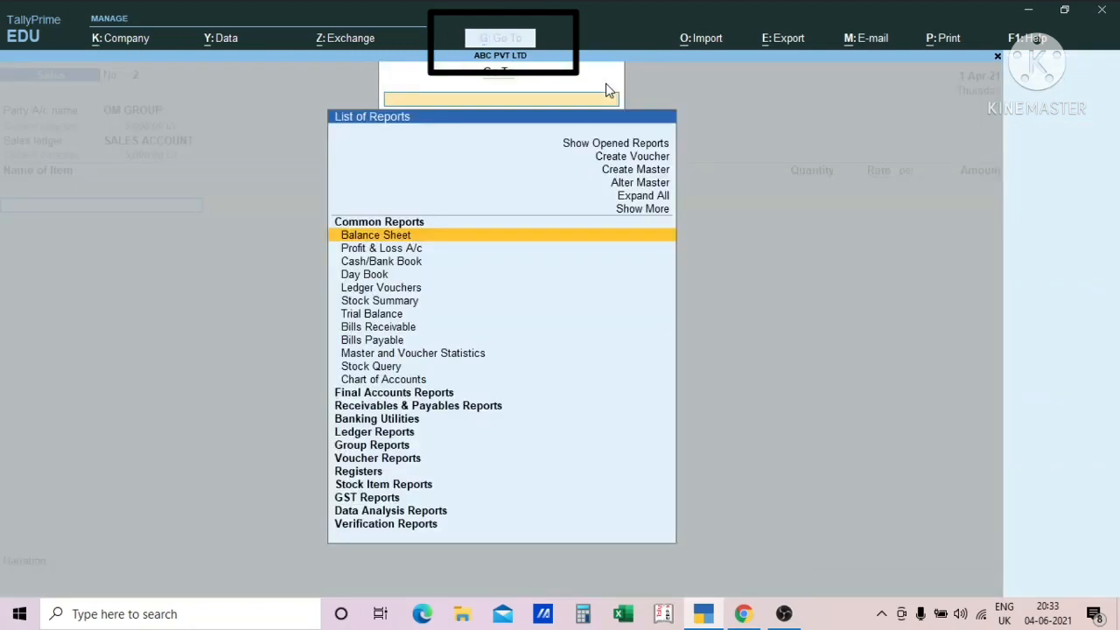
key(Down)
key(Down)
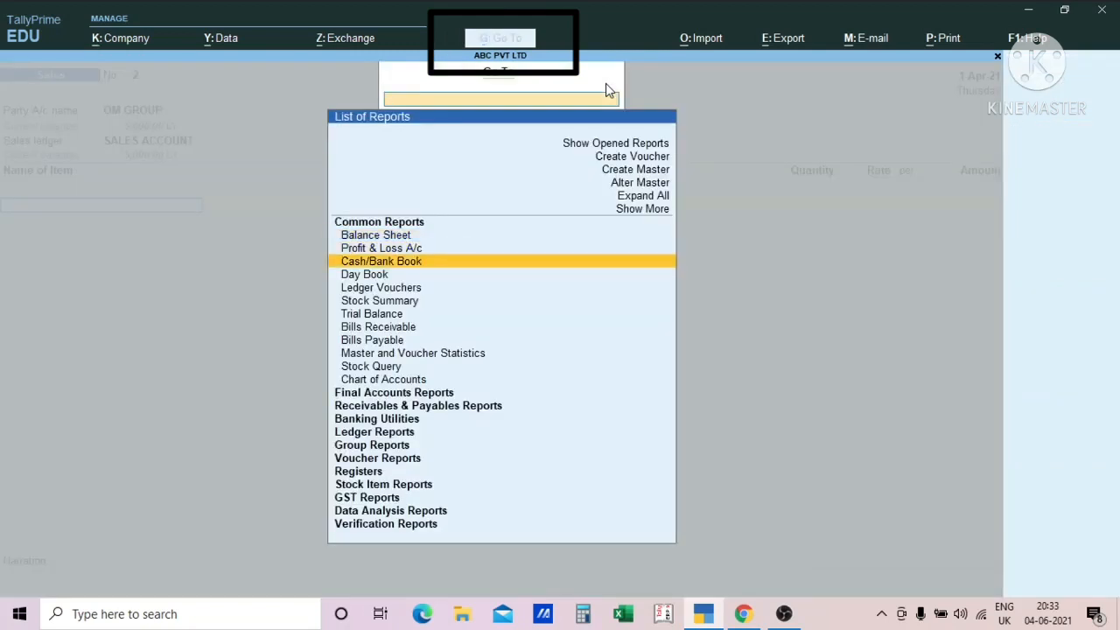
key(Up)
key(Up)
key(Up)
key(Up)
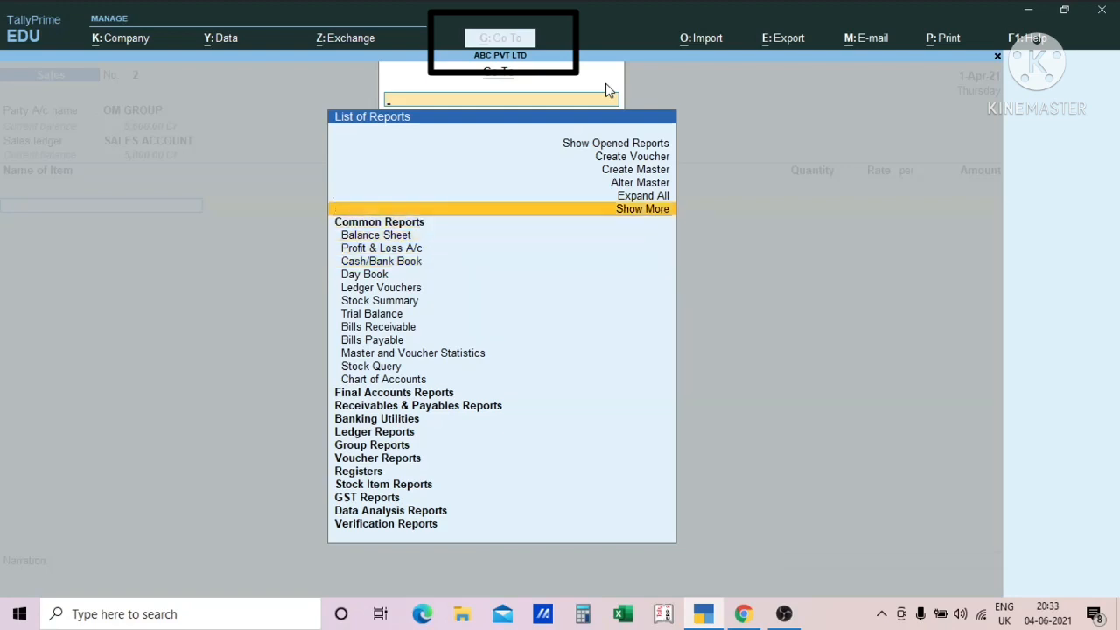
key(Return)
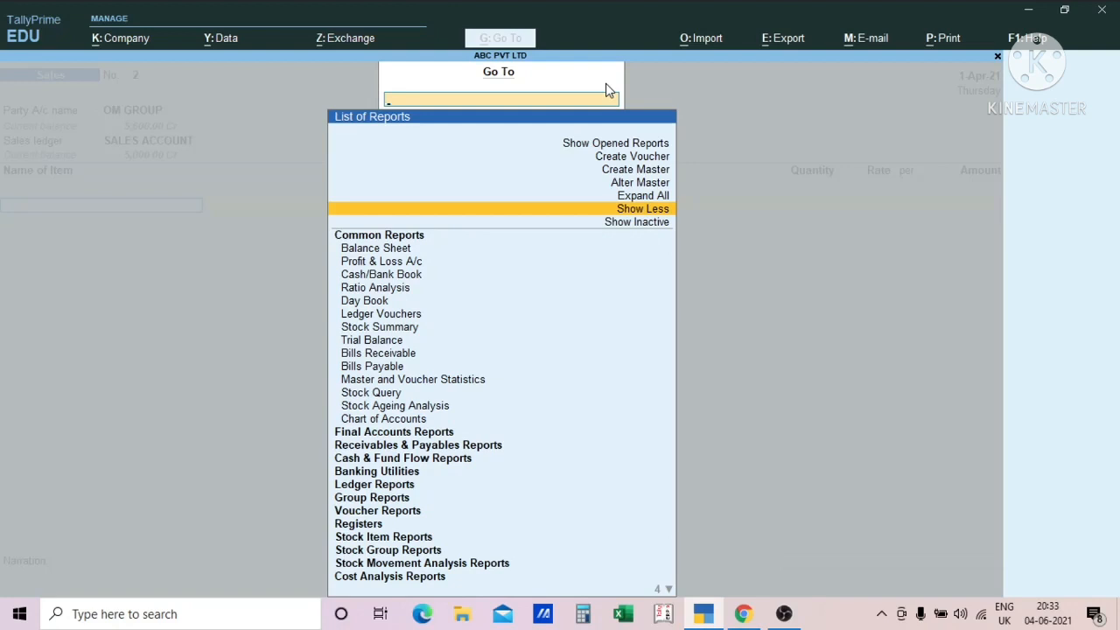
key(Up)
key(Return)
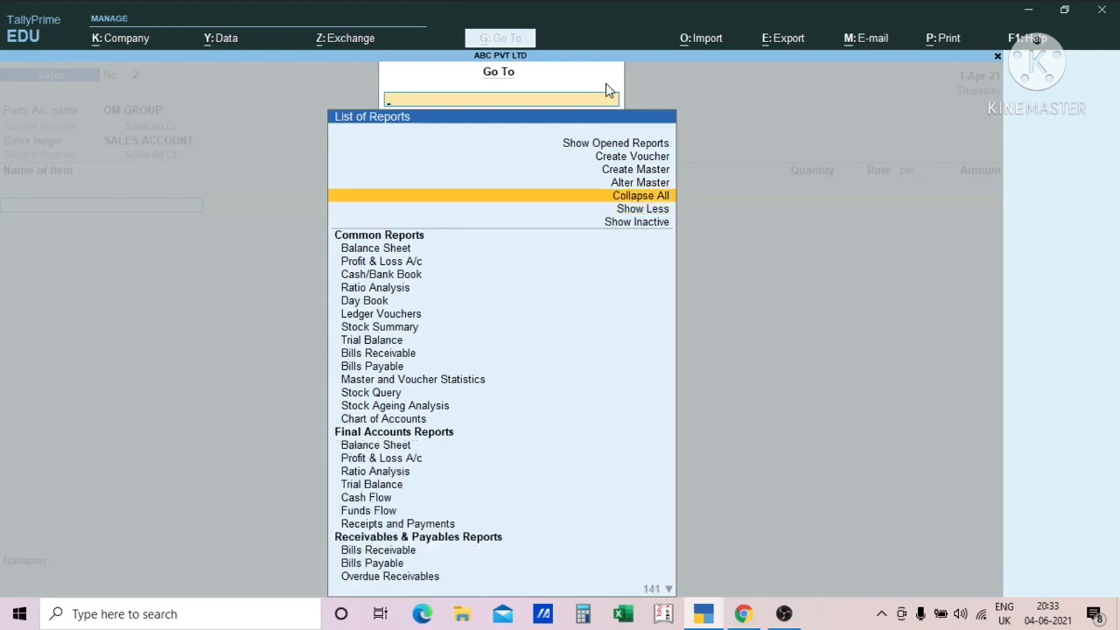
- Look through the expanded report list and include the inactive reports in it
scroll(605, 83, down, 20)
scroll(605, 84, up, 5)
scroll(605, 83, up, 20)
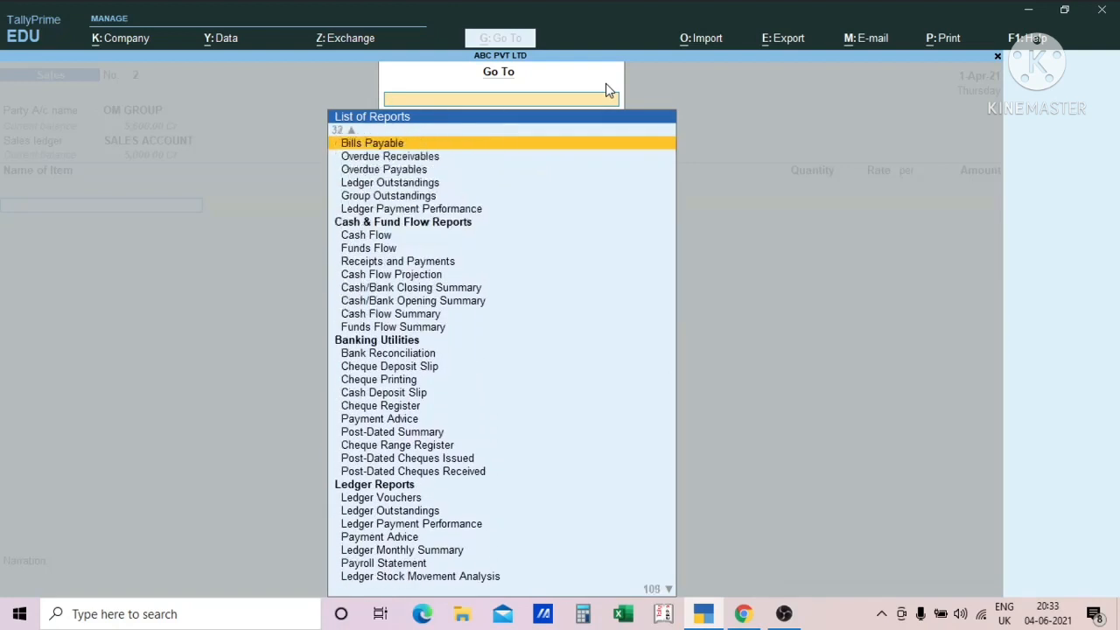
scroll(605, 83, up, 1)
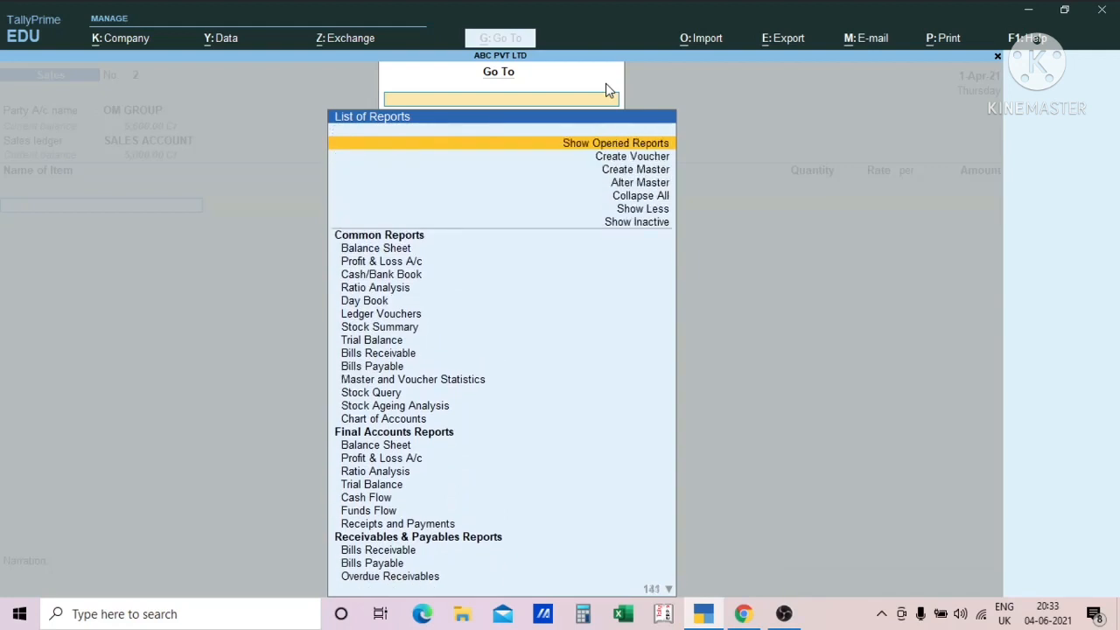
key(Down)
key(Down)
key(Down)
key(Down)
key(Down)
key(Down)
key(Return)
key(Down)
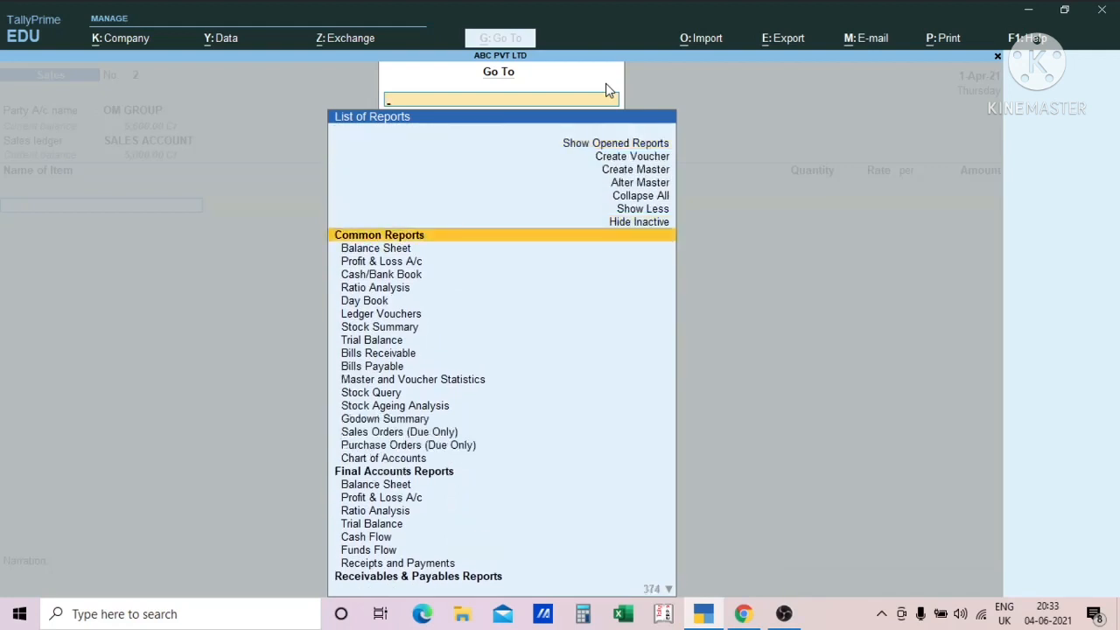
- Open the Balance Sheet from Go To, view the Current Assets group summary, and return to the sales voucher
key(Down)
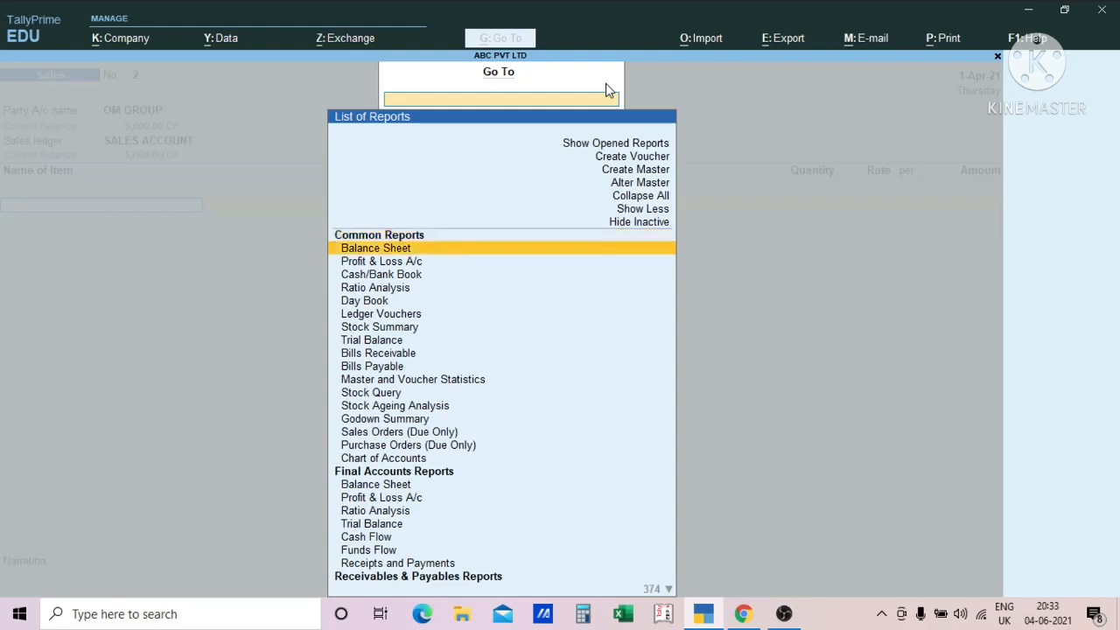
key(Return)
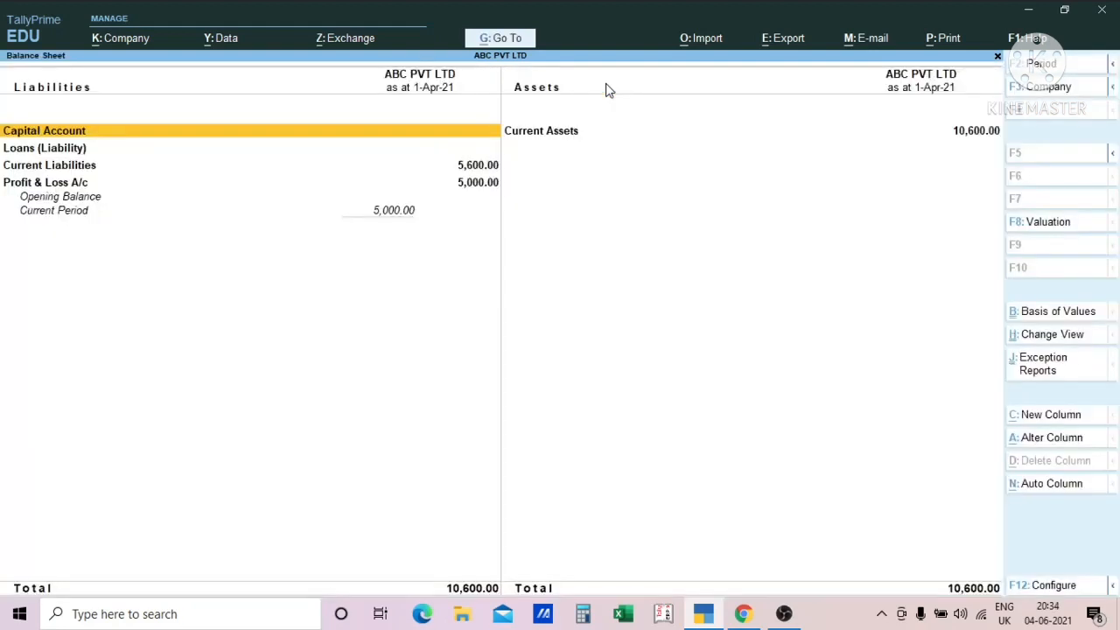
key(Right)
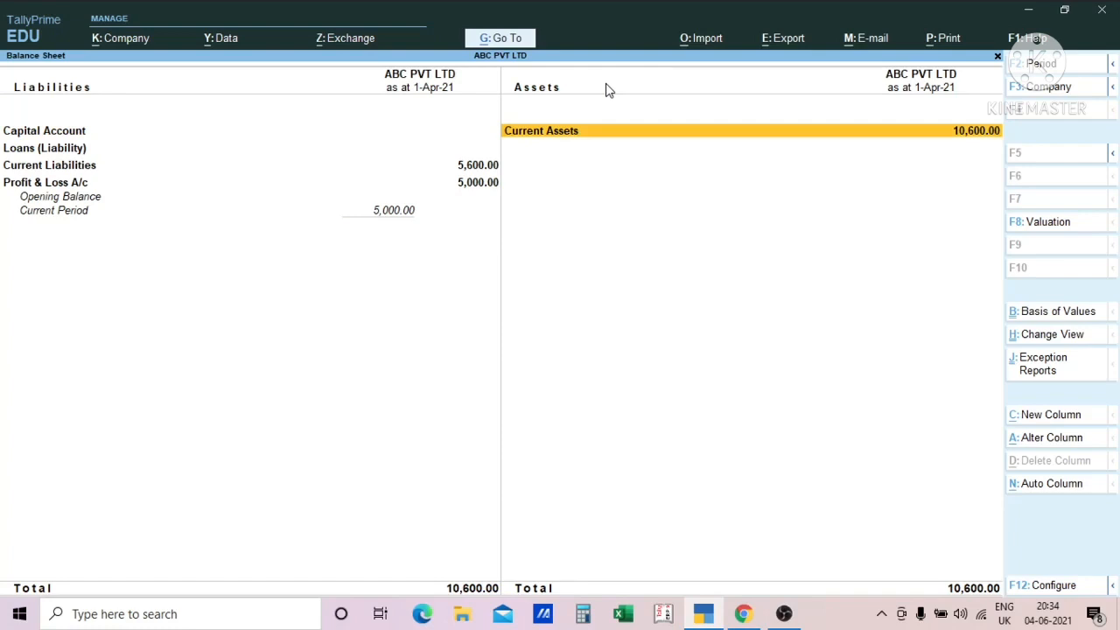
key(Return)
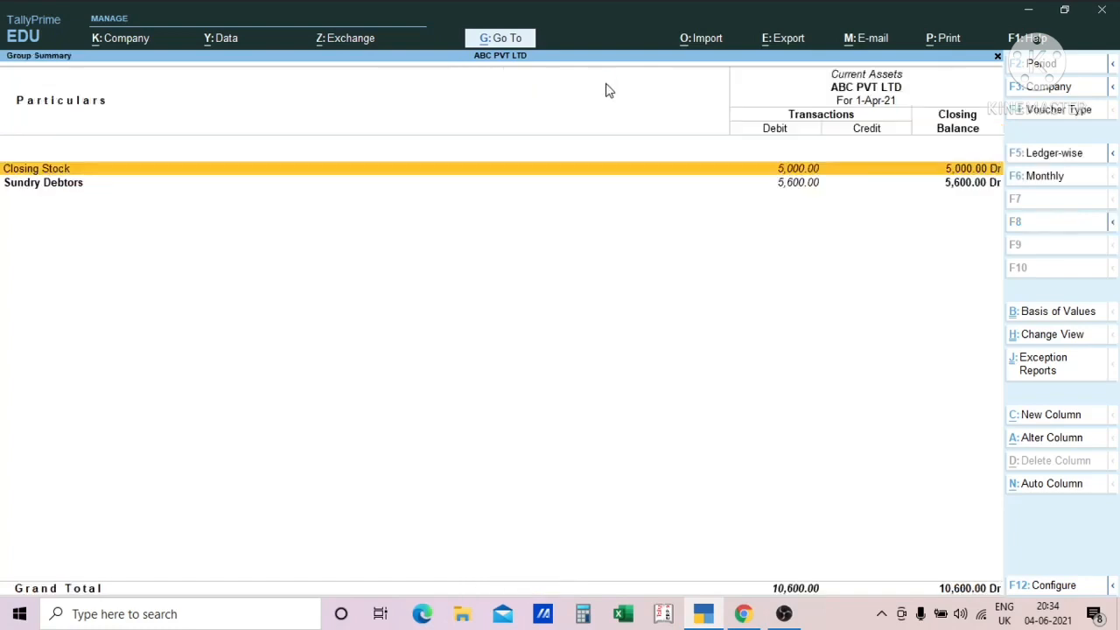
key(Escape)
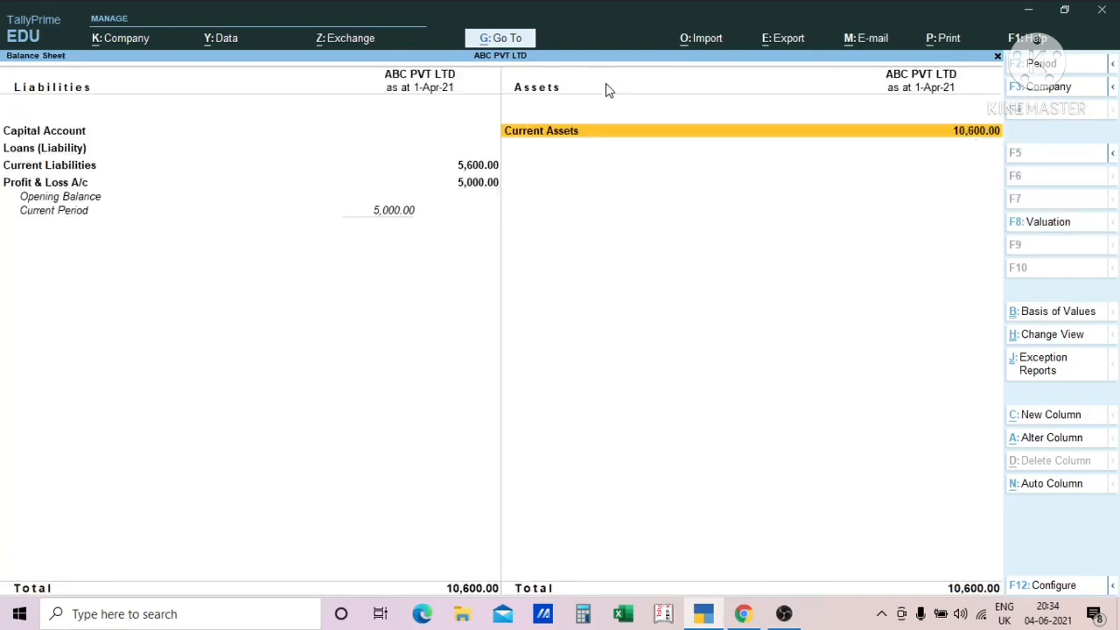
key(Escape)
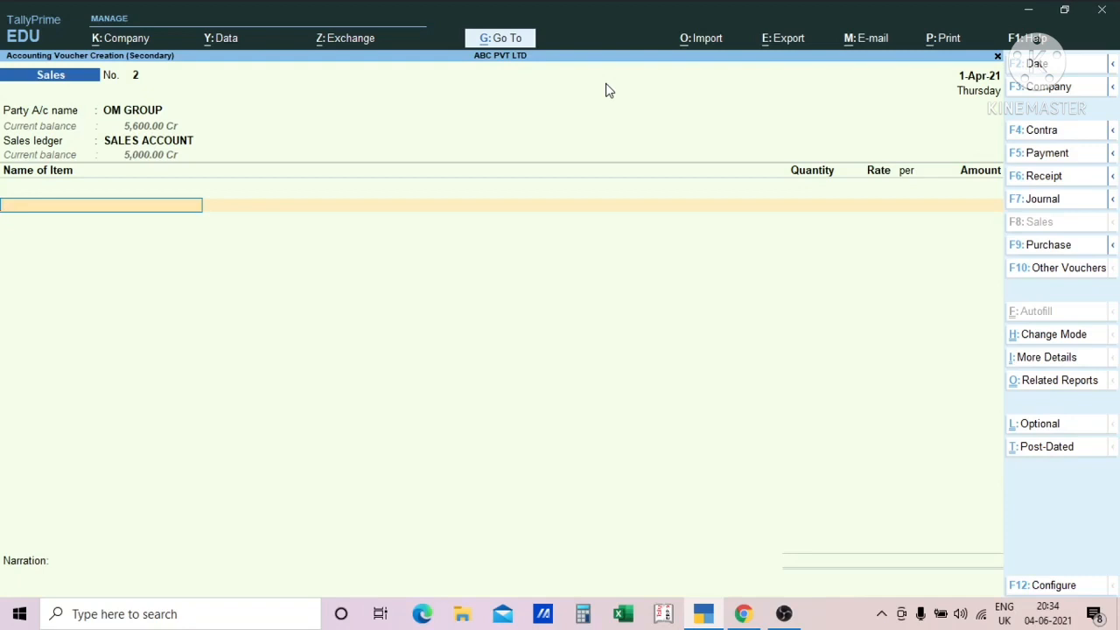
- Leave the voucher and view the import options from the Gateway of Tally, without importing anything
key(Escape)
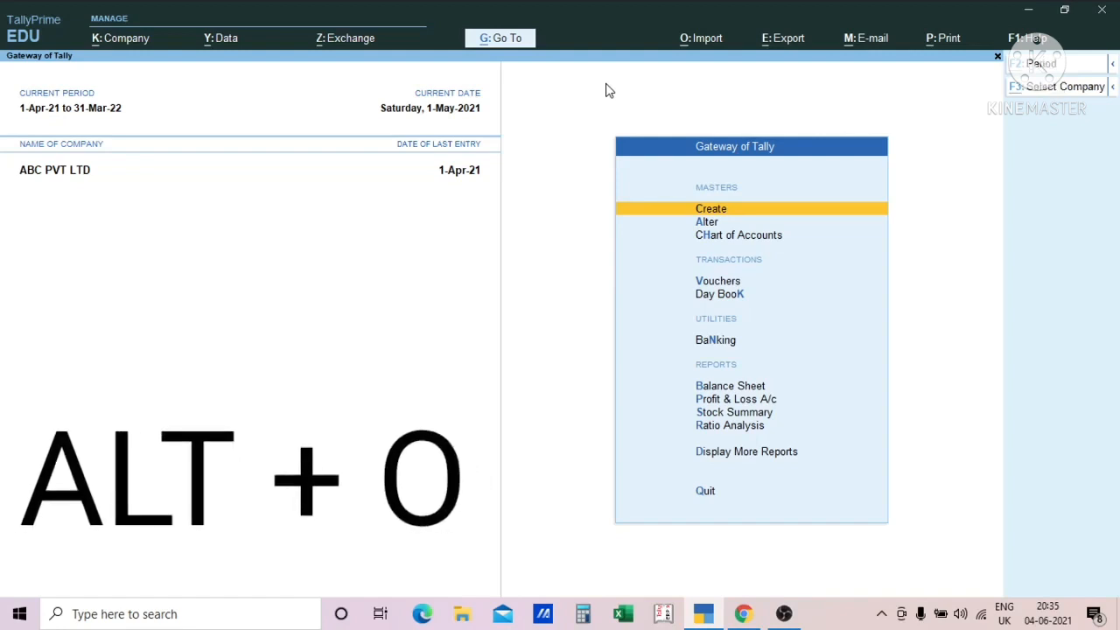
key(alt+o)
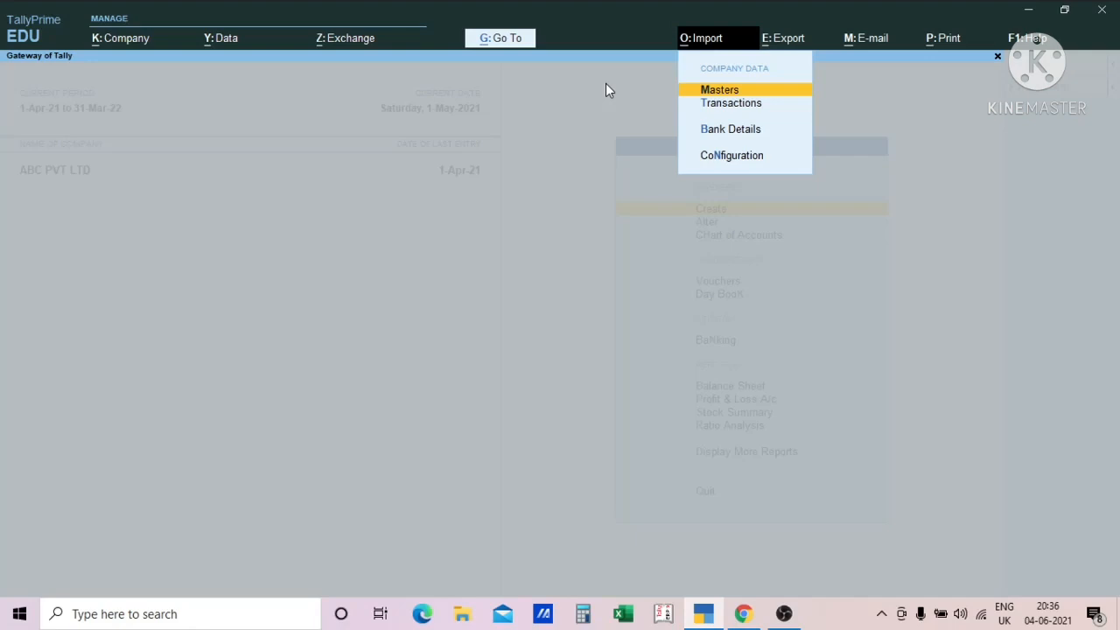
key(Escape)
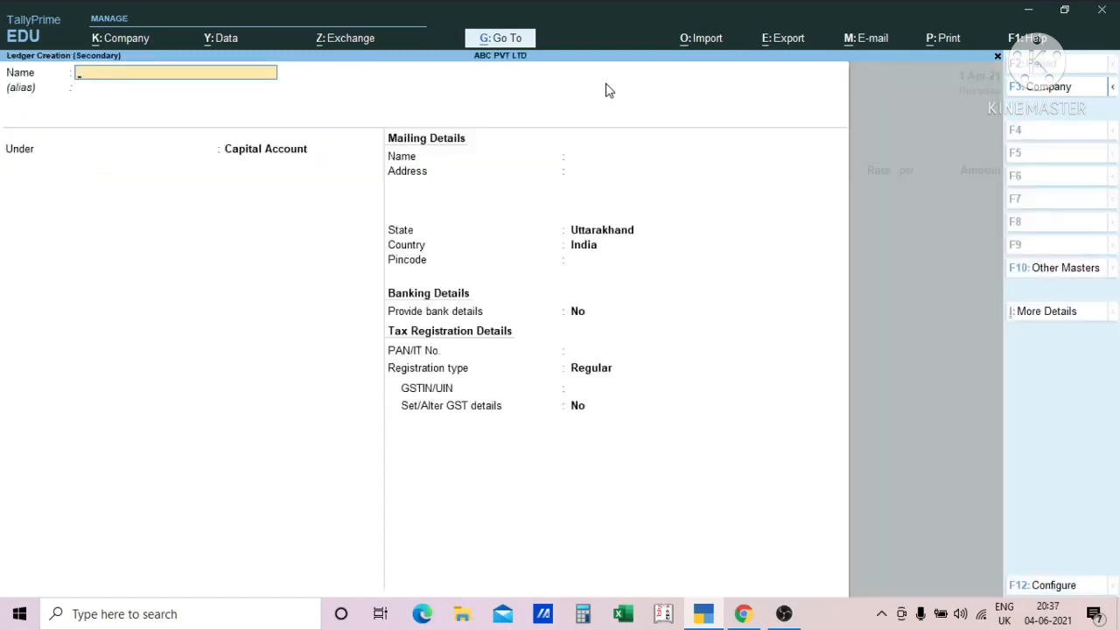
- Leave the blank ledger creation form and return to April's list of sales vouchers
key(Escape)
key(Escape)
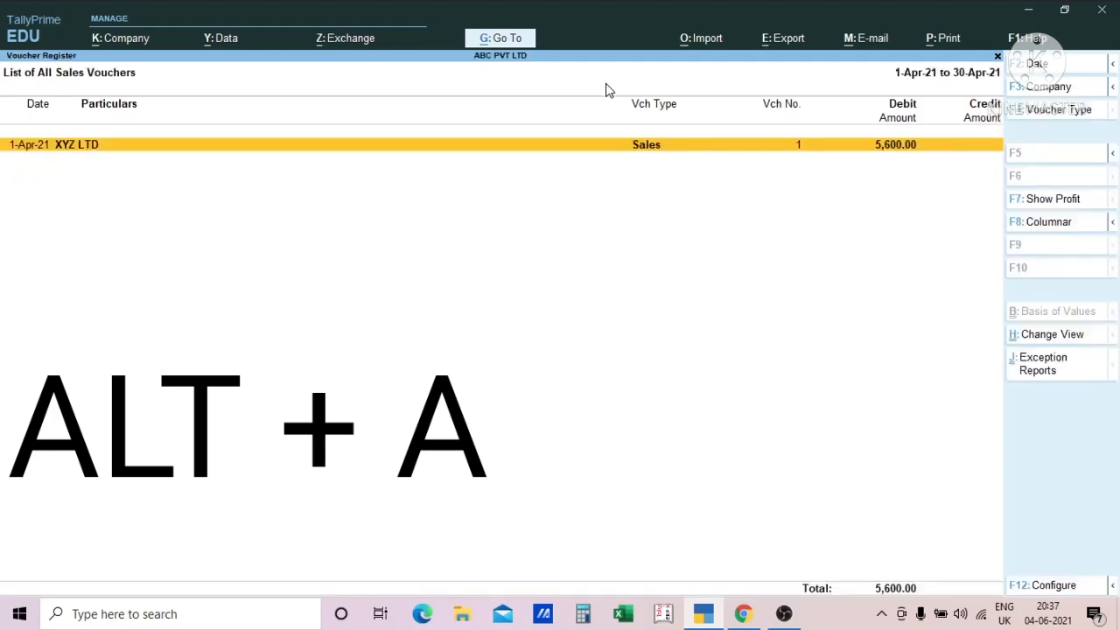
key(alt+a)
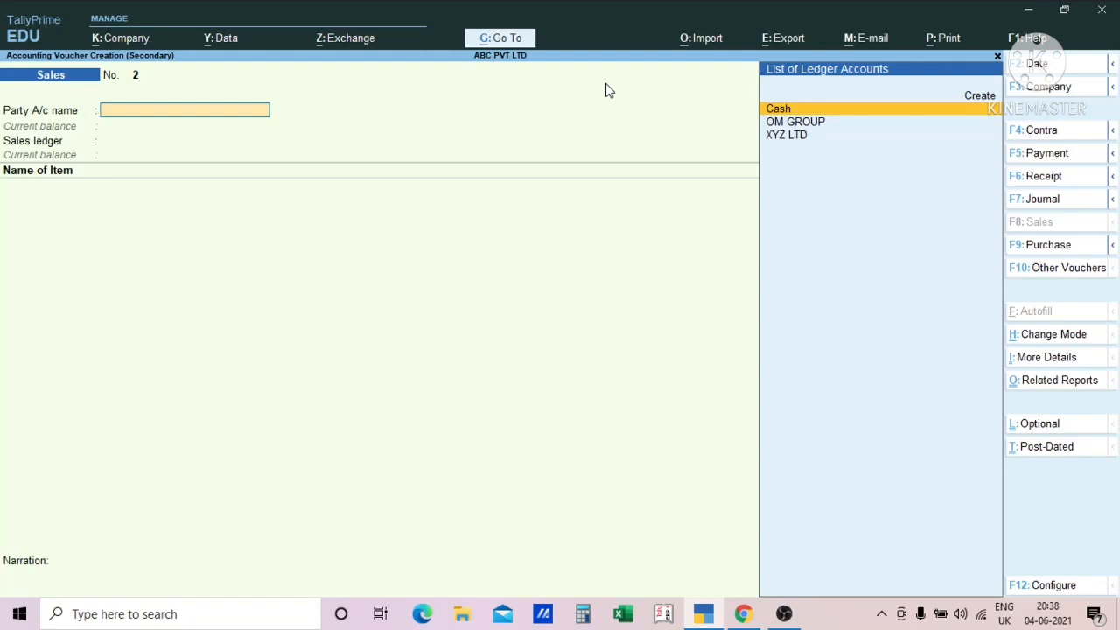
key(Escape)
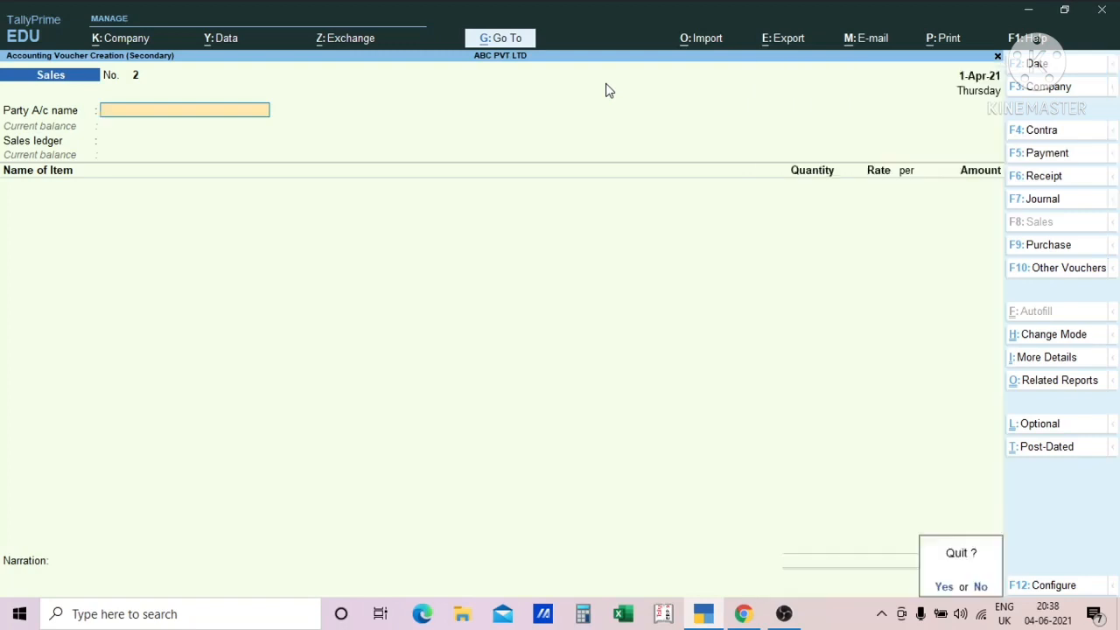
key(y)
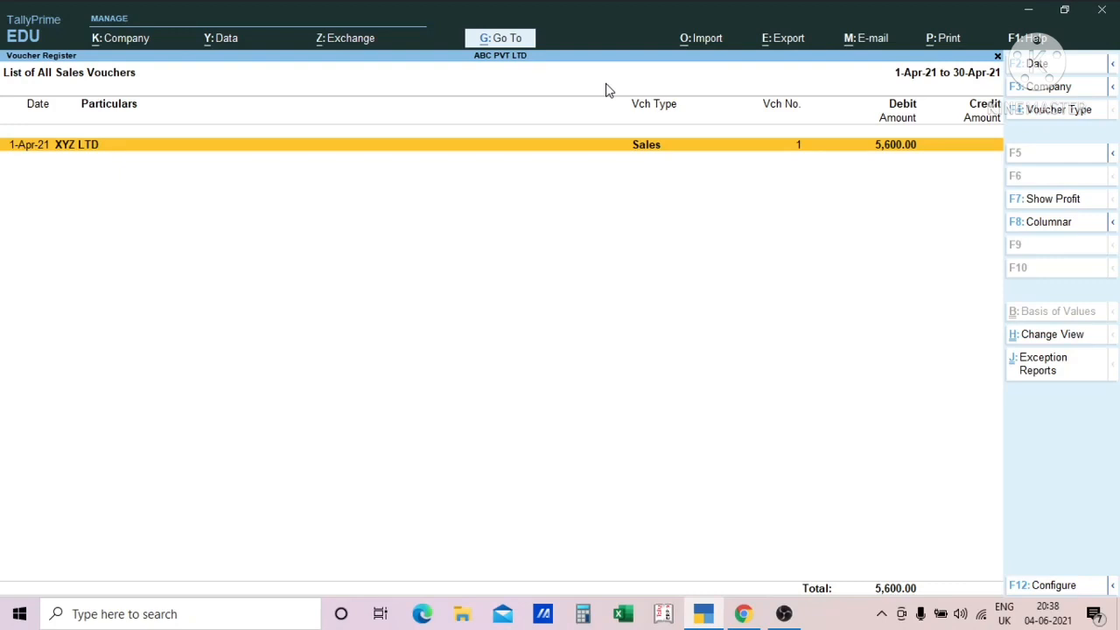
- Add a new sales voucher from the list, and view the blank ledger creation form from its party account field
key(alt+a)
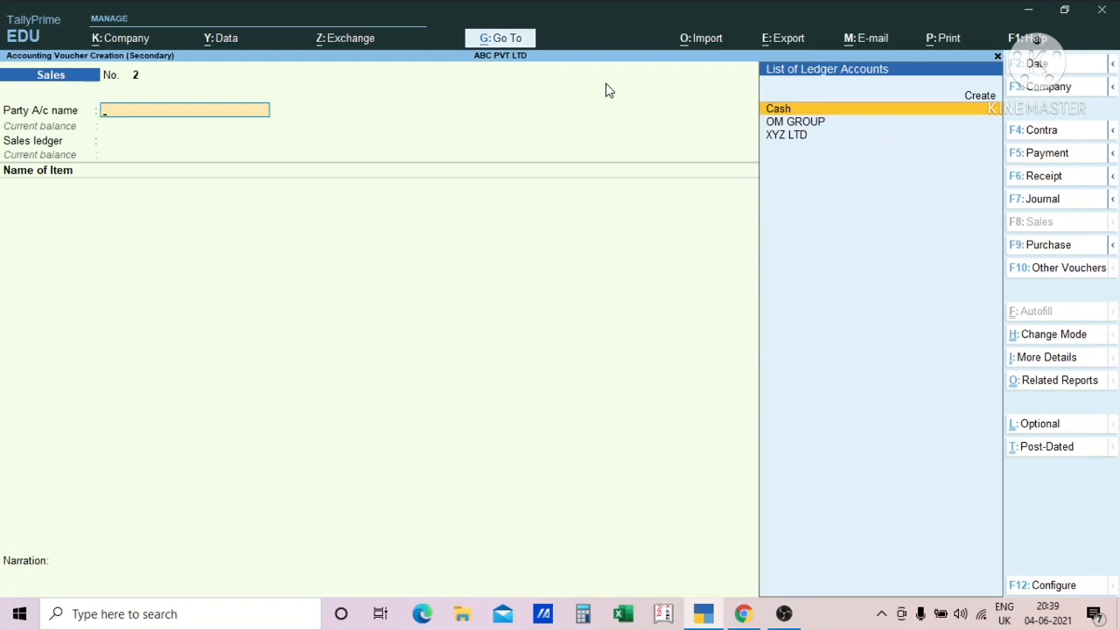
key(Down)
key(Down)
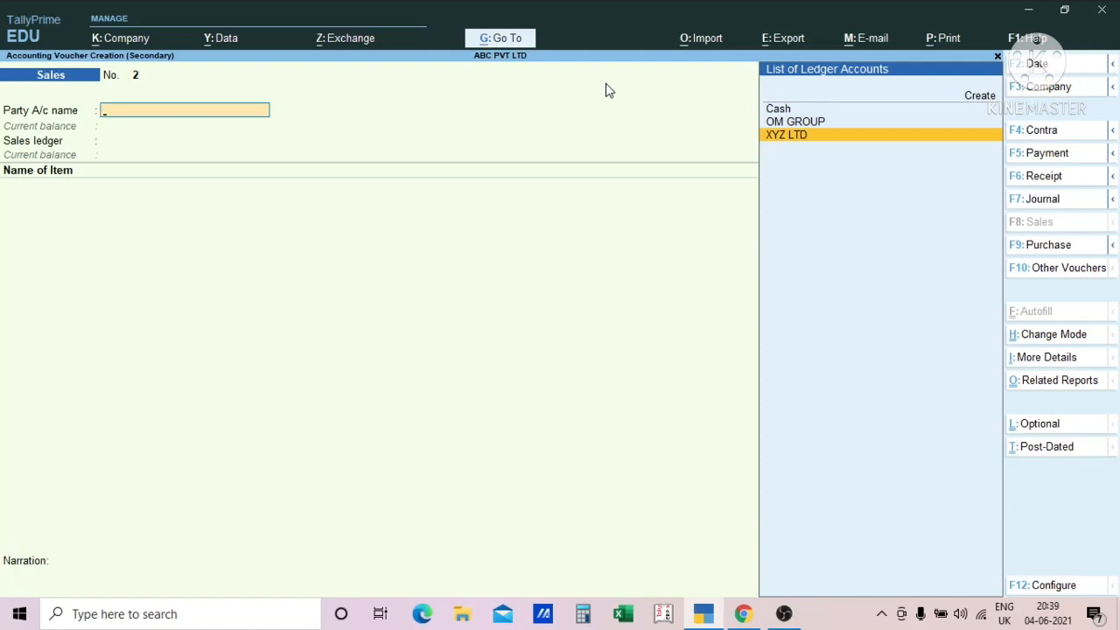
key(alt+c)
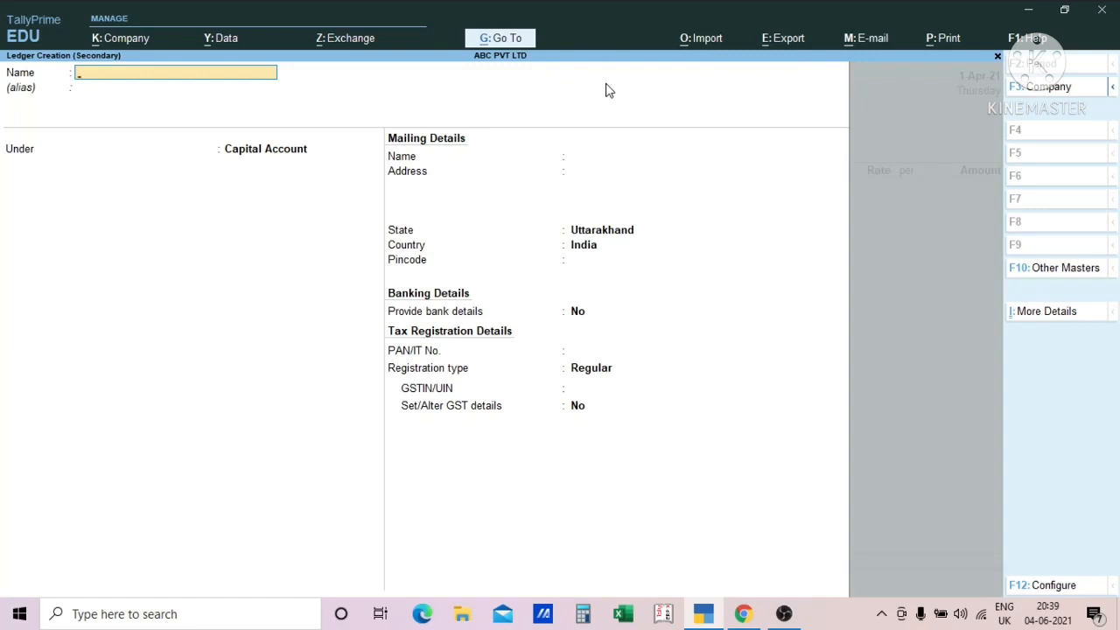
key(Escape)
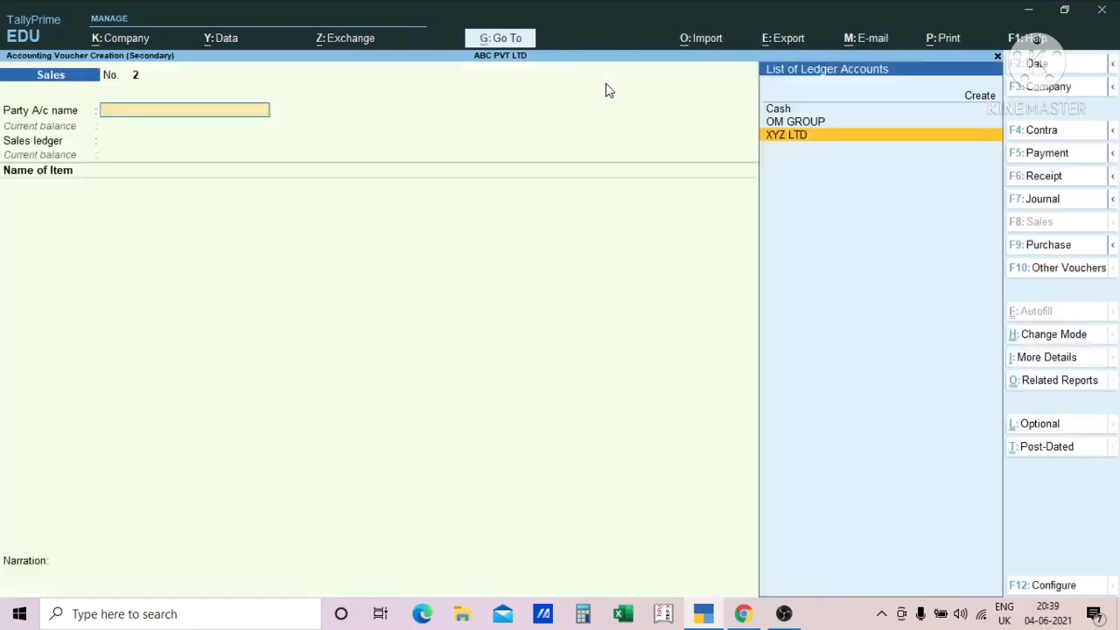
- Choose XYZ LTD as the party account and accept the blank dispatch details and the party details
key(Up)
key(Down)
key(Return)
key(Return)
key(Return)
key(Return)
key(Return)
key(Return)
key(Return)
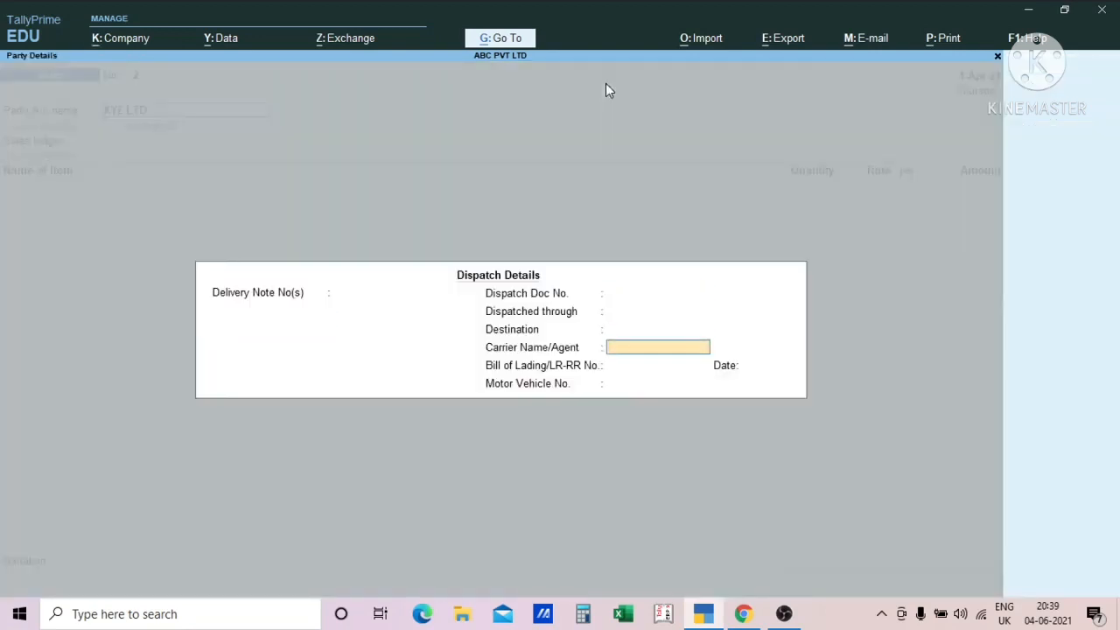
key(Return)
key(Return)
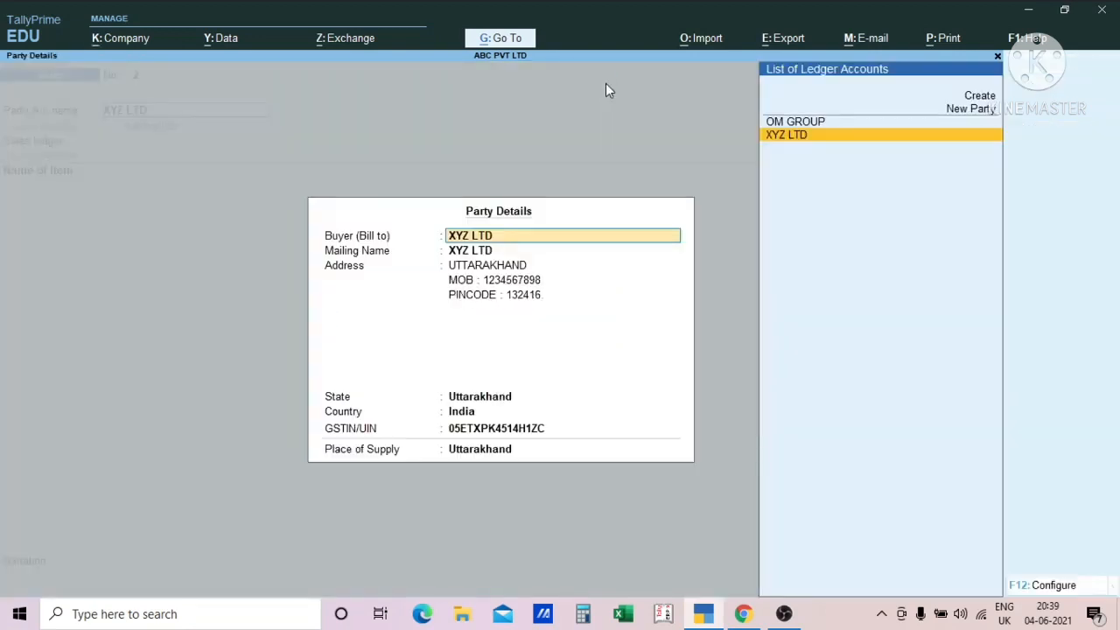
key(Return)
key(Return)
key(Return)
key(ctrl+a)
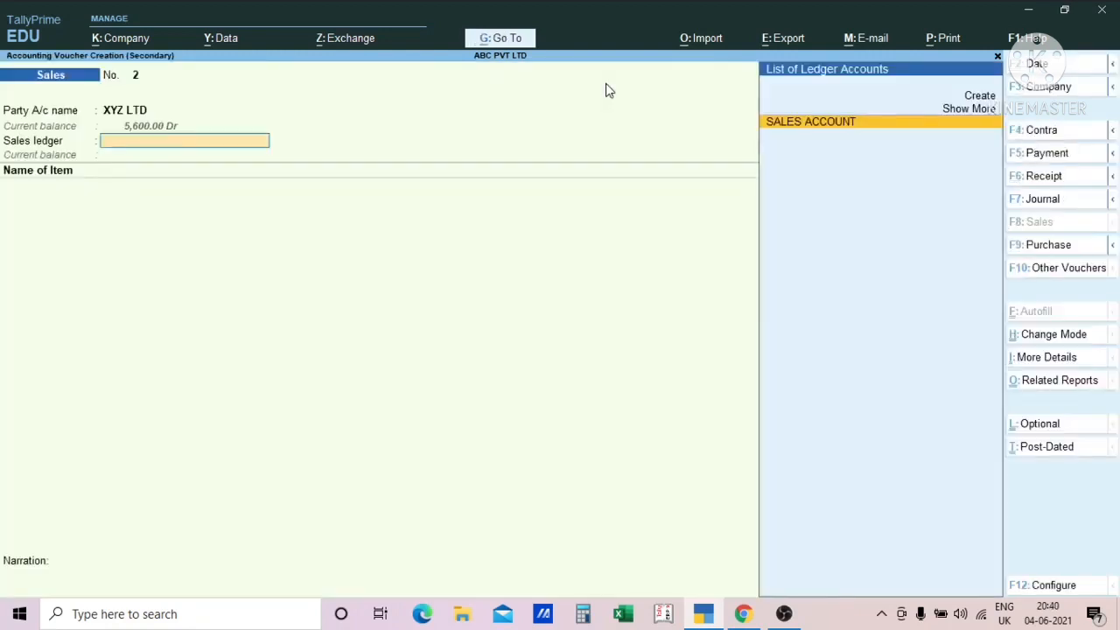
- Choose SALES ACCOUNT as the sales ledger and proceed to the item name field
key(Return)
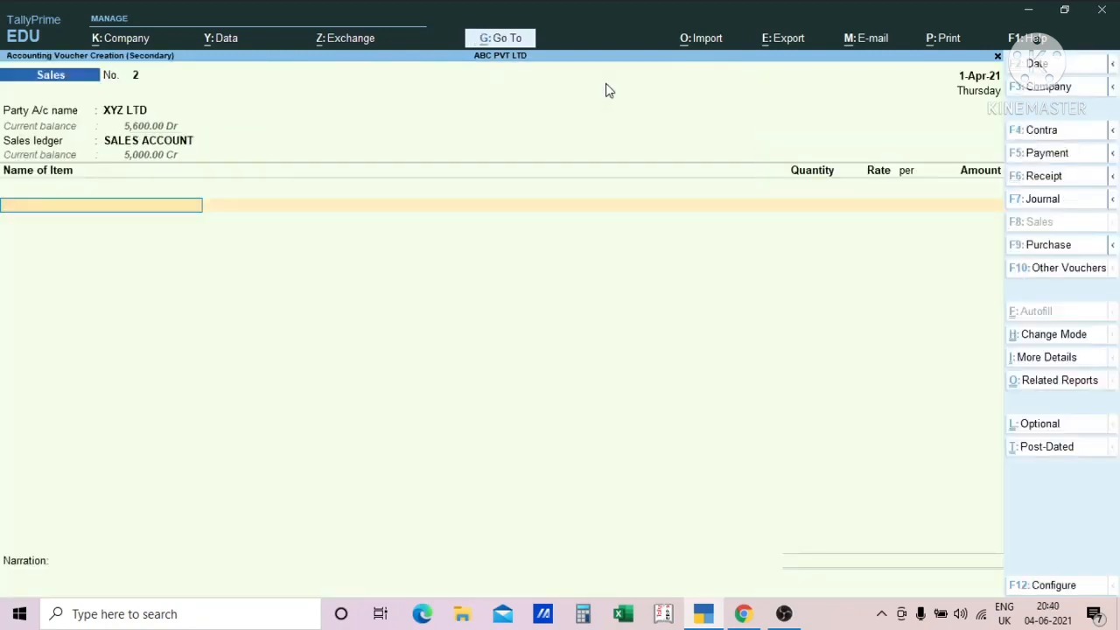
key(BackSpace)
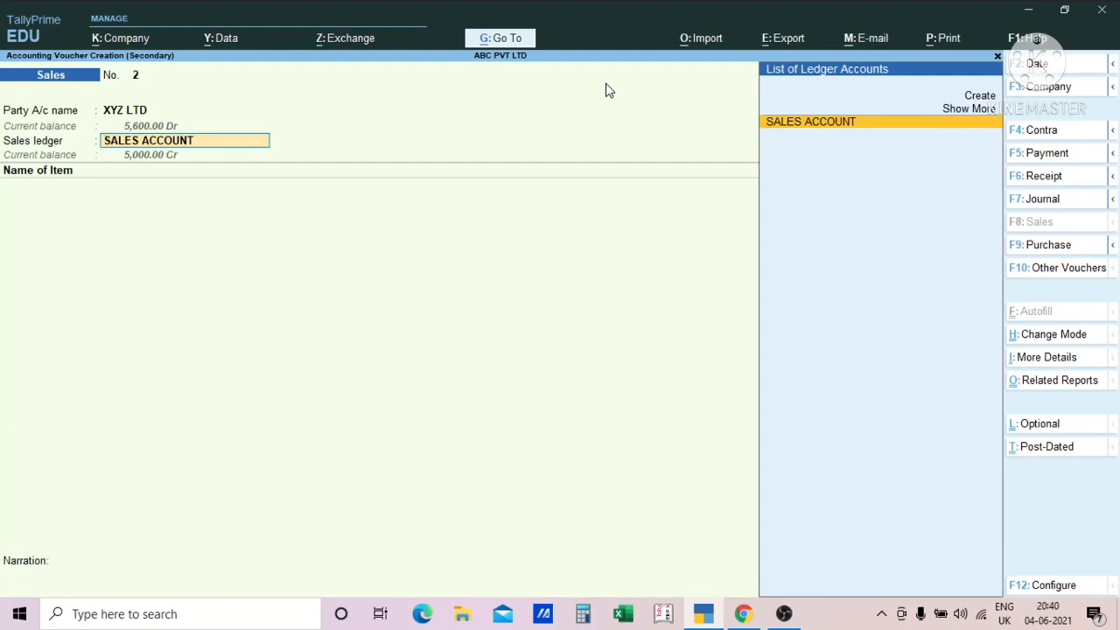
key(Return)
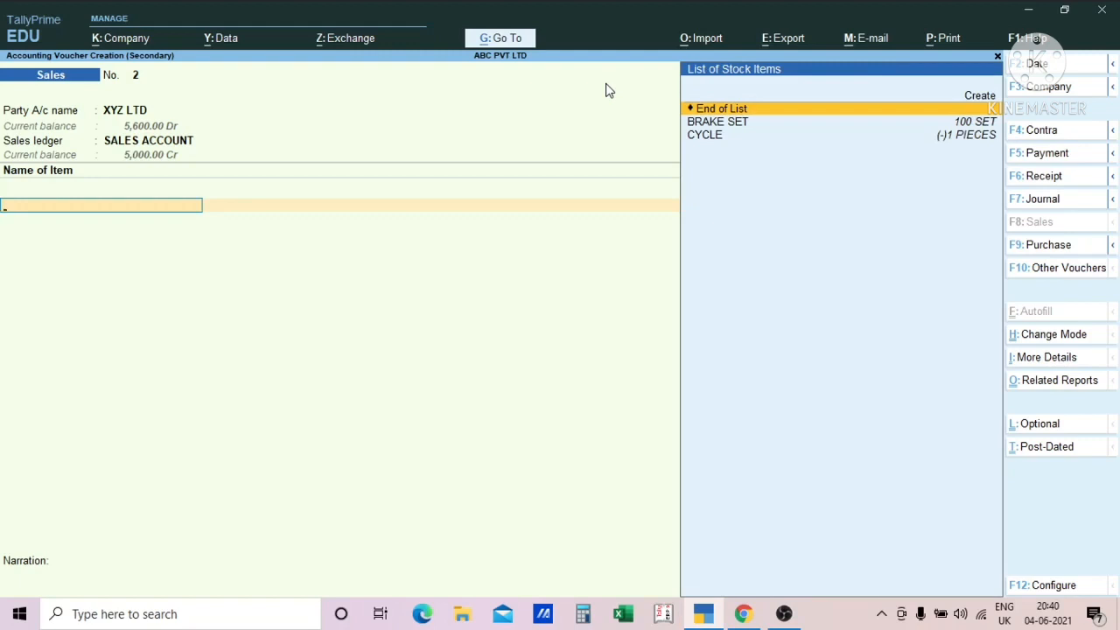
- Open the stock item creation form from the voucher's item name field, quit it, and open it again
key(alt)
key(alt+c)
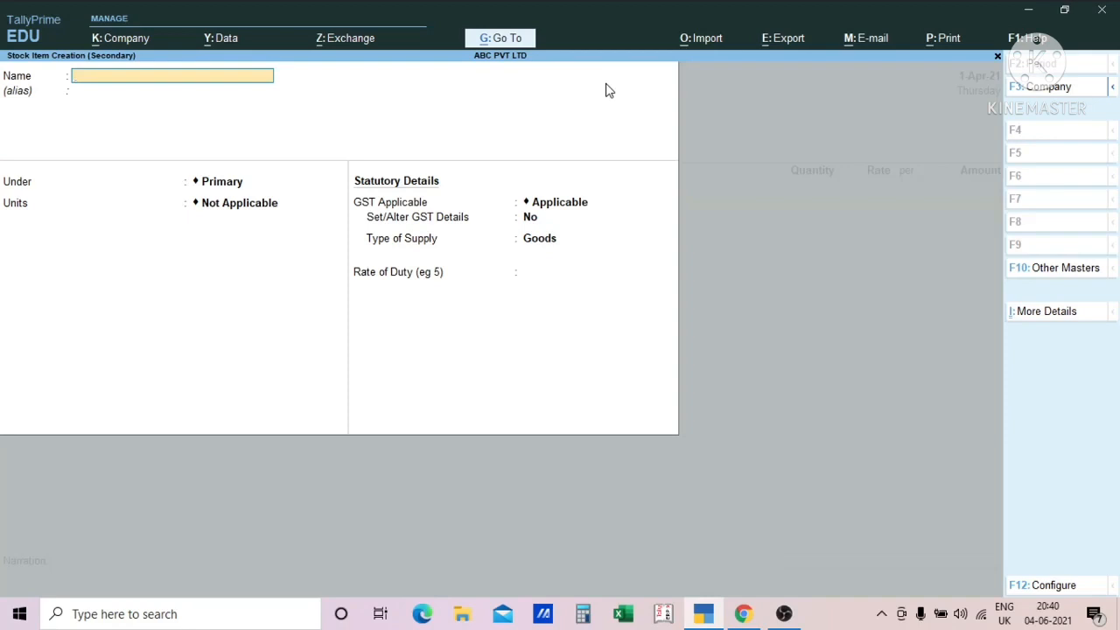
key(Escape)
key(y)
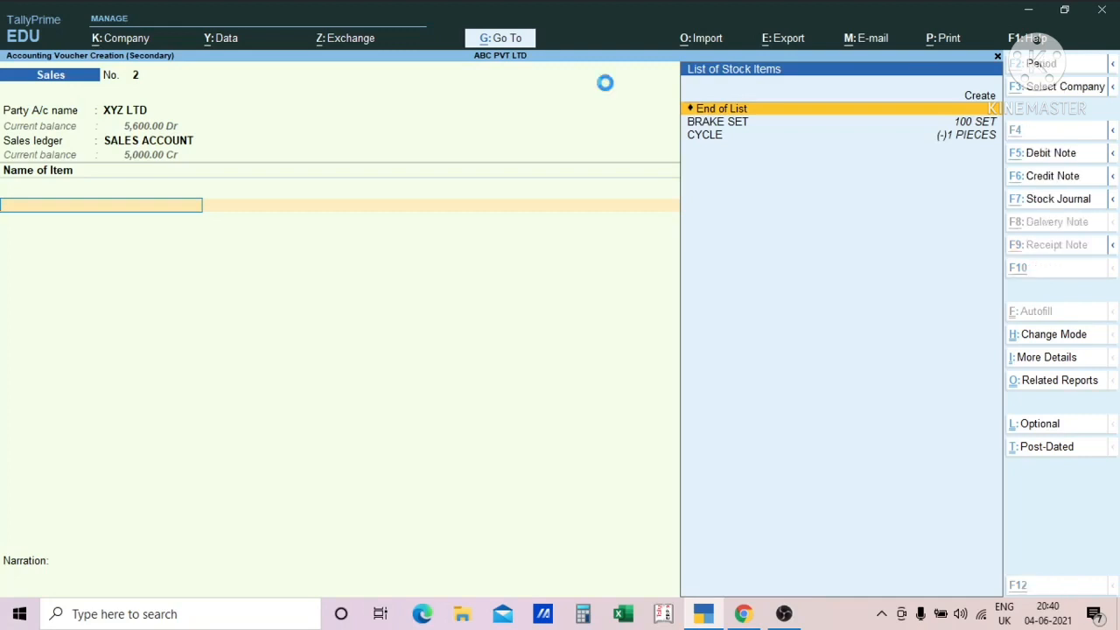
key(alt+c)
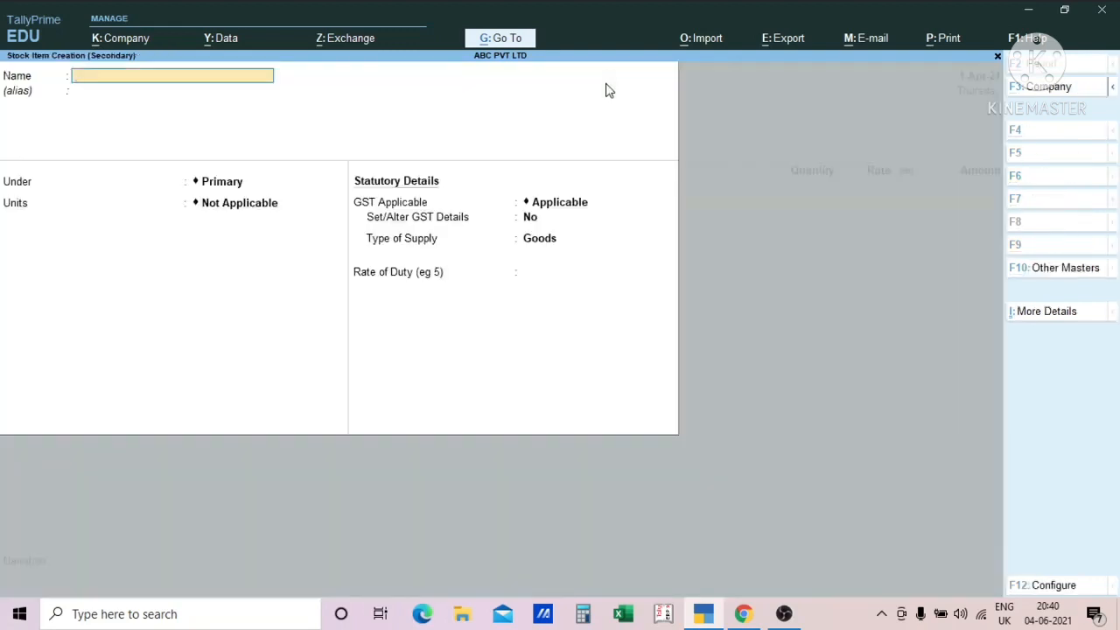
- Name the stock item Rubber, open the stock group creation form from its Under field, and quit that form
text(Rubber)
key(Return)
key(Return)
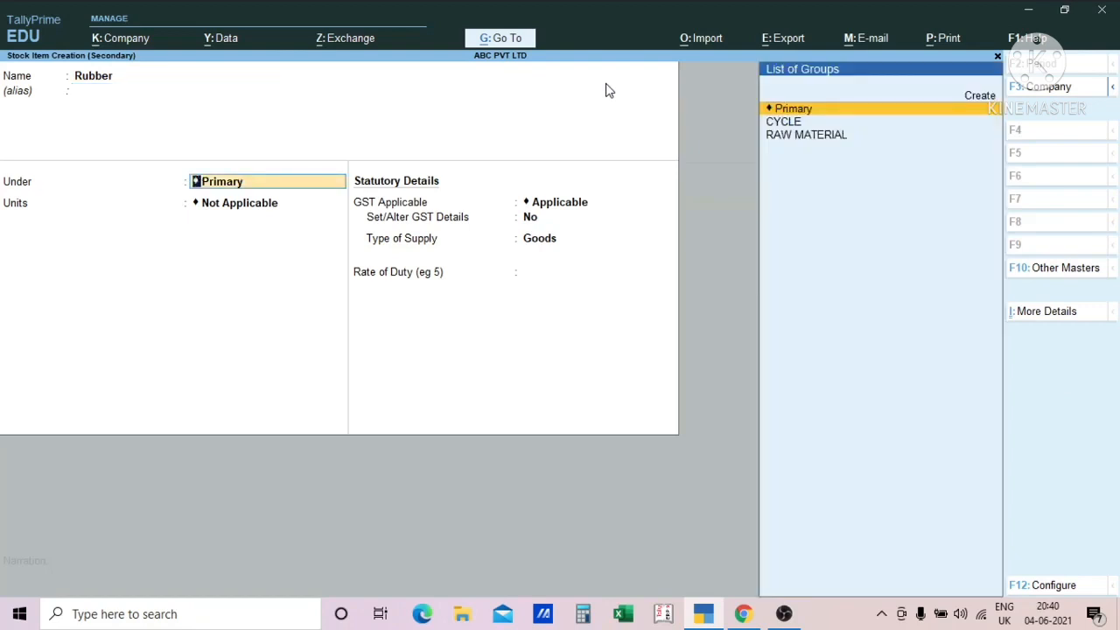
key(alt)
key(alt+c)
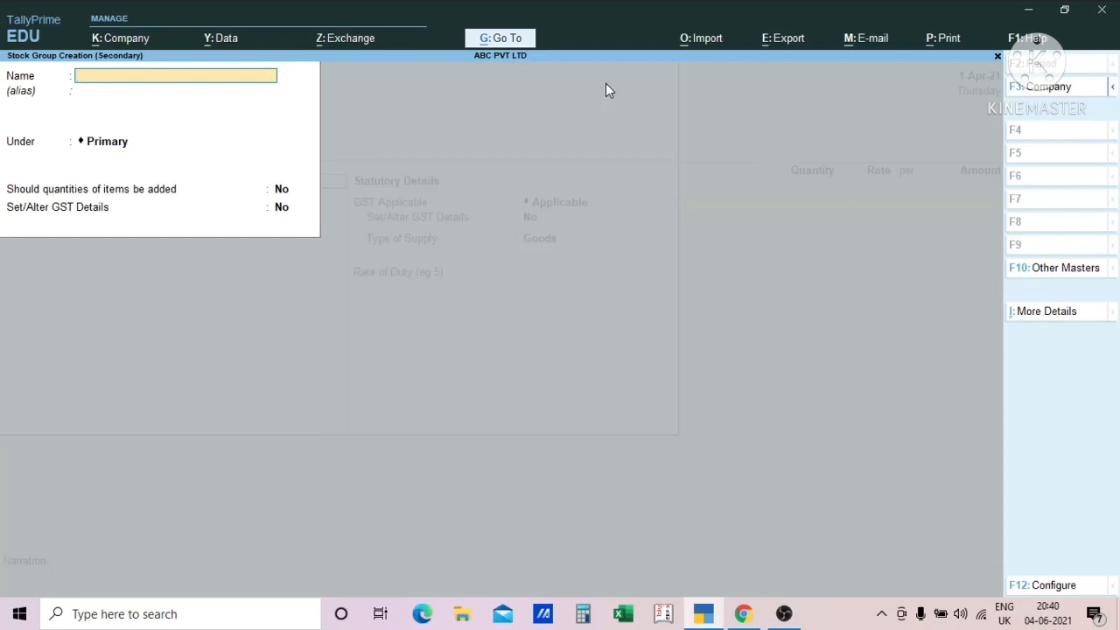
key(Escape)
key(y)
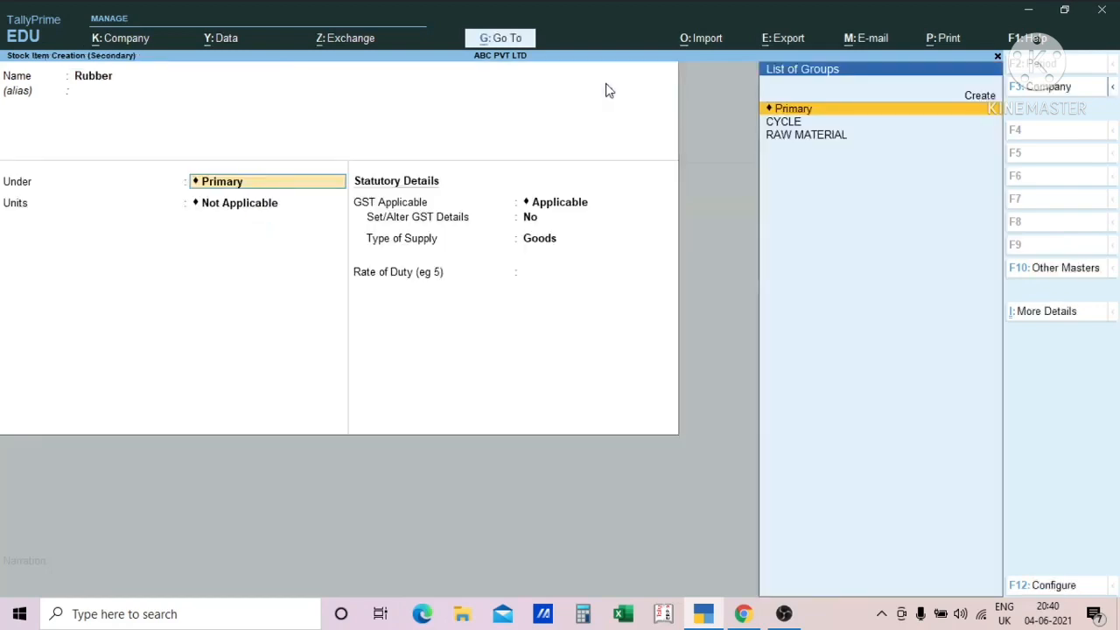
- Keep Primary as the item's group, open the unit creation form from the Units field, and leave it without saving
key(Down)
key(Up)
key(Return)
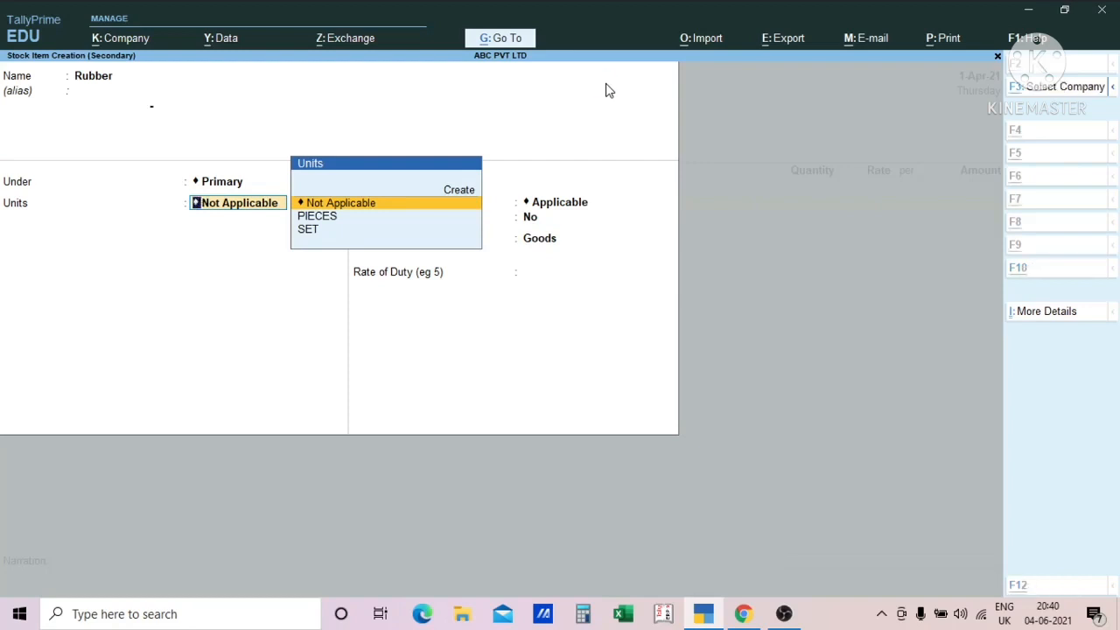
key(alt+c)
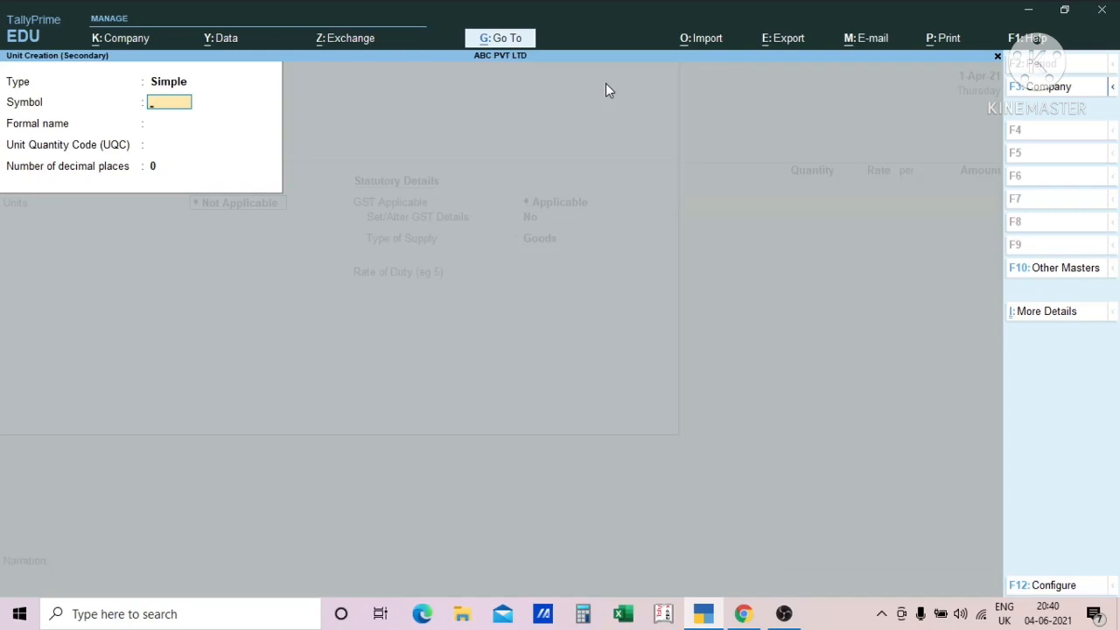
key(Escape)
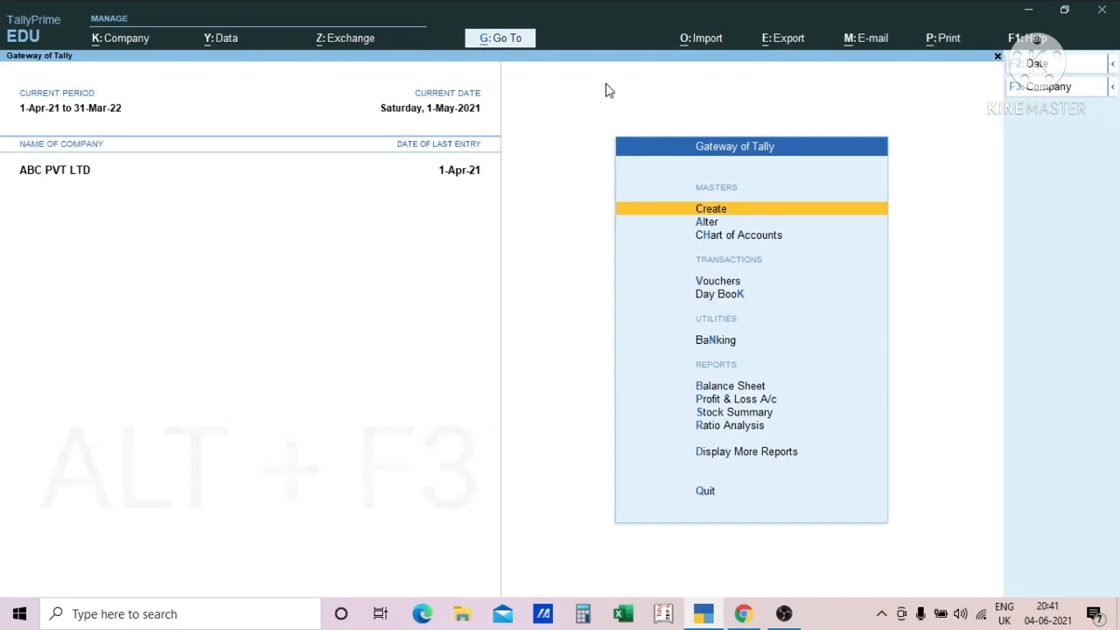
- Open the company selection list and select ABC PVT LTD
key(alt+F3)
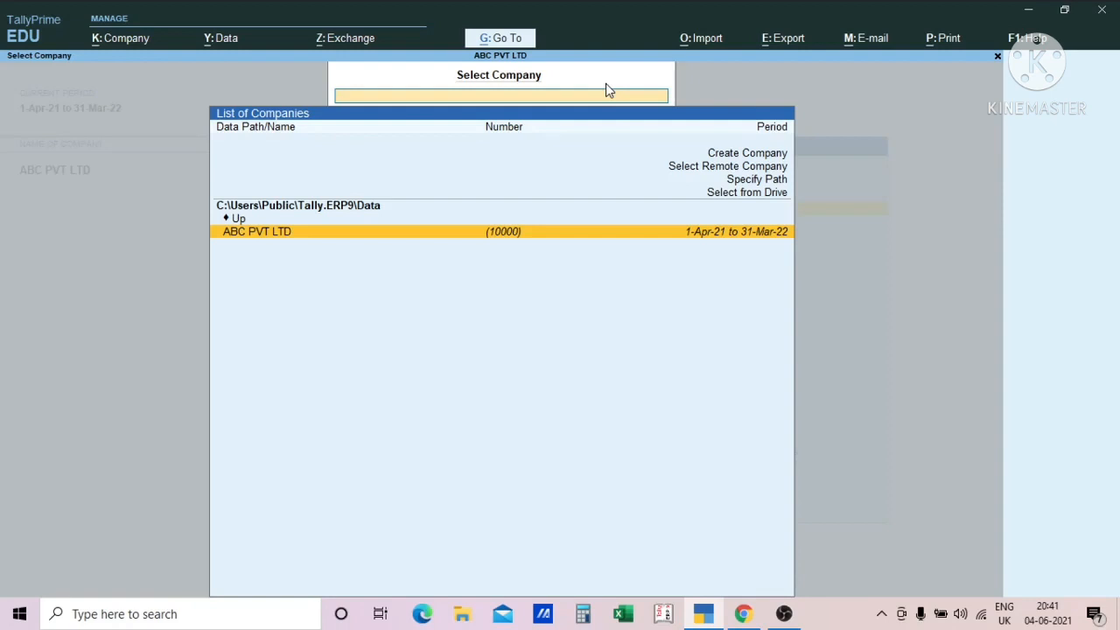
key(Up)
key(Down)
key(Return)
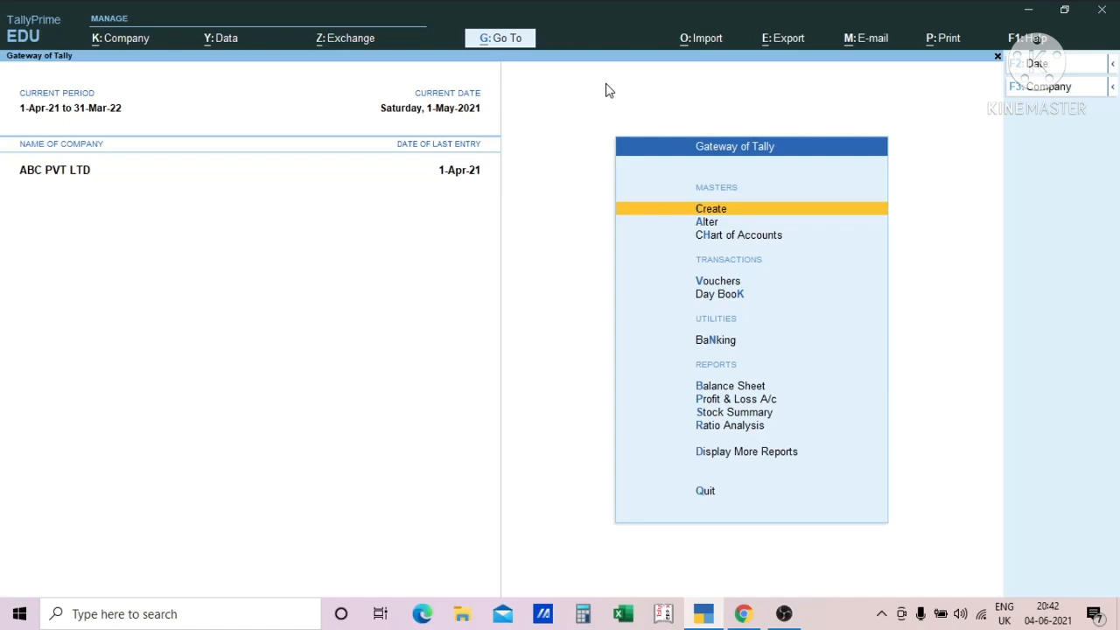
- Open the Sales Register and drill down to the list of April sales vouchers
key(d)
key(a)
key(s)
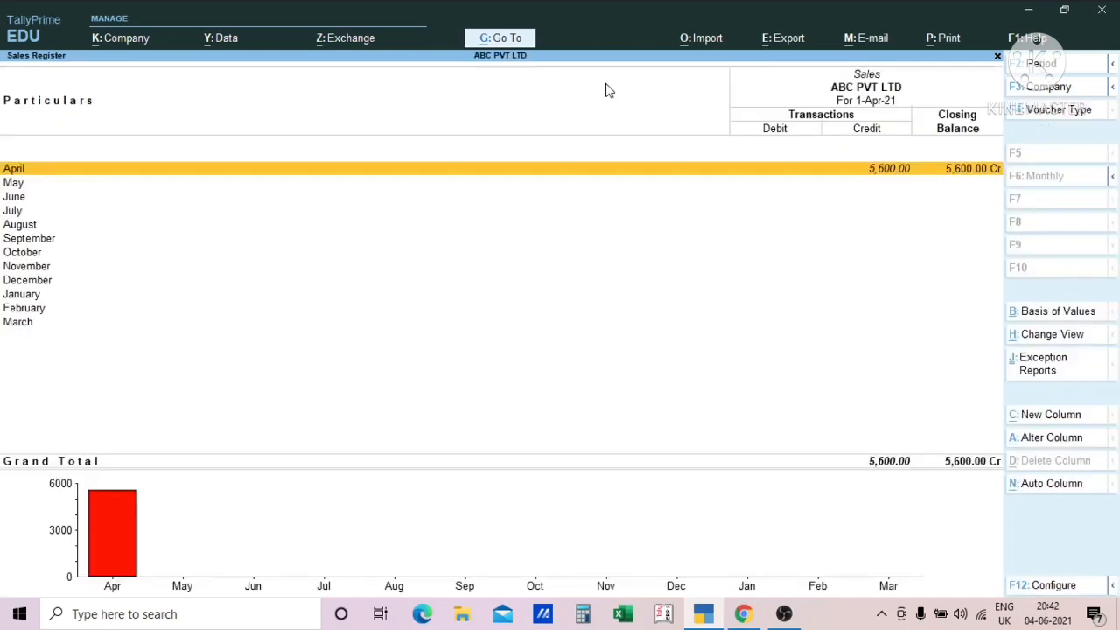
key(Return)
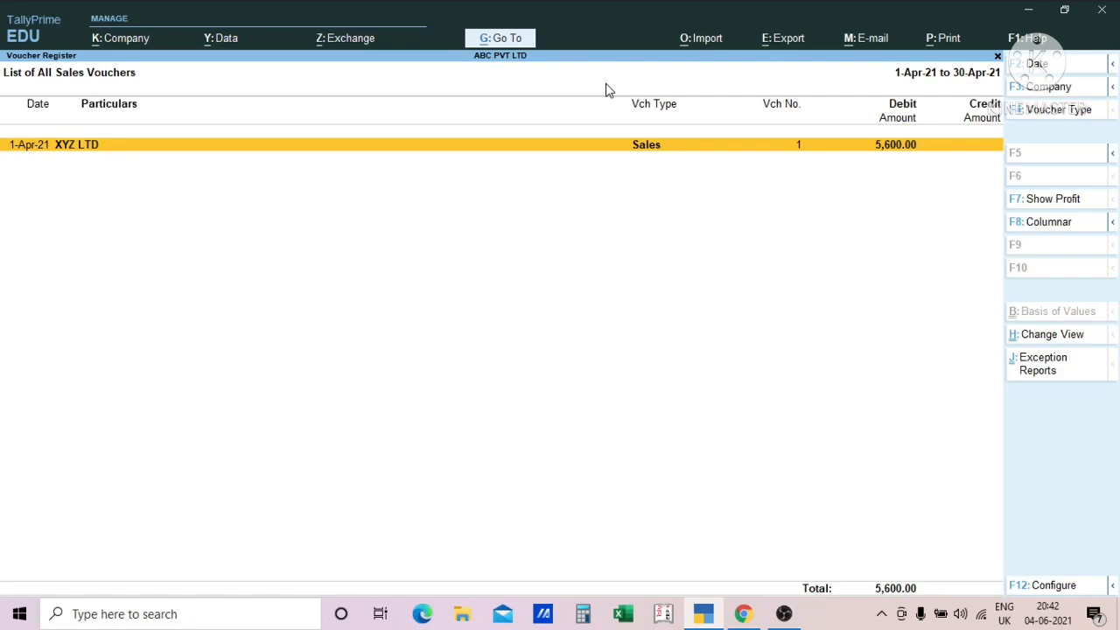
- Show the April sales voucher list in detailed form and go through the ledger lines of the XYZ LTD voucher
key(alt)
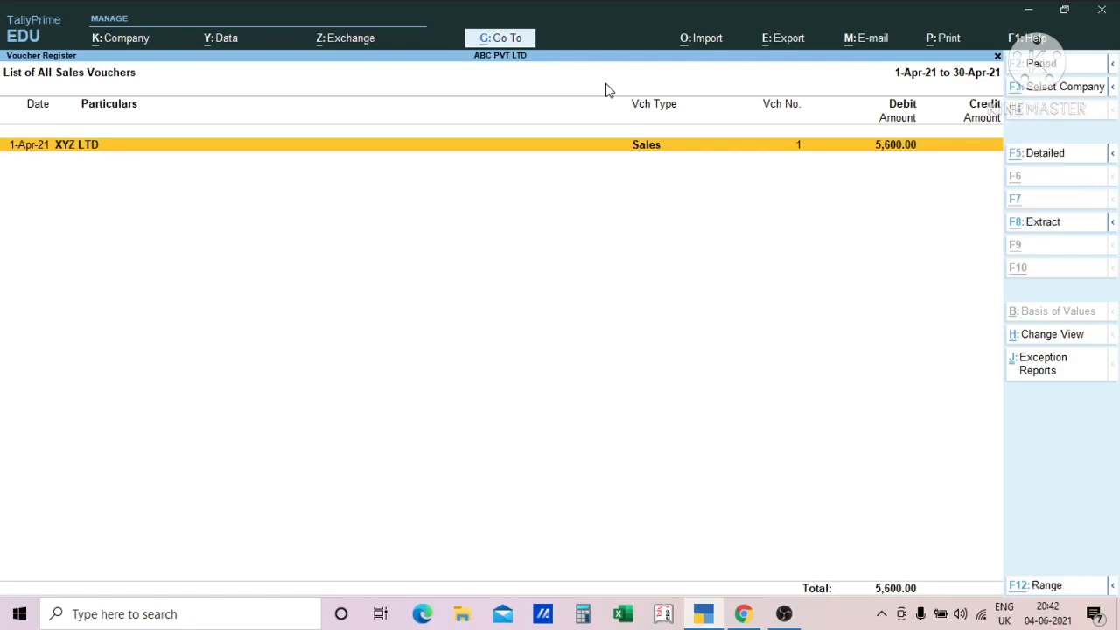
key(alt+F5)
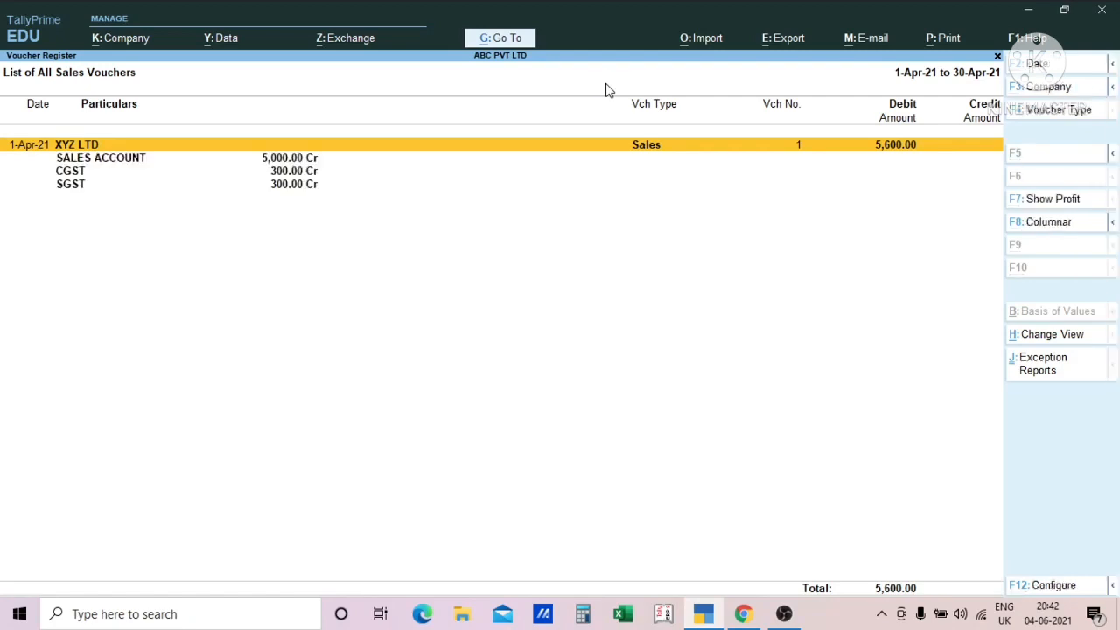
key(Down)
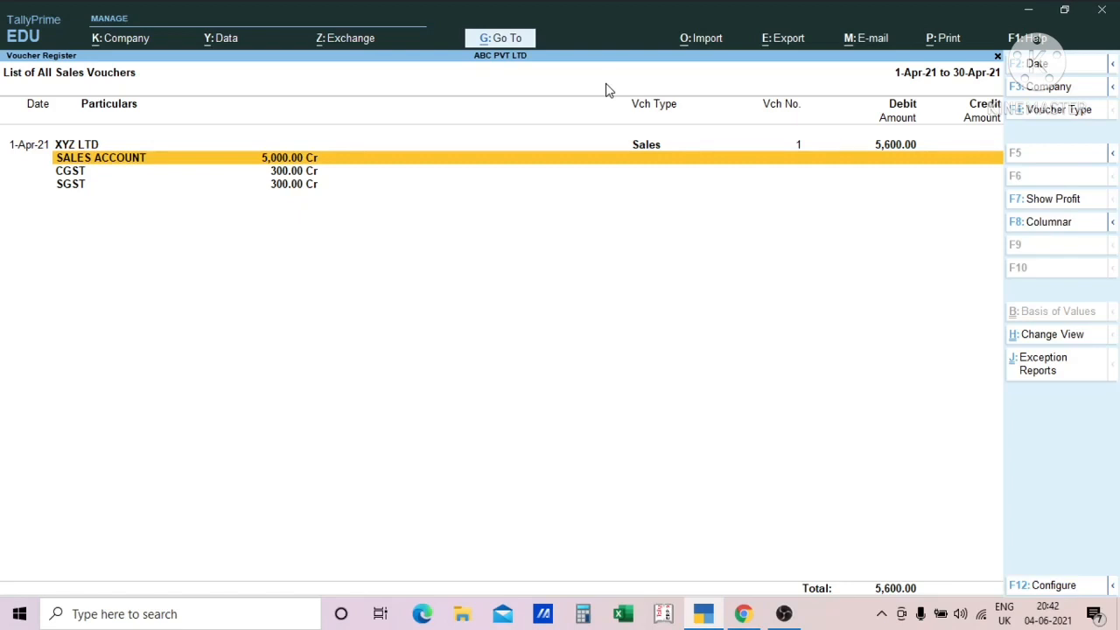
key(Down)
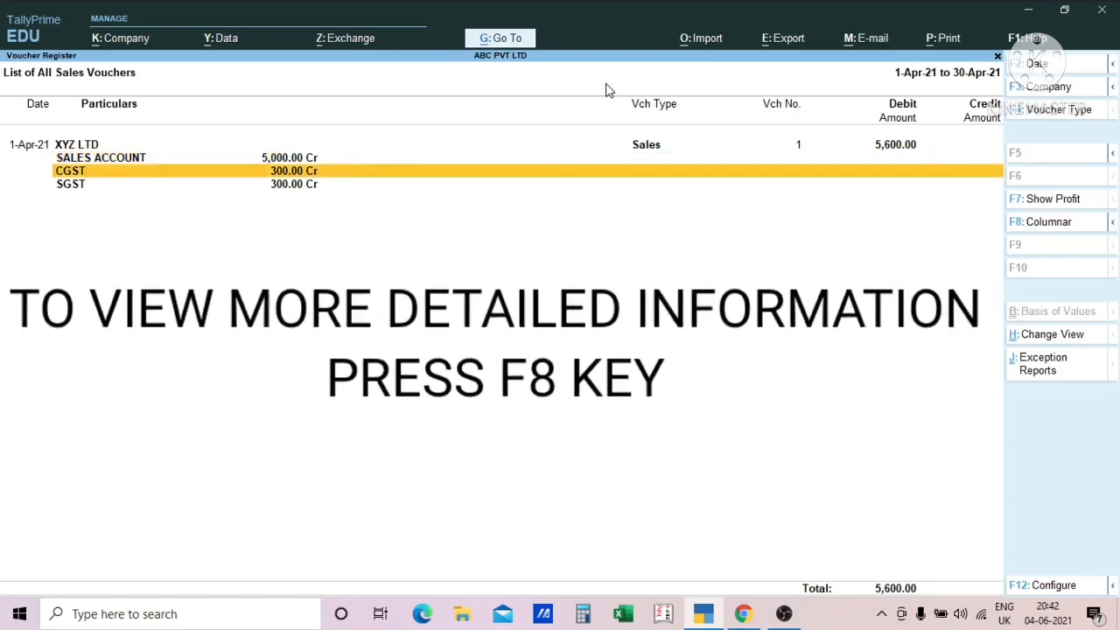
key(Down)
key(Up)
key(Up)
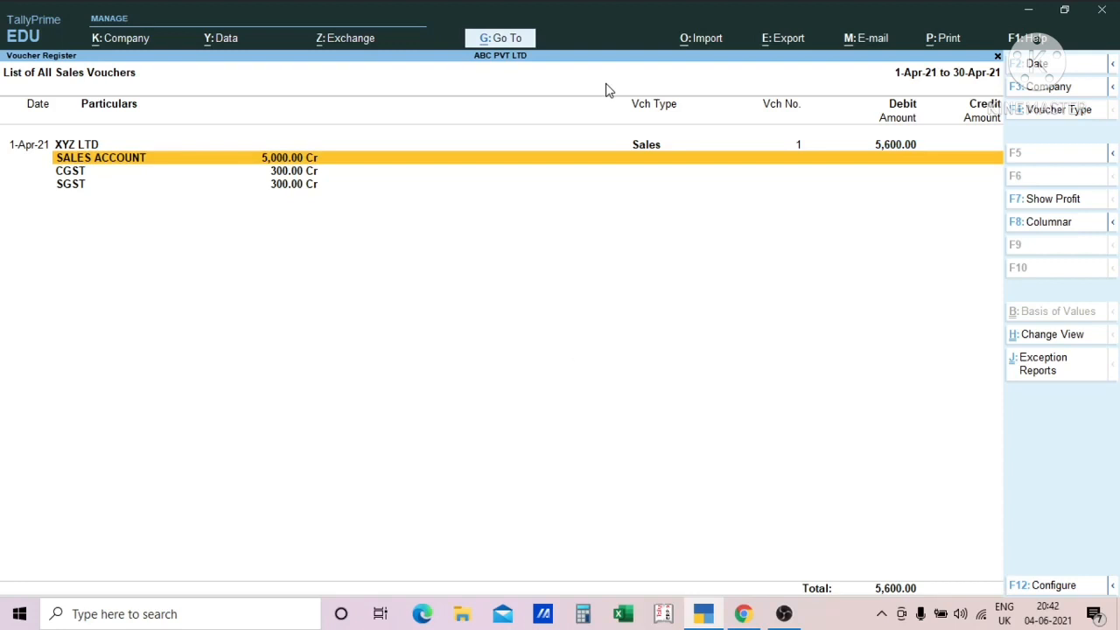
key(Up)
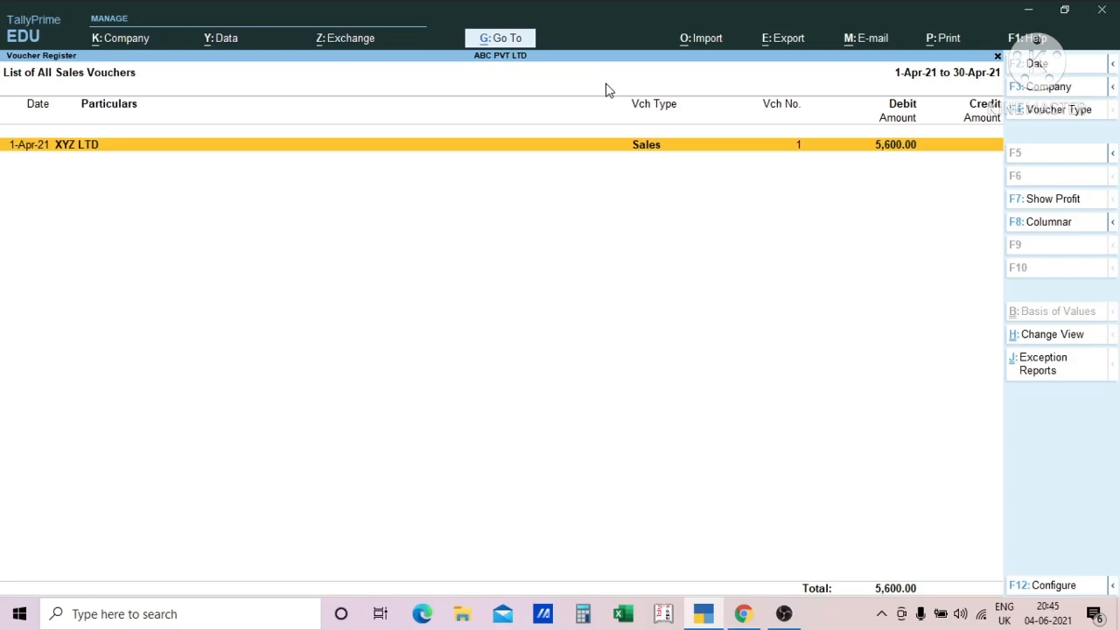
- Start deleting the XYZ LTD sales voucher from the register and decline the confirmation
key(alt)
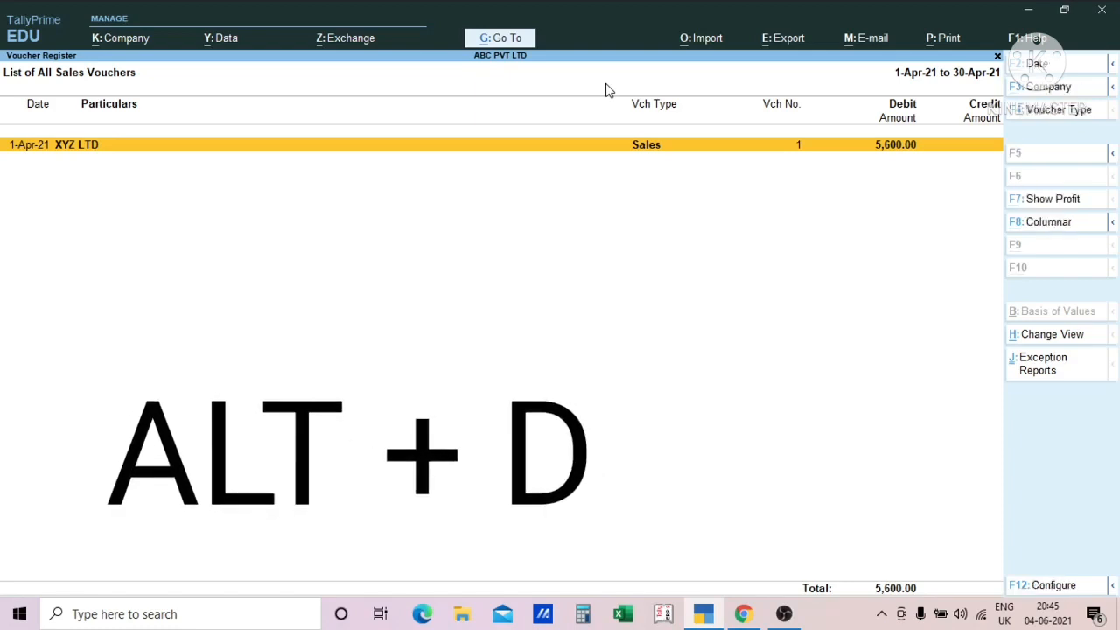
key(alt)
key(alt+d)
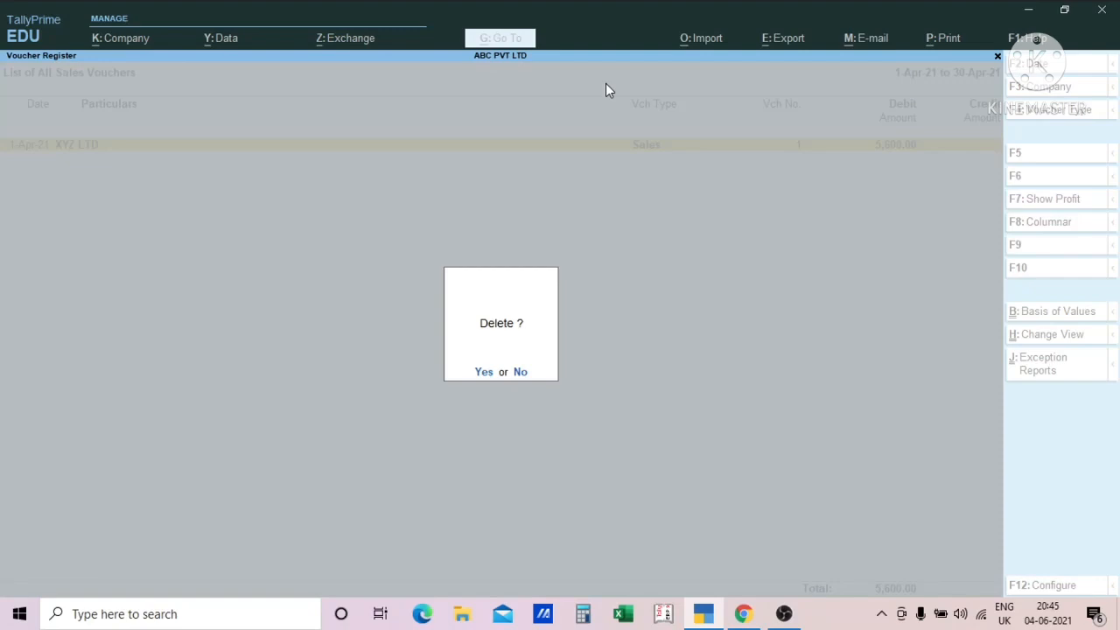
key(n)
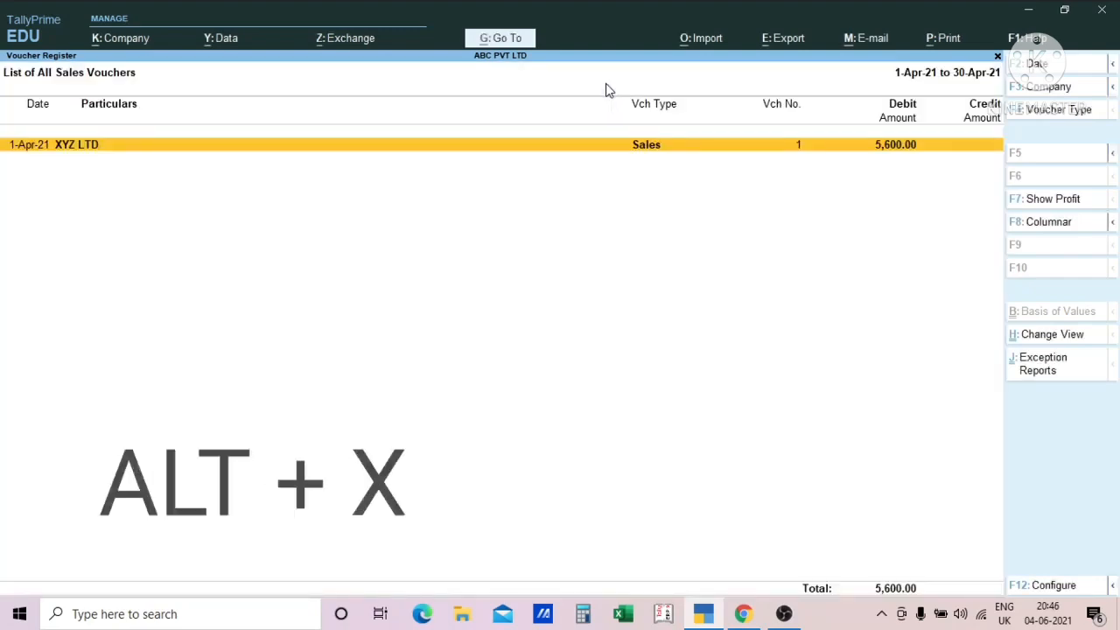
- Start cancelling the XYZ LTD sales voucher in the register and decline the confirmation
key(alt+x)
key(alt+x)
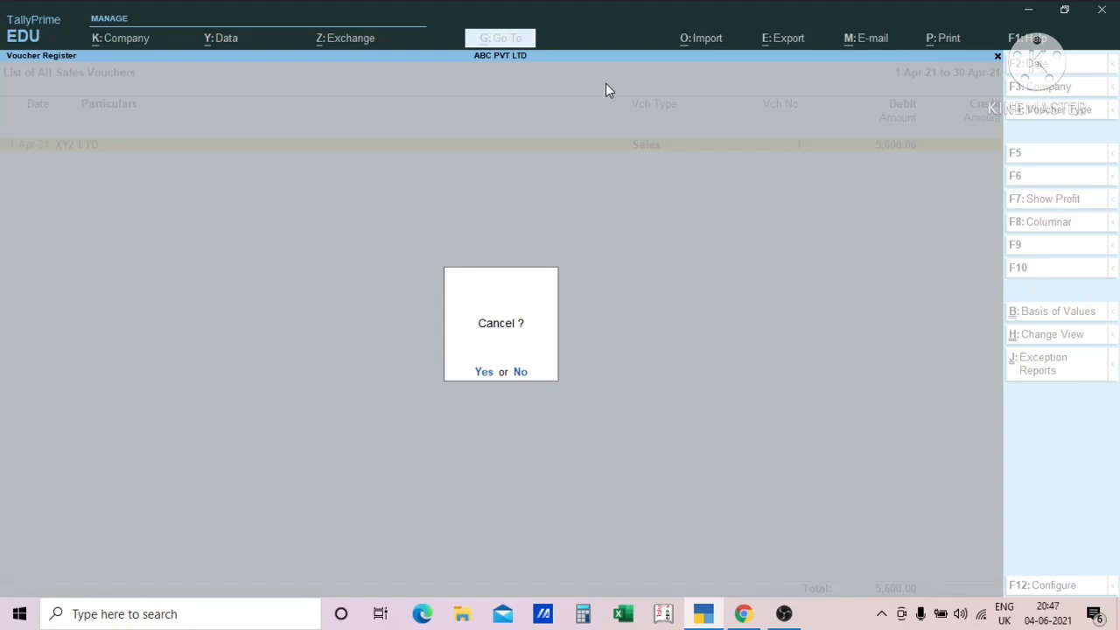
key(n)
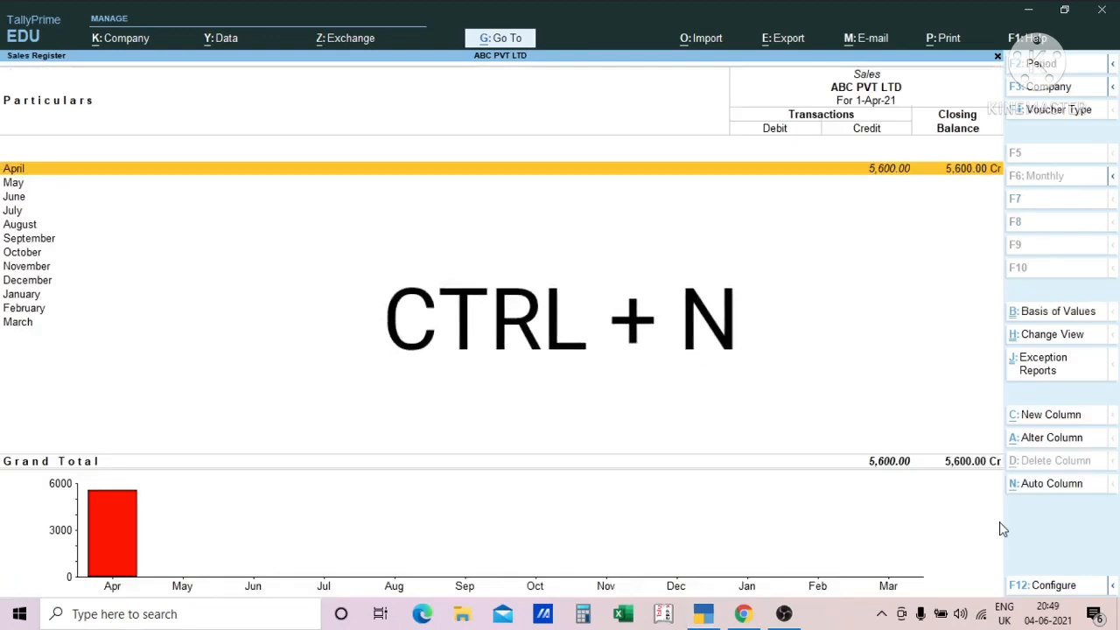
- Open the built-in calculator from the Sales Register and calculate 56*8
key(ctrl+n)
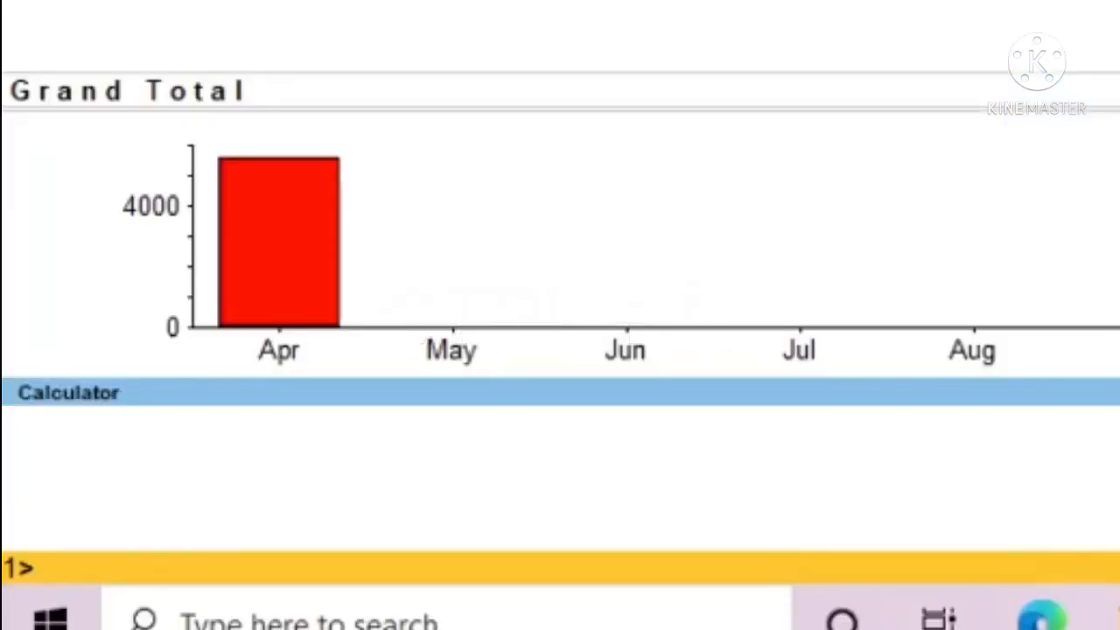
text(56*8)
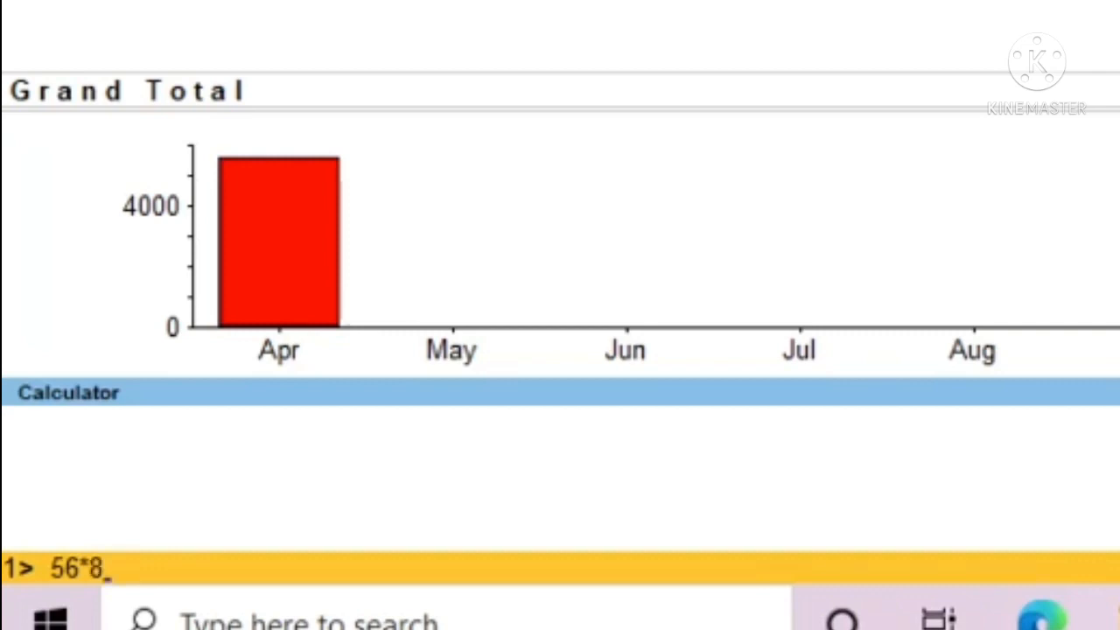
key(Return)
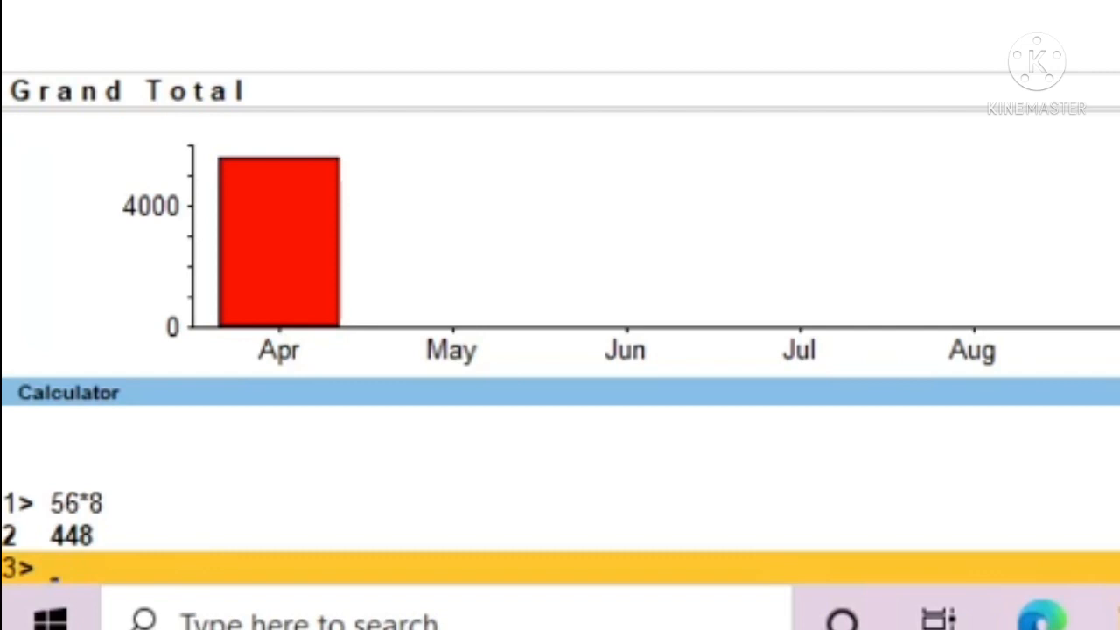
- Look up the closing balance of the OM GROUP ledger by entering om group in the calculator
text(o)
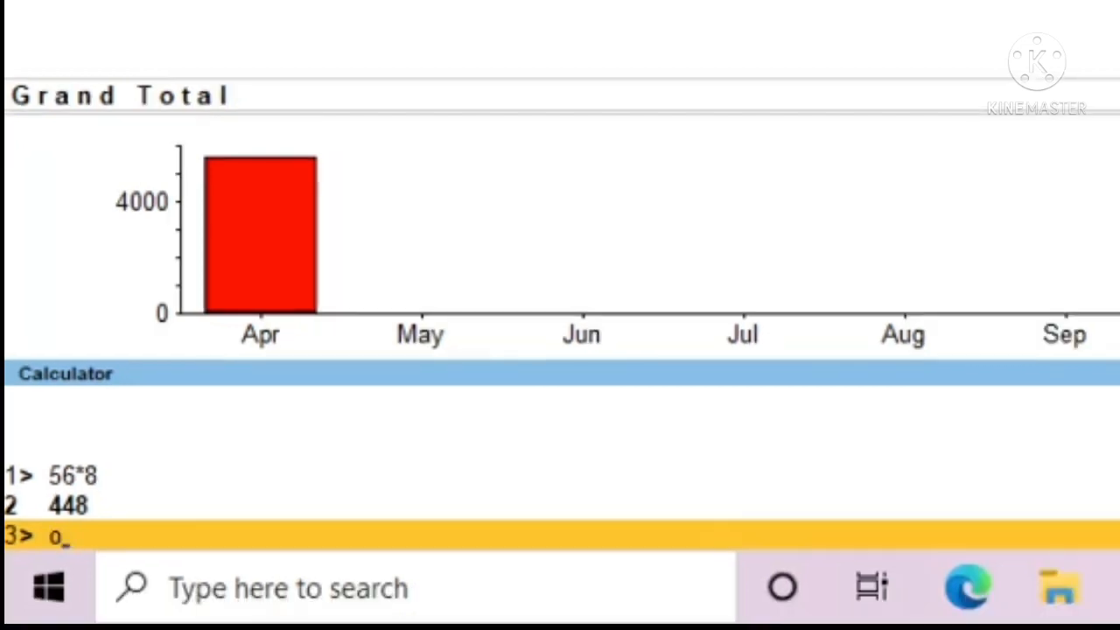
text(m gr)
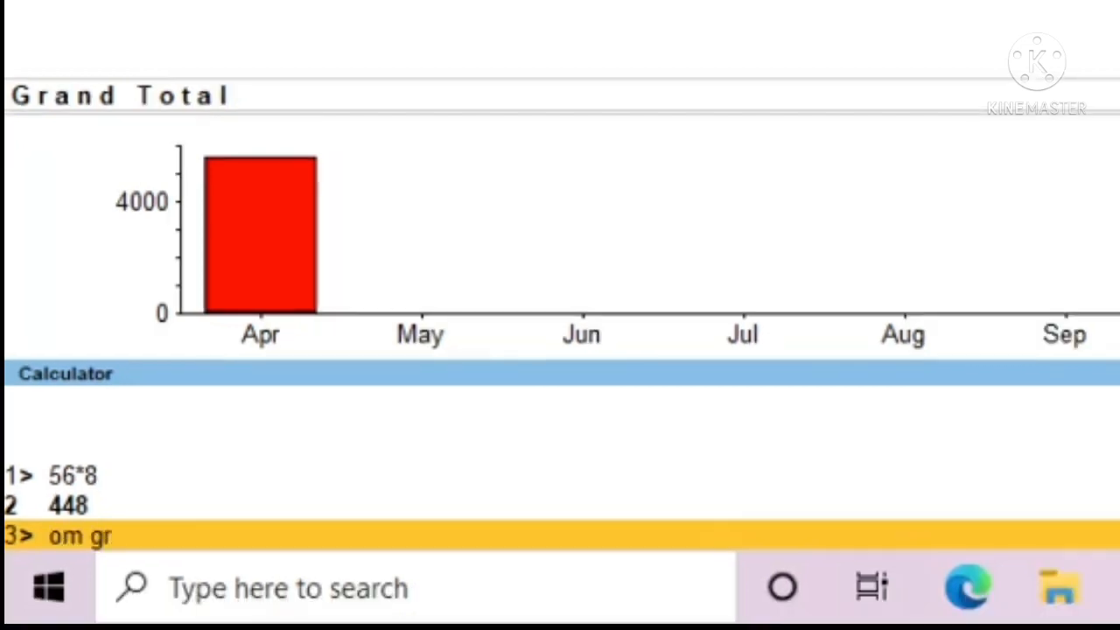
text(oup)
key(BackSpace)
text(up)
key(Return)
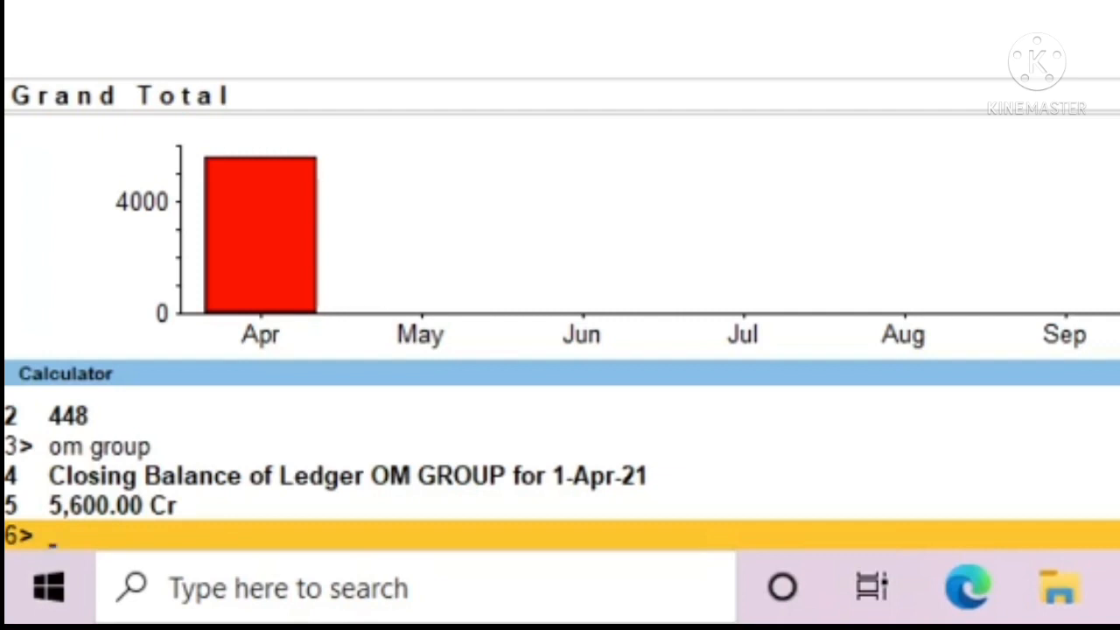
- Enter hello in the calculator and return to the Gateway of Tally
text(hello)
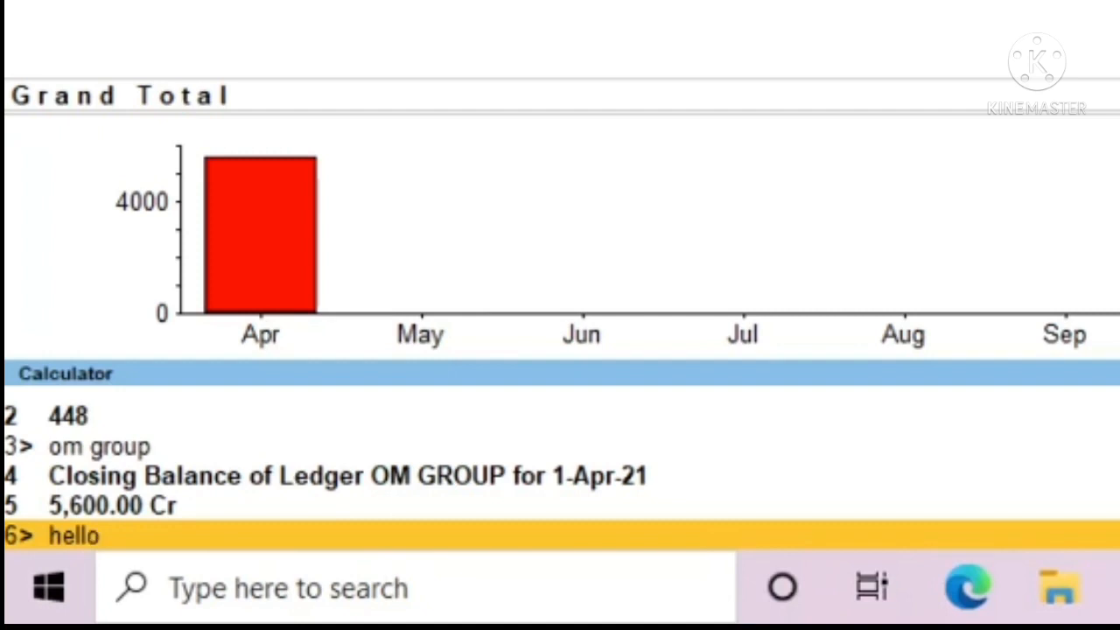
key(Return)
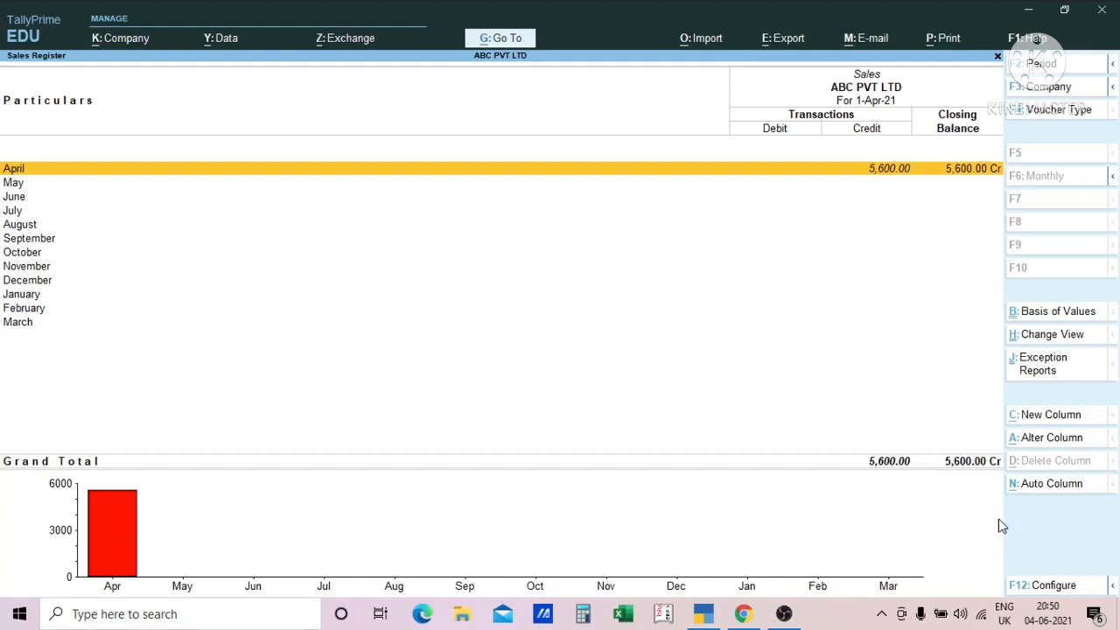
key(Escape)
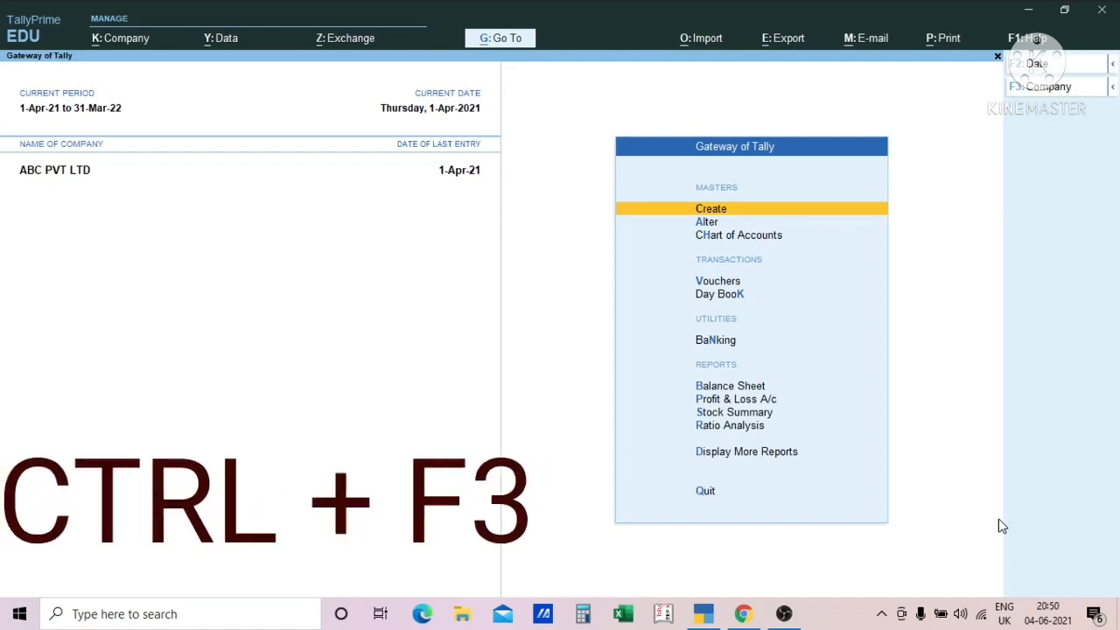
- Shut the company ABC PVT LTD
key(ctrl)
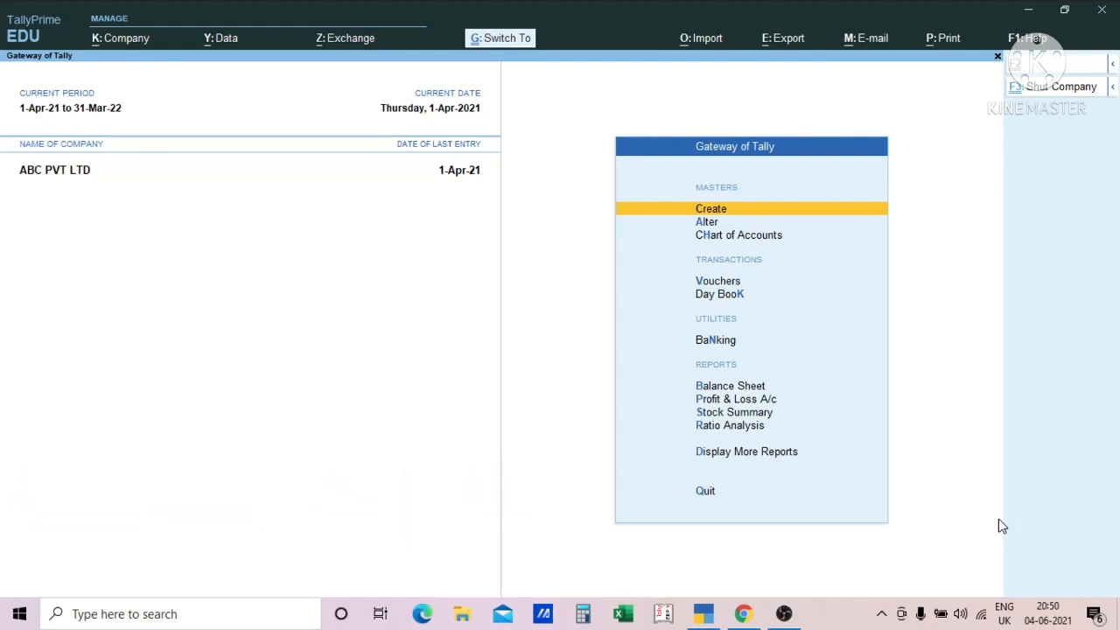
key(ctrl+F3)
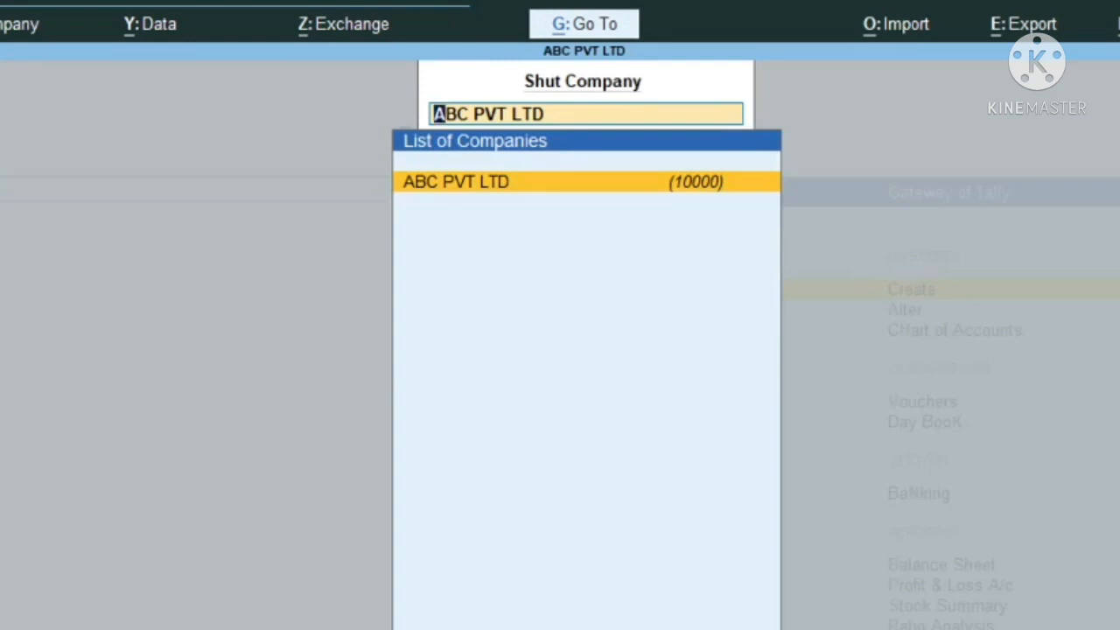
key(Return)
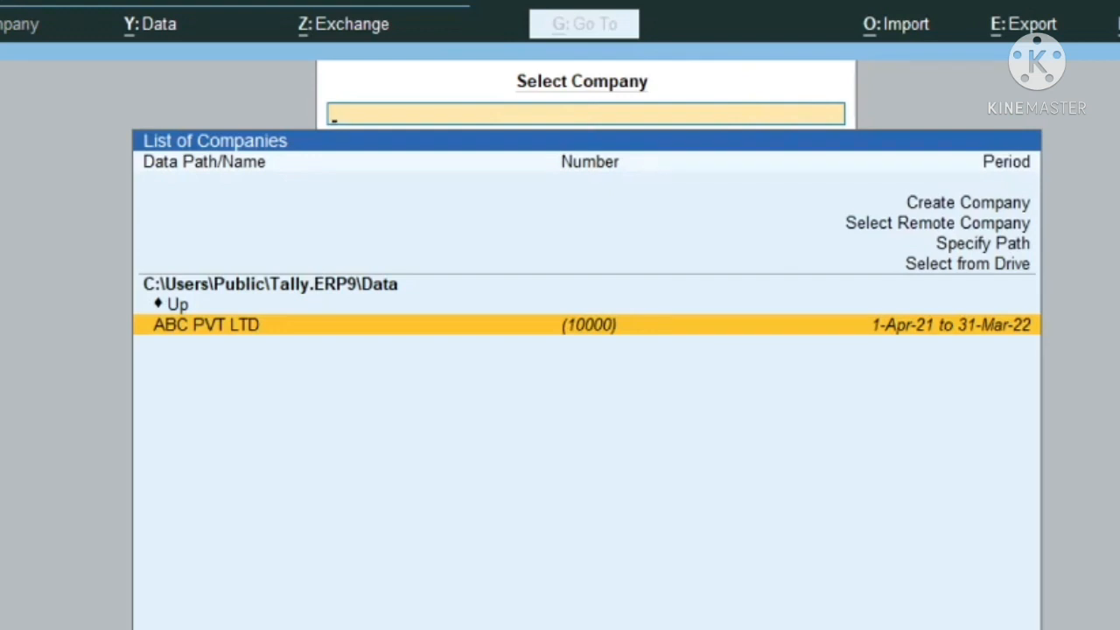
- Reopen ABC PVT LTD from the list of companies
key(Up)
key(Down)
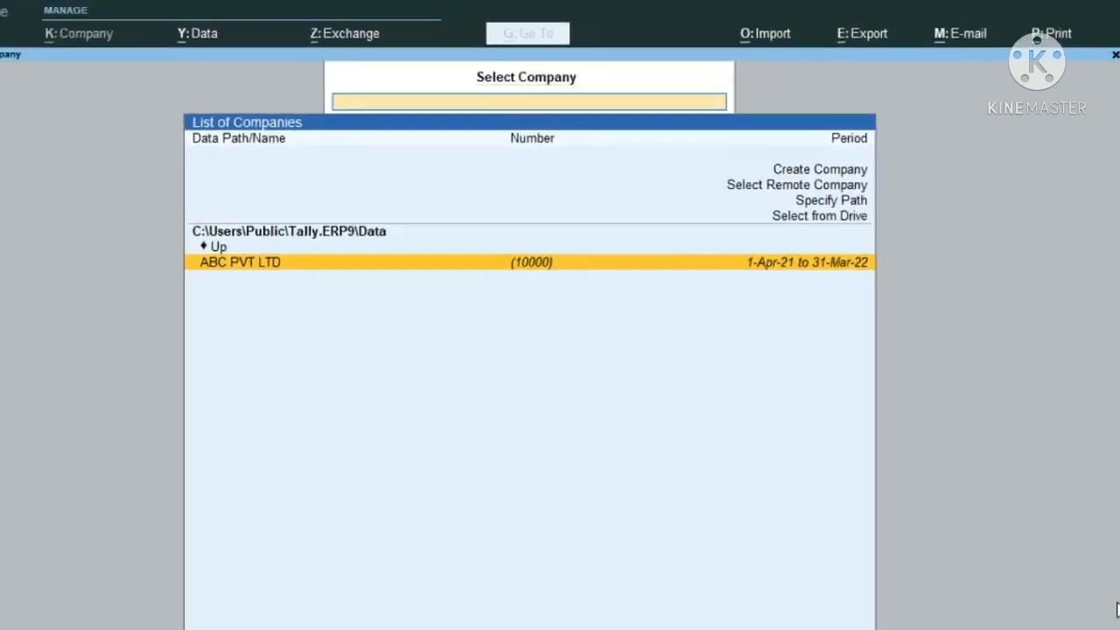
key(Return)
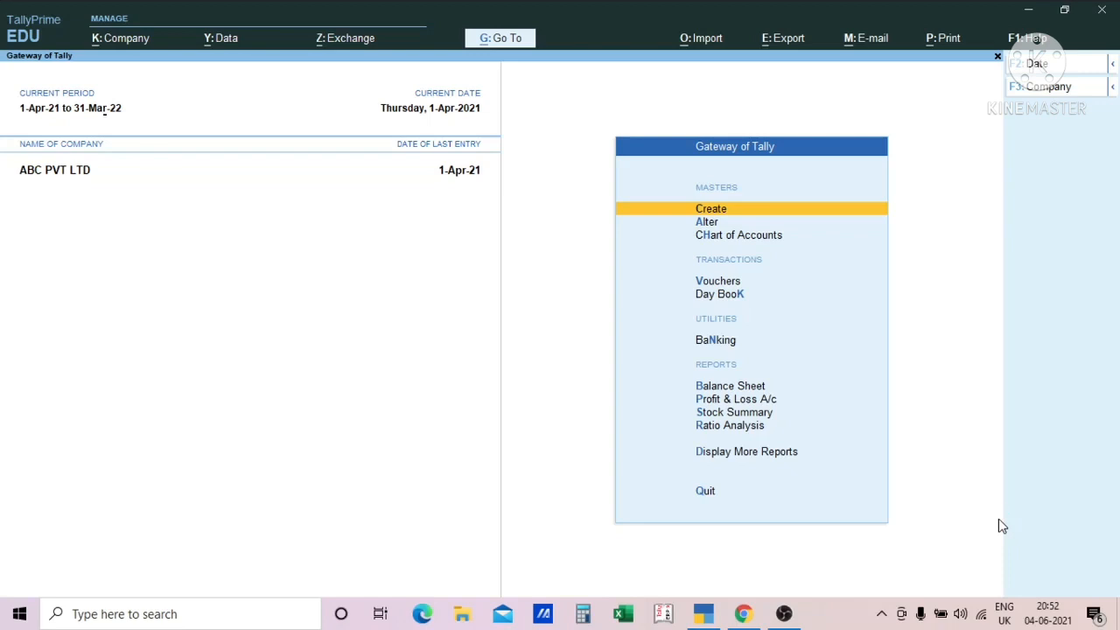
- Change the new sales voucher's mode to As Voucher, and return to the Gateway of Tally
key(v)
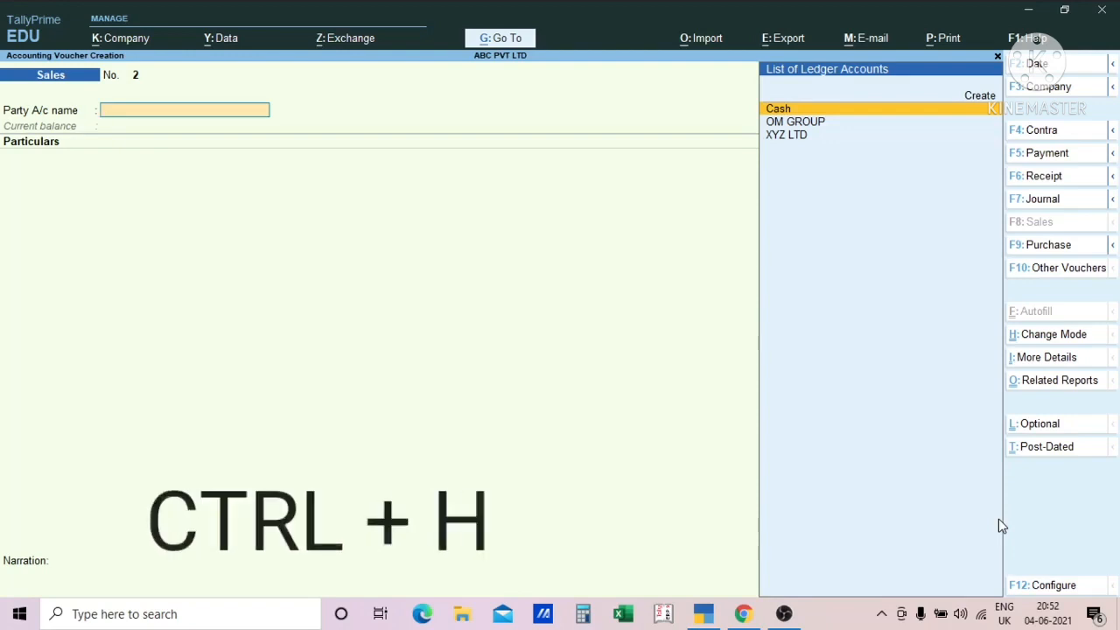
key(ctrl+h)
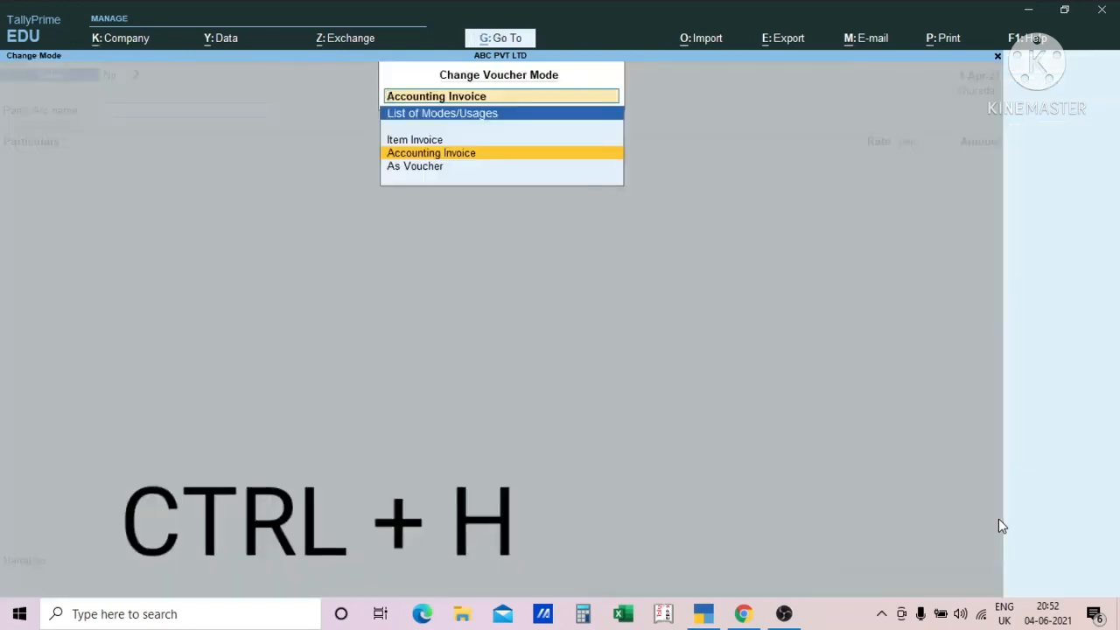
key(Up)
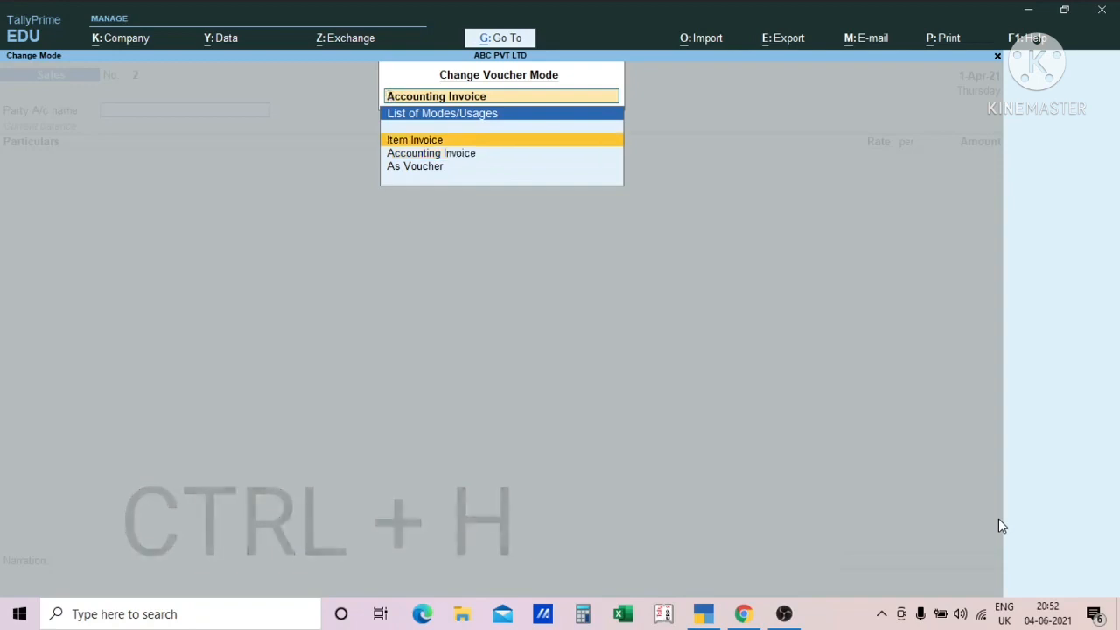
key(Down)
key(Up)
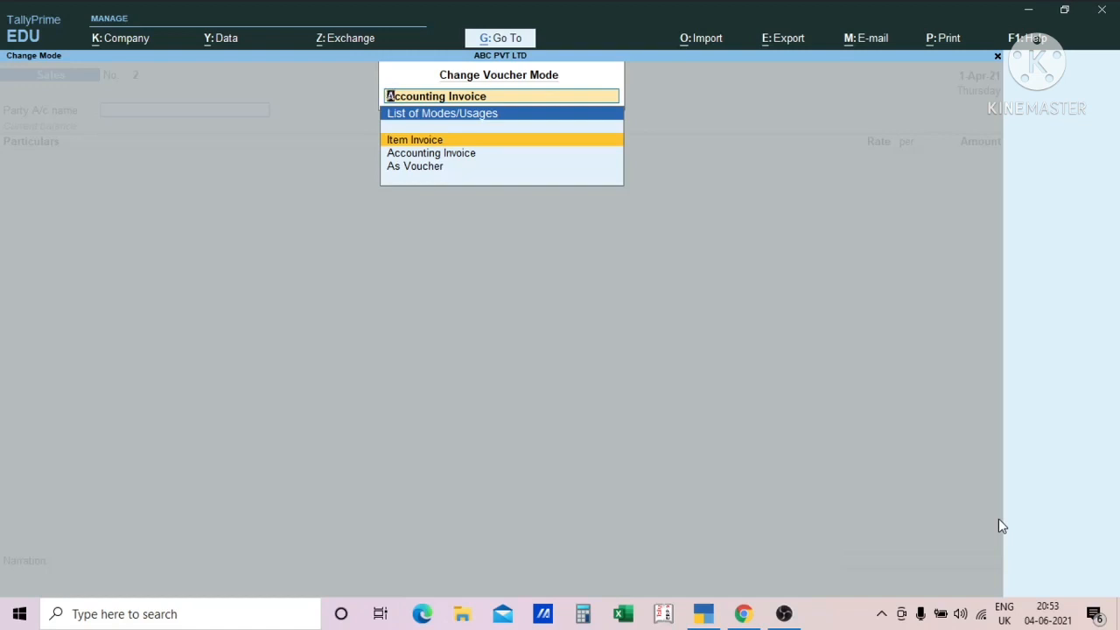
key(Down)
key(Up)
key(Down)
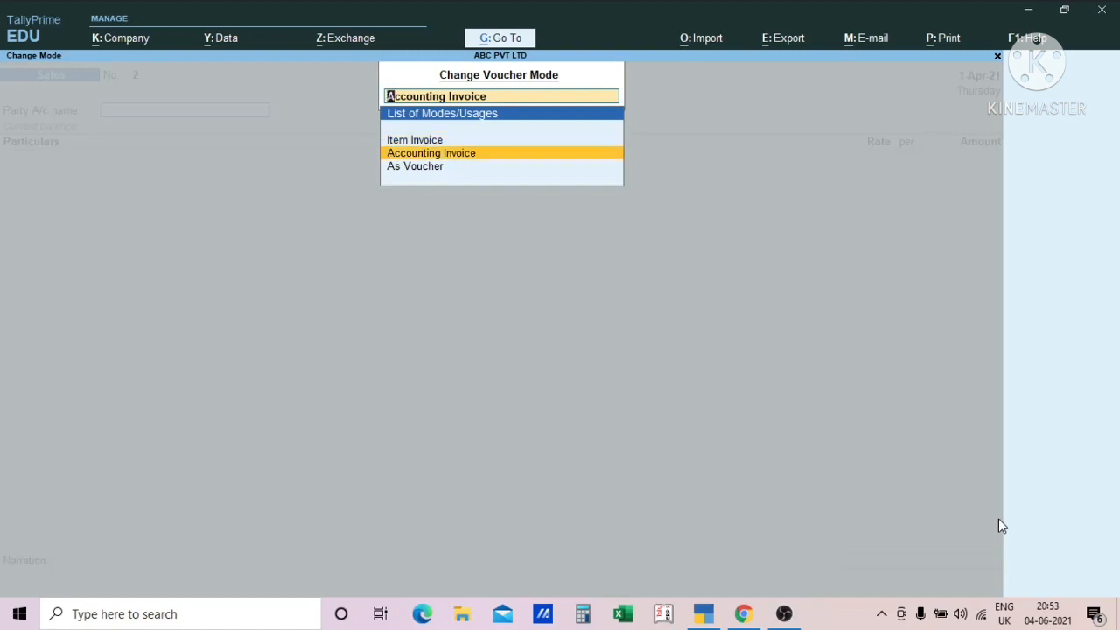
key(Down)
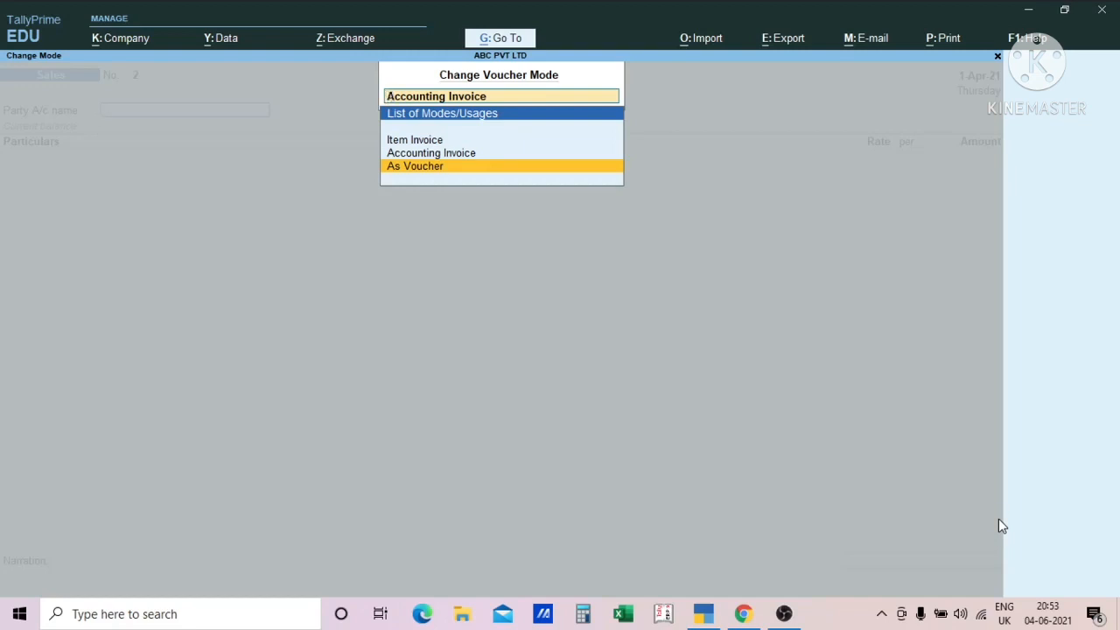
key(Return)
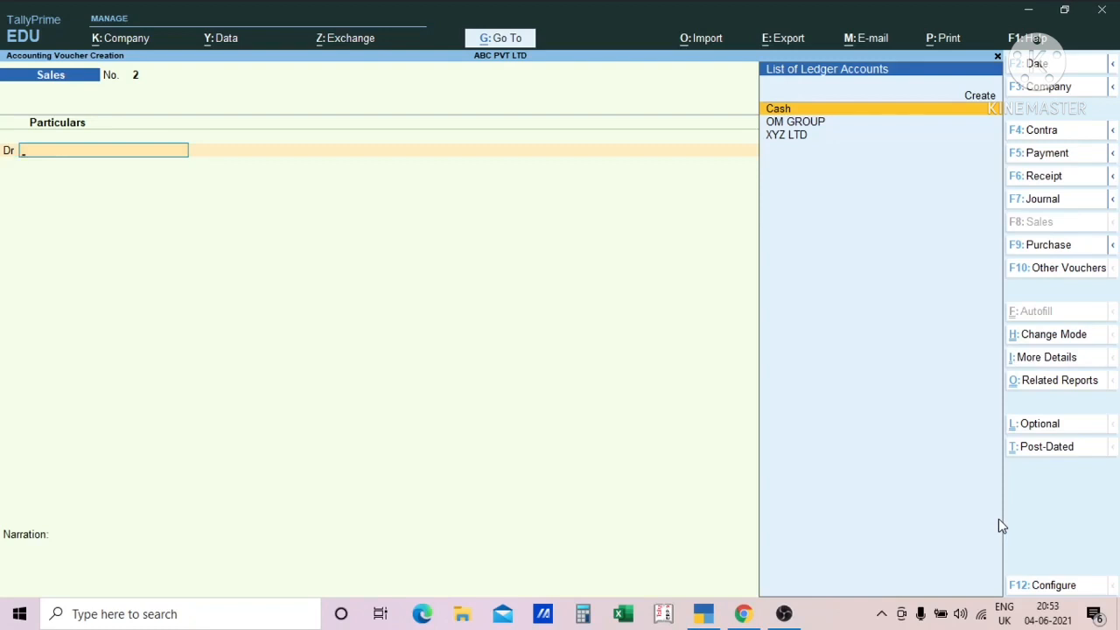
key(Escape)
key(Escape)
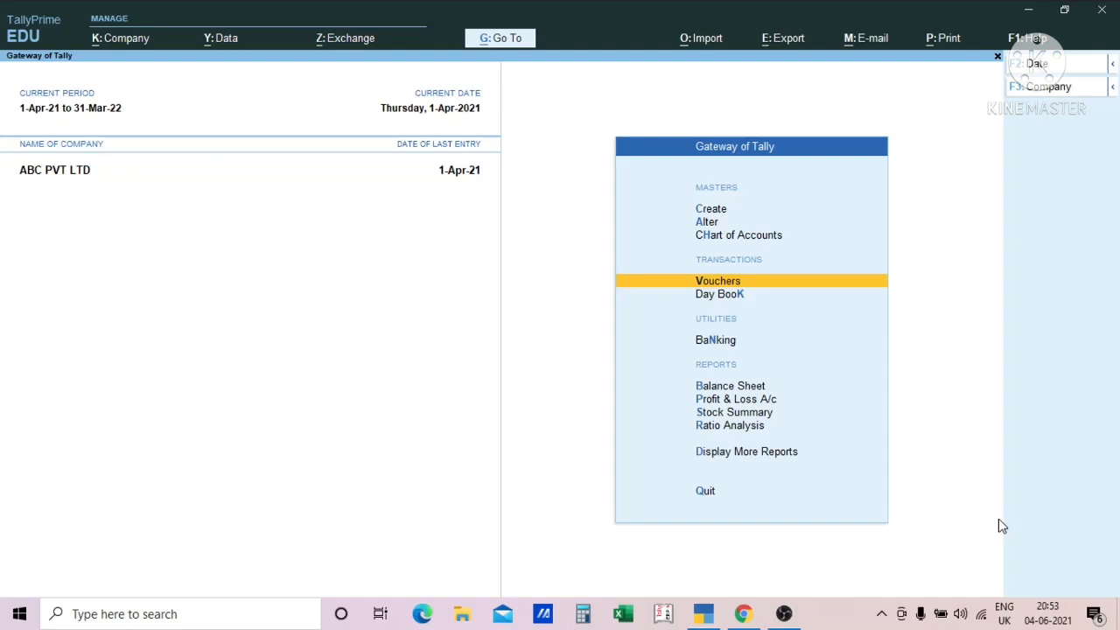
- Open the Account Books list under Display More Reports
key(Up)
key(Up)
key(Up)
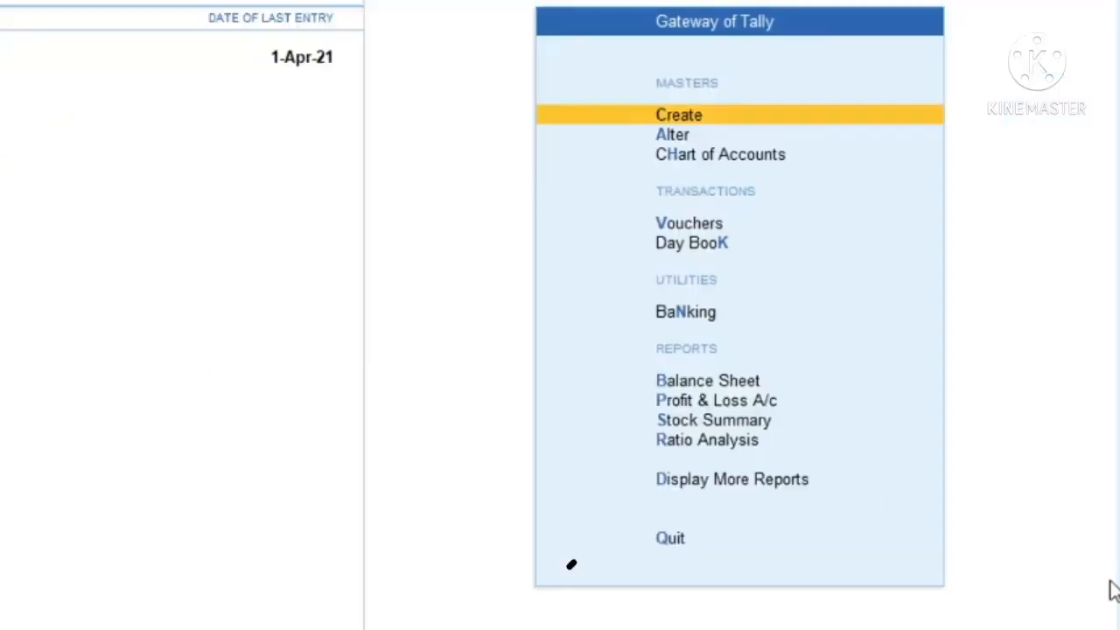
key(d)
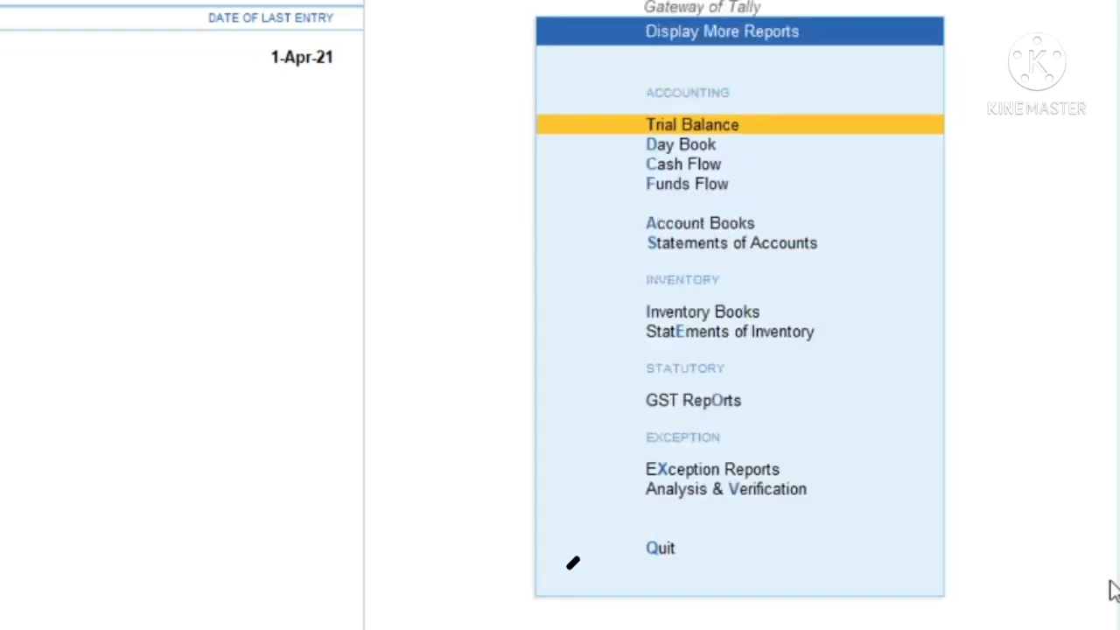
key(Down)
key(Down)
key(Down)
key(Down)
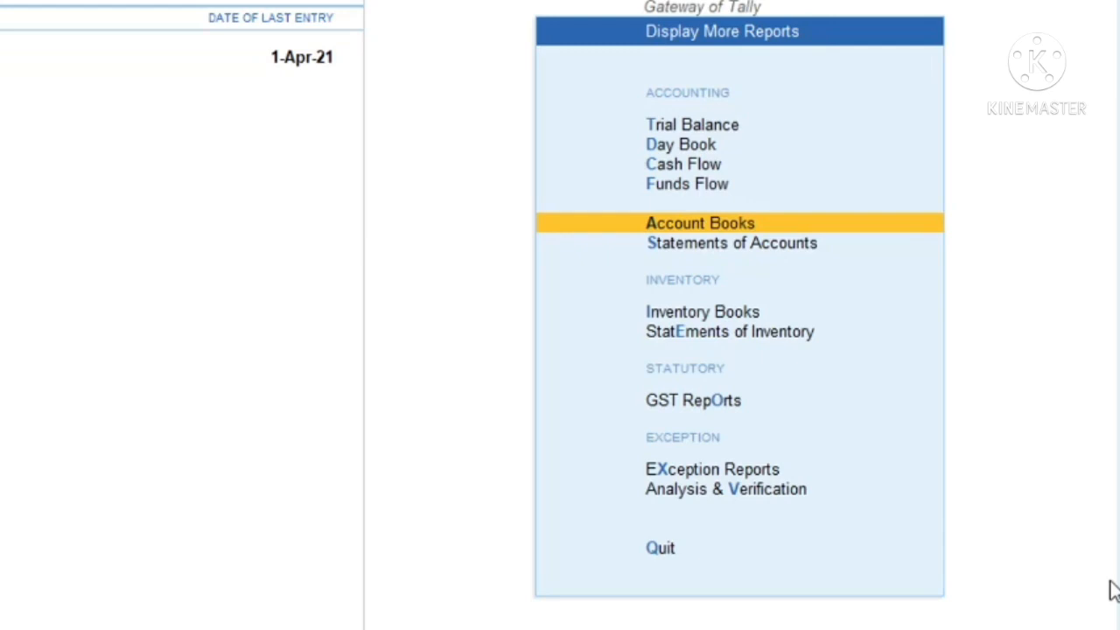
key(Return)
- Examine the summaries and registers offered under Account Books, and return to the Gateway of Tally
key(Down)
key(Up)
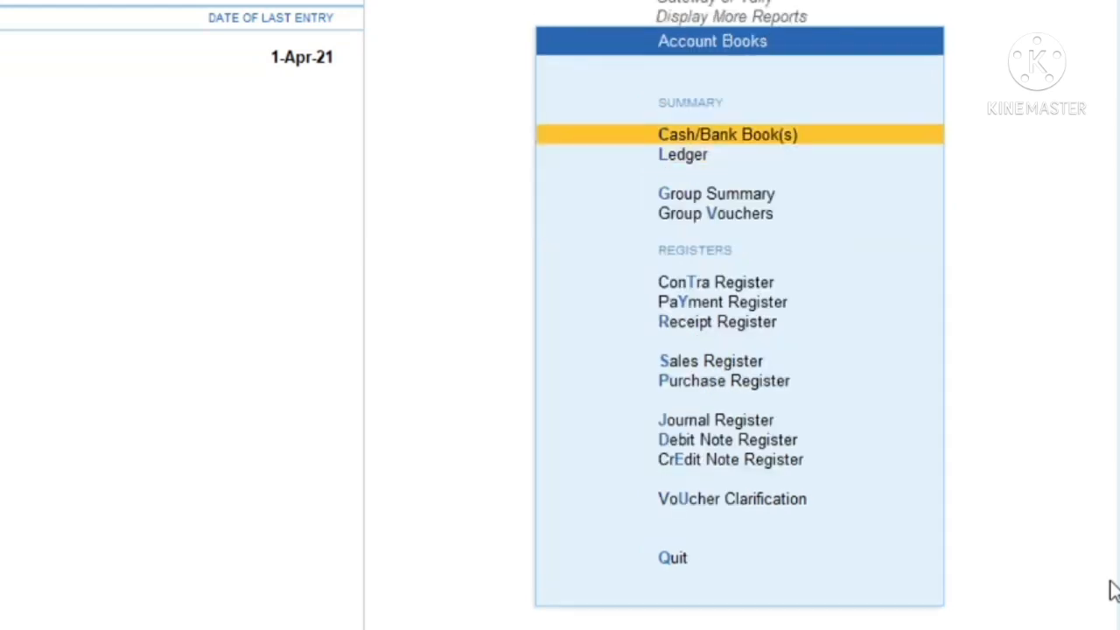
key(Down)
key(Up)
key(Down)
key(Down)
key(Down)
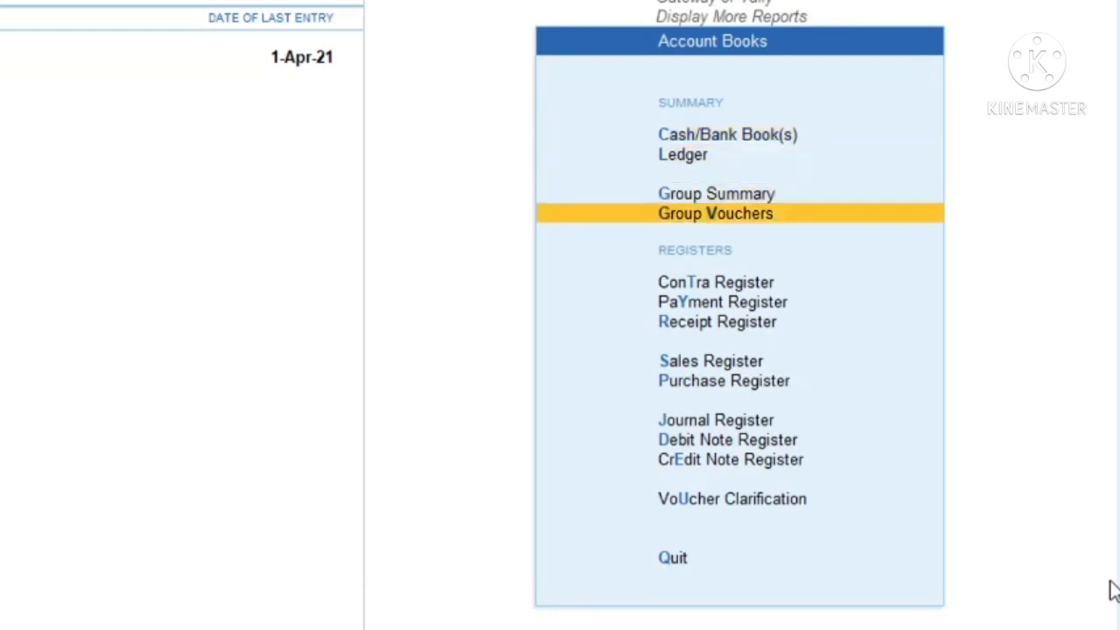
key(Up)
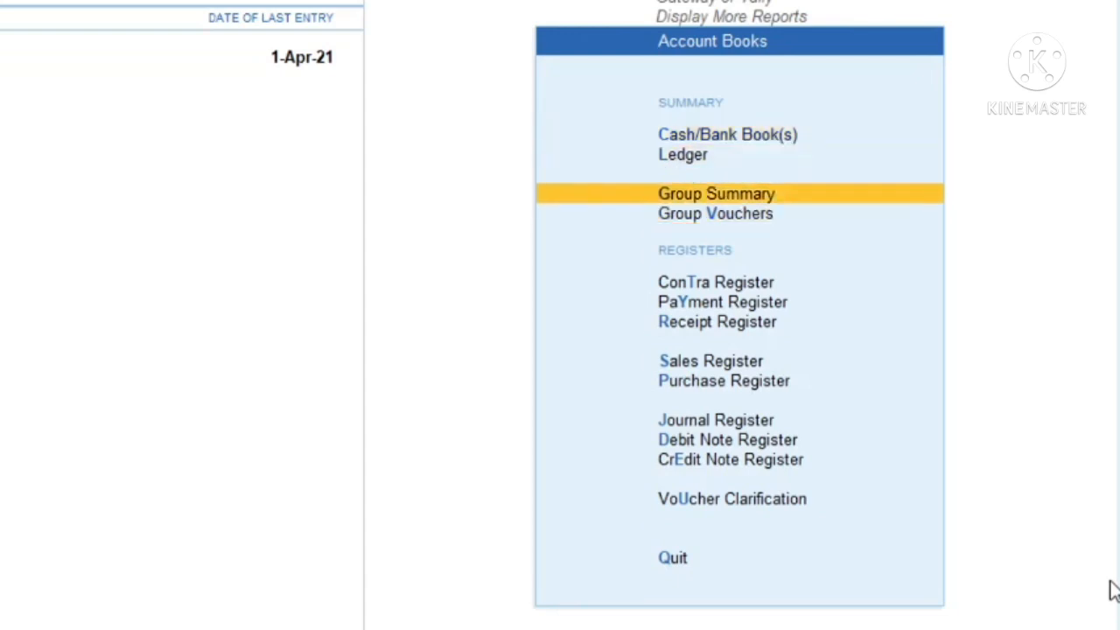
key(Down)
key(Down)
key(Down)
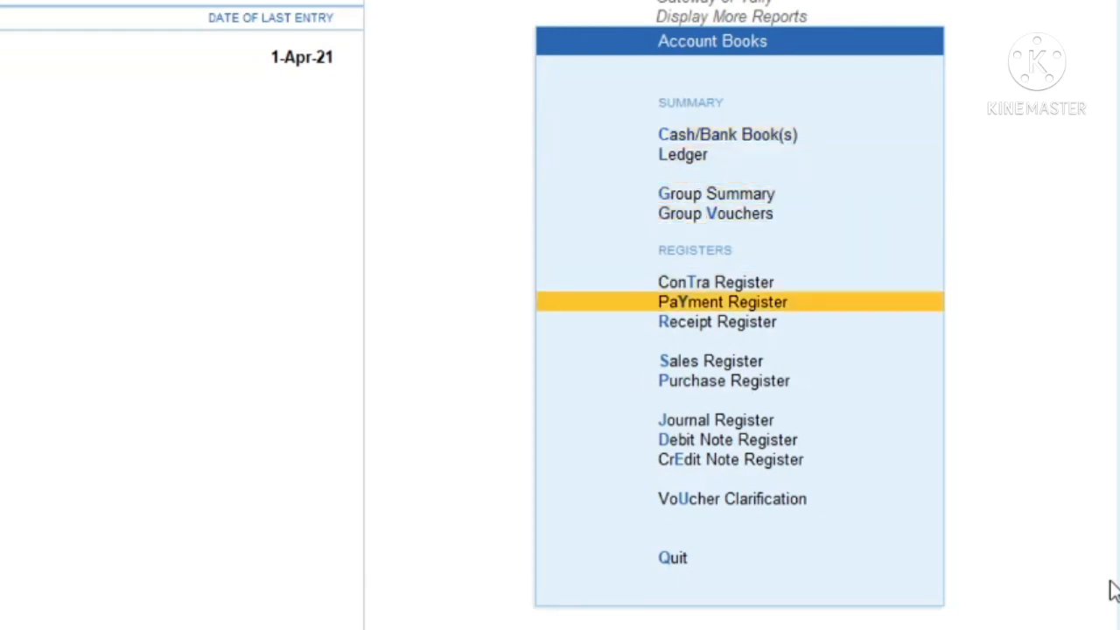
key(Up)
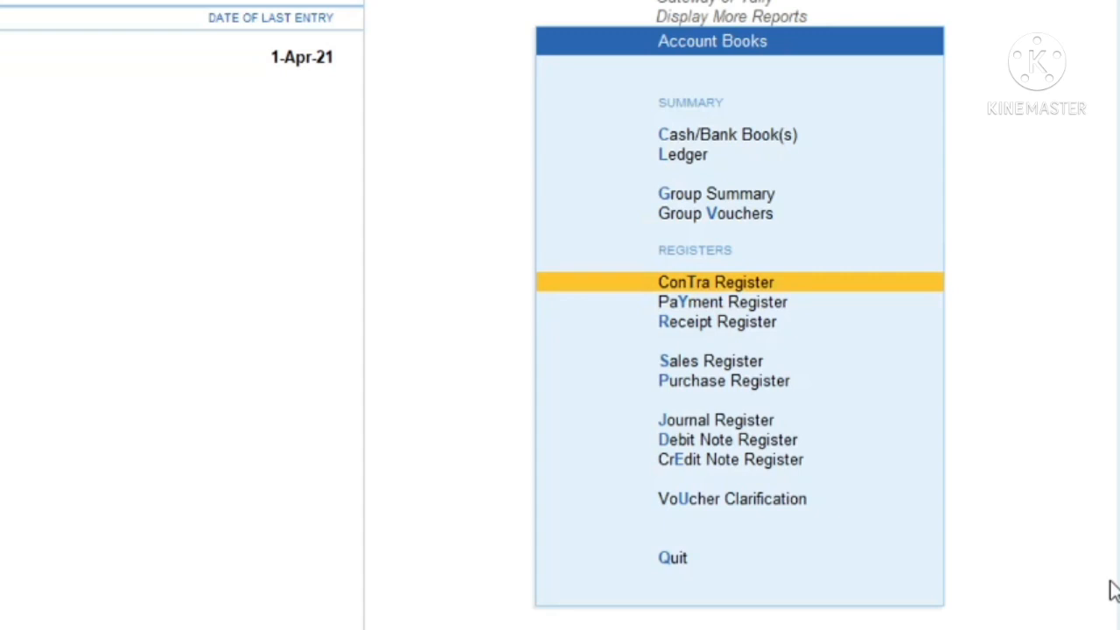
key(Down)
key(Down)
key(Down)
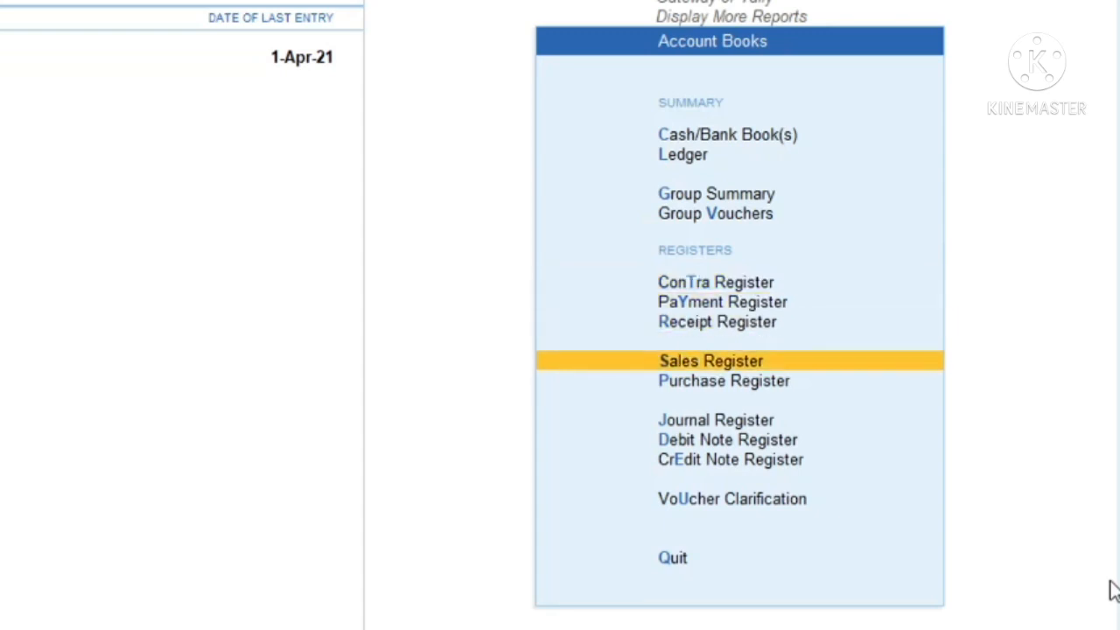
key(Down)
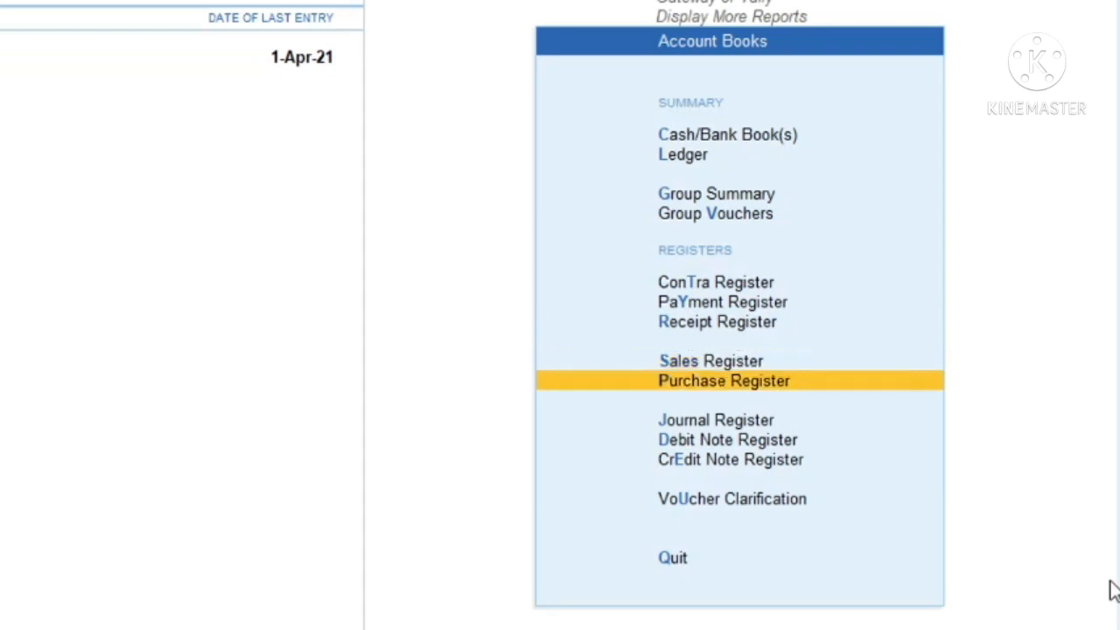
key(Down)
key(Down)
key(Up)
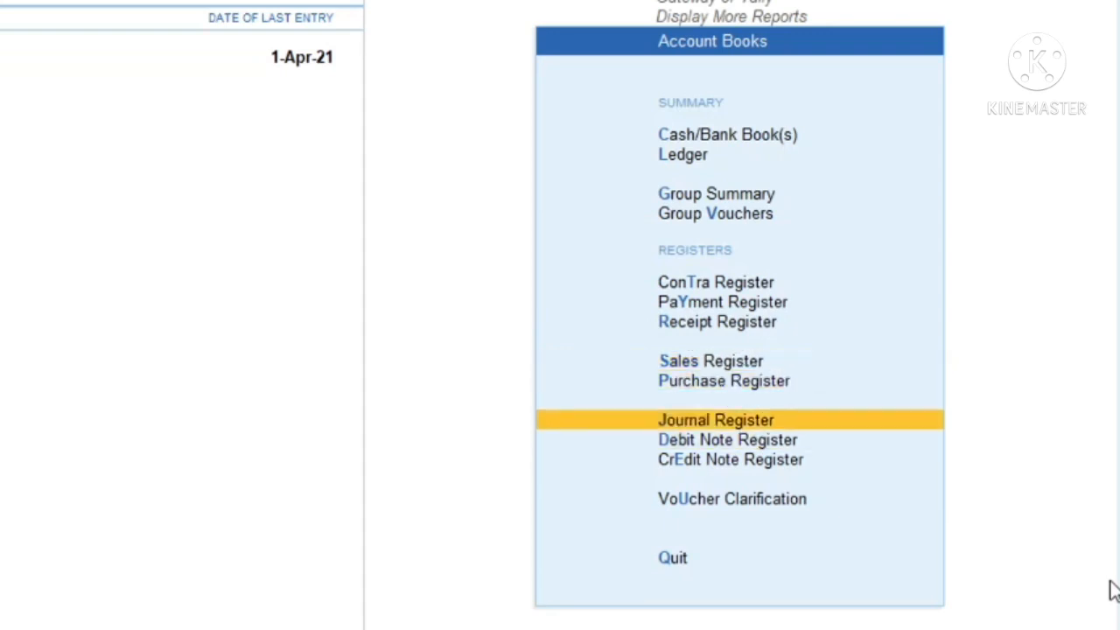
key(Down)
key(Down)
key(Down)
key(Down)
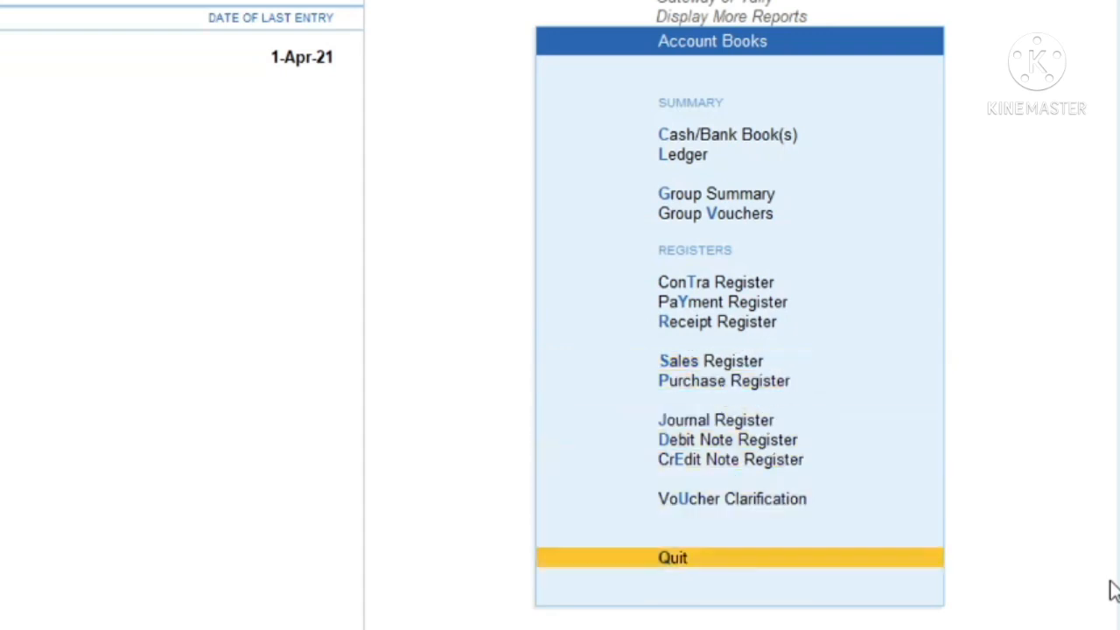
key(Up)
key(Up)
key(Up)
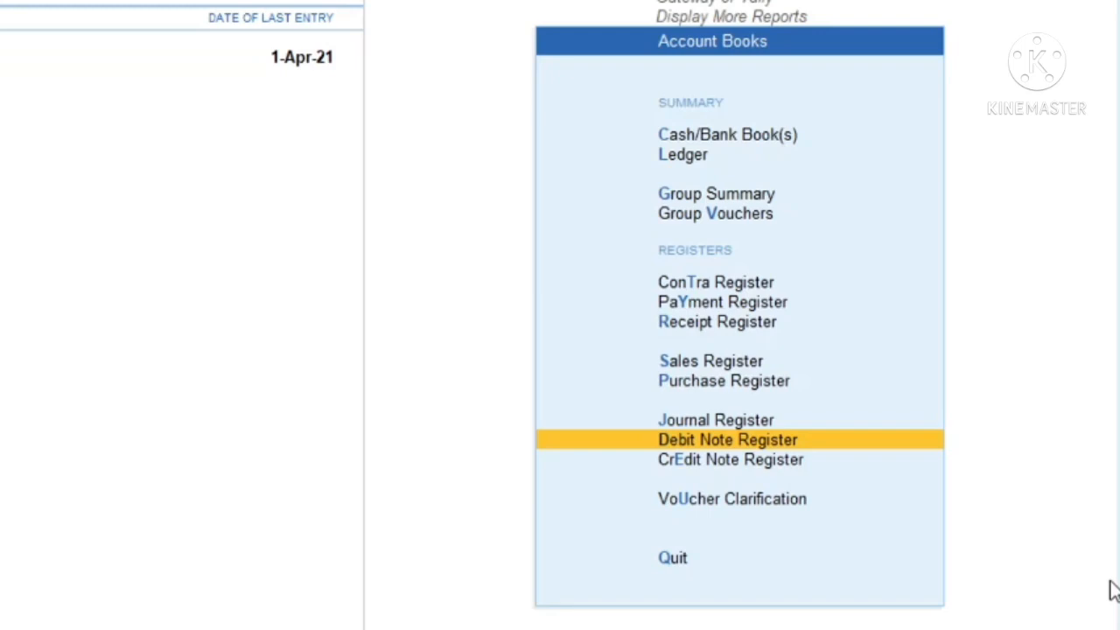
key(Escape)
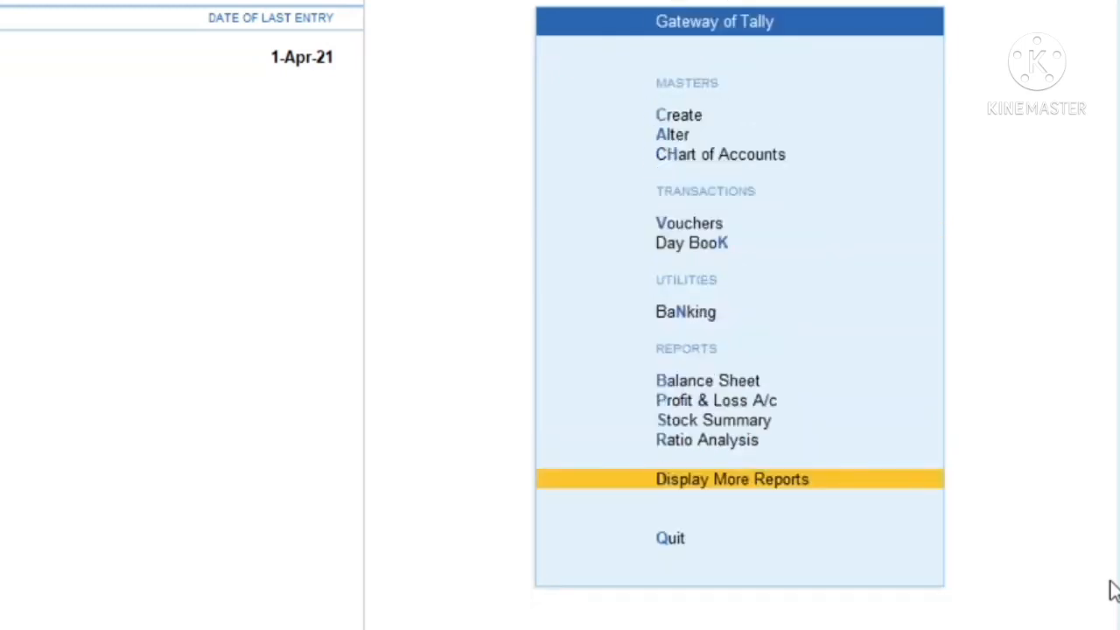
key(Escape)
key(n)
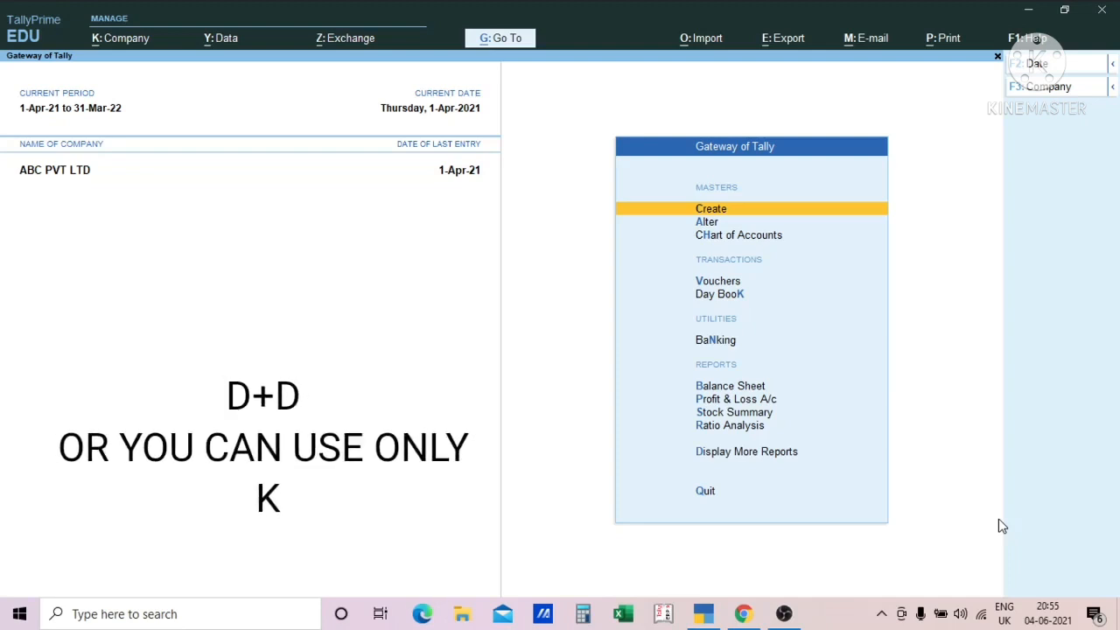
- View the Day Book through Display More Reports, and return to the Gateway of Tally
key(d)
key(d)
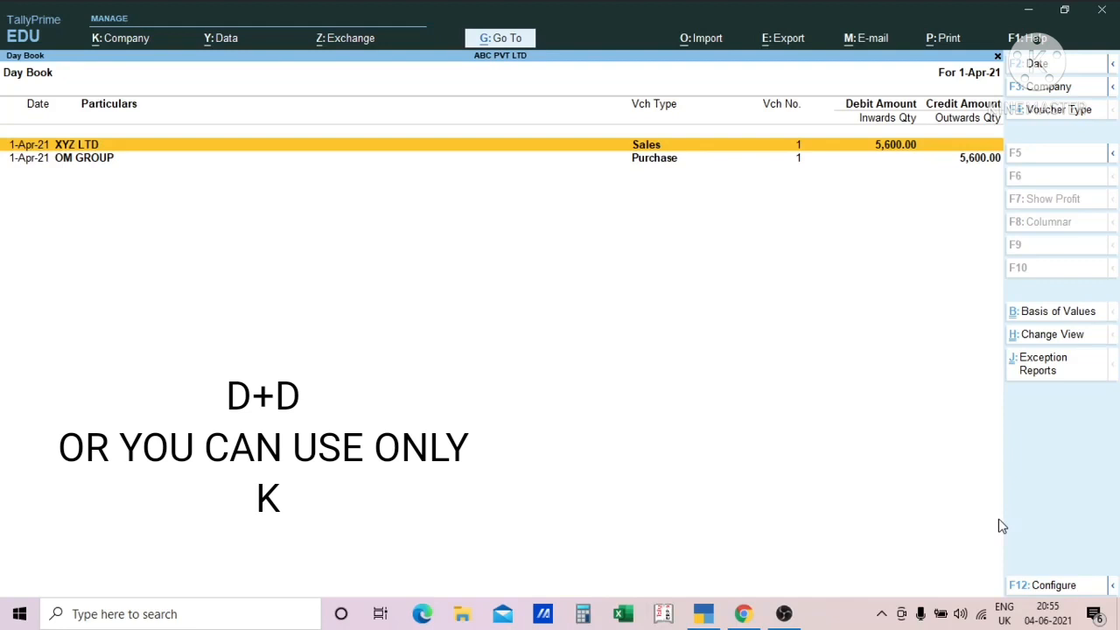
key(Escape)
key(Escape)
key(Escape)
key(Escape)
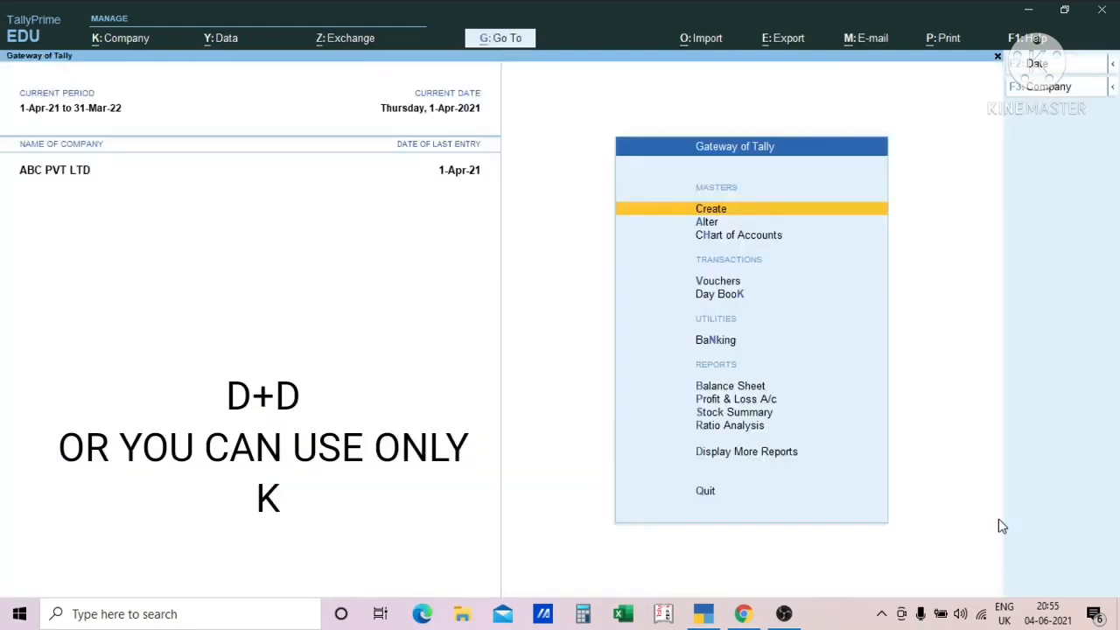
- View the Day Book directly from the Gateway of Tally, and close it again
key(k)
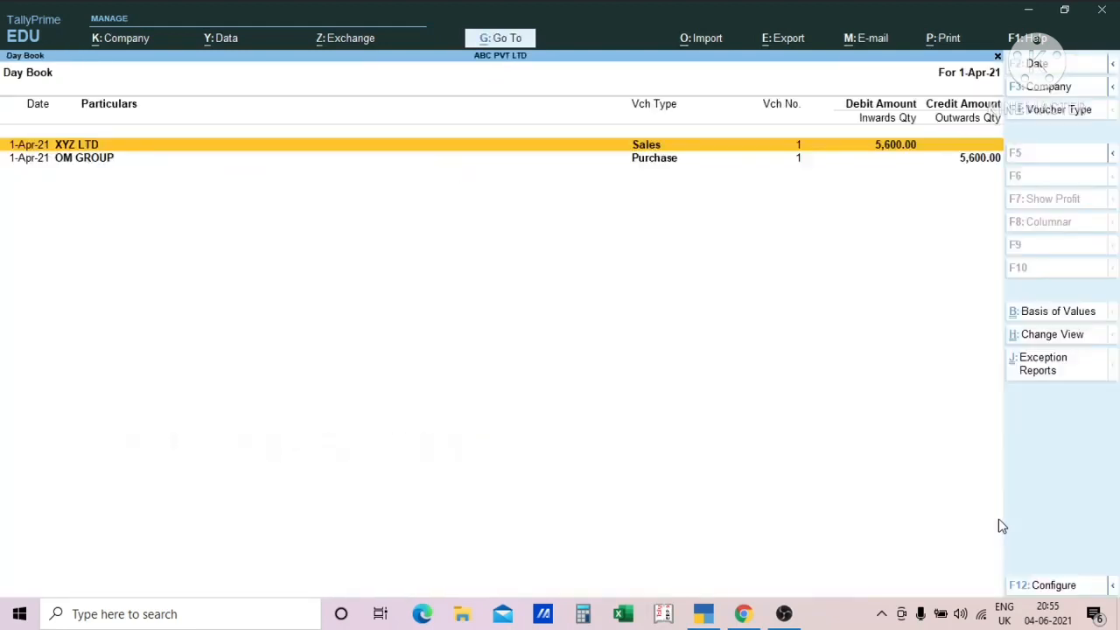
key(Escape)
key(Escape)
key(Escape)
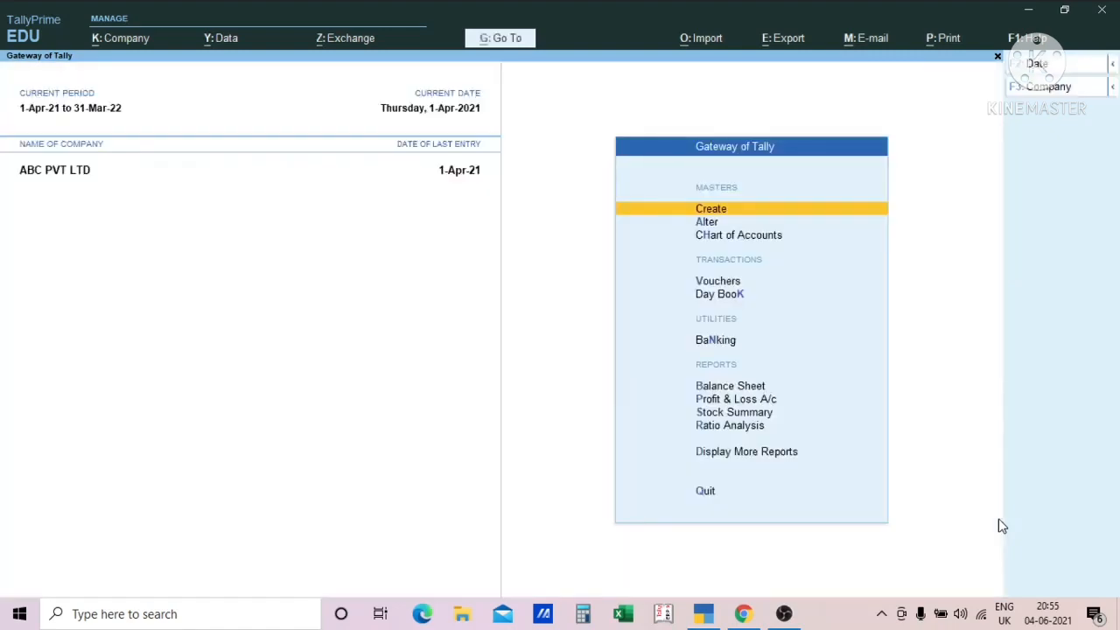
- Open the list of April sales vouchers from the Sales Register in Account Books
key(d)
key(a)
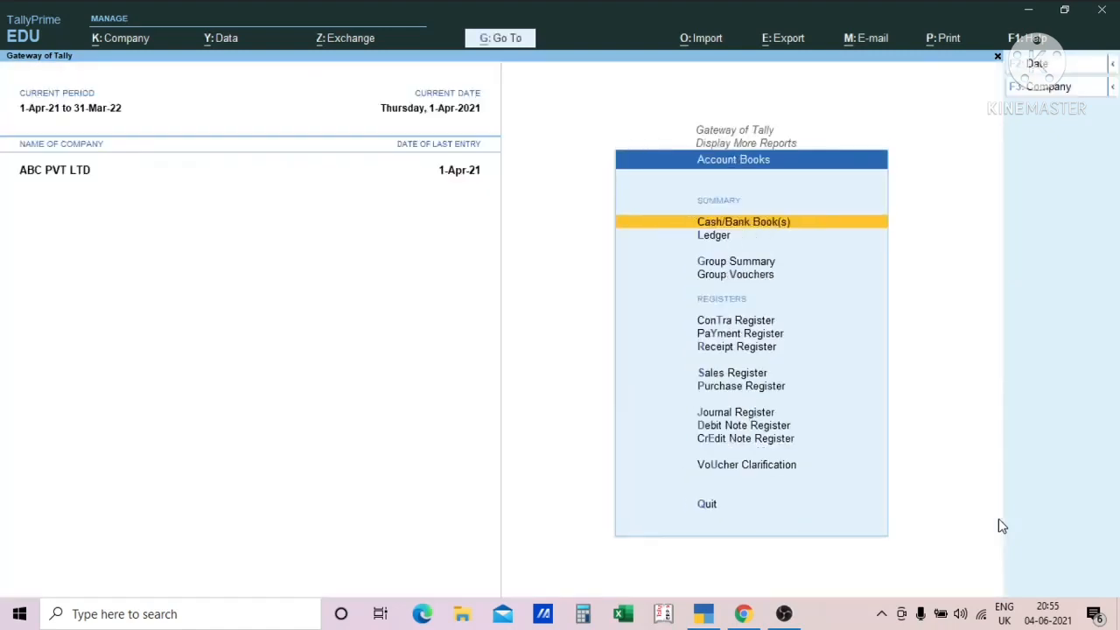
key(s)
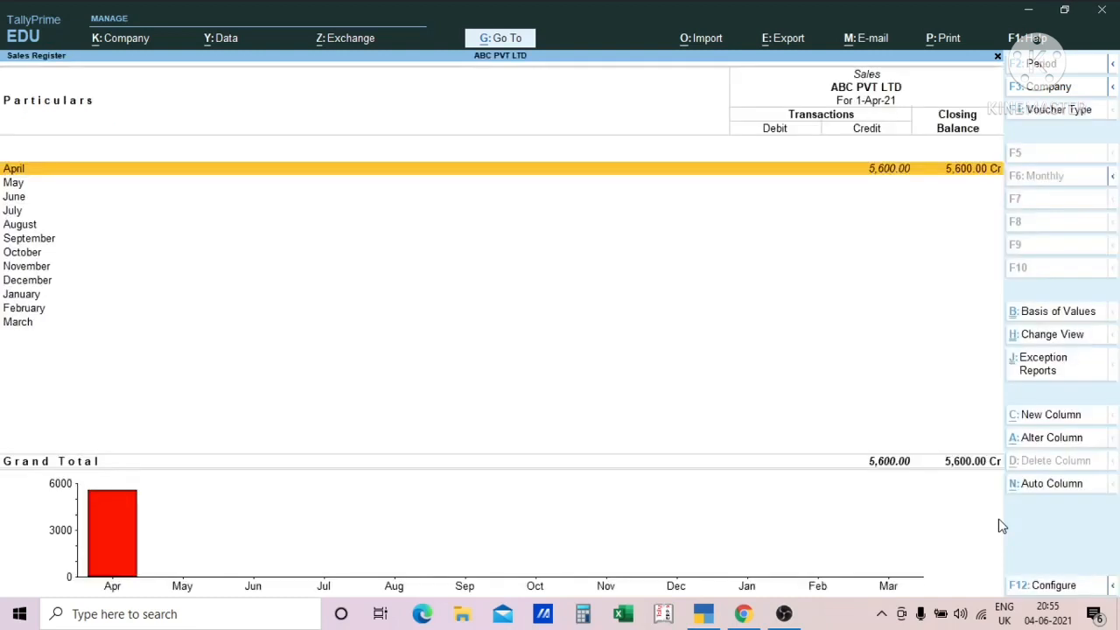
key(Return)
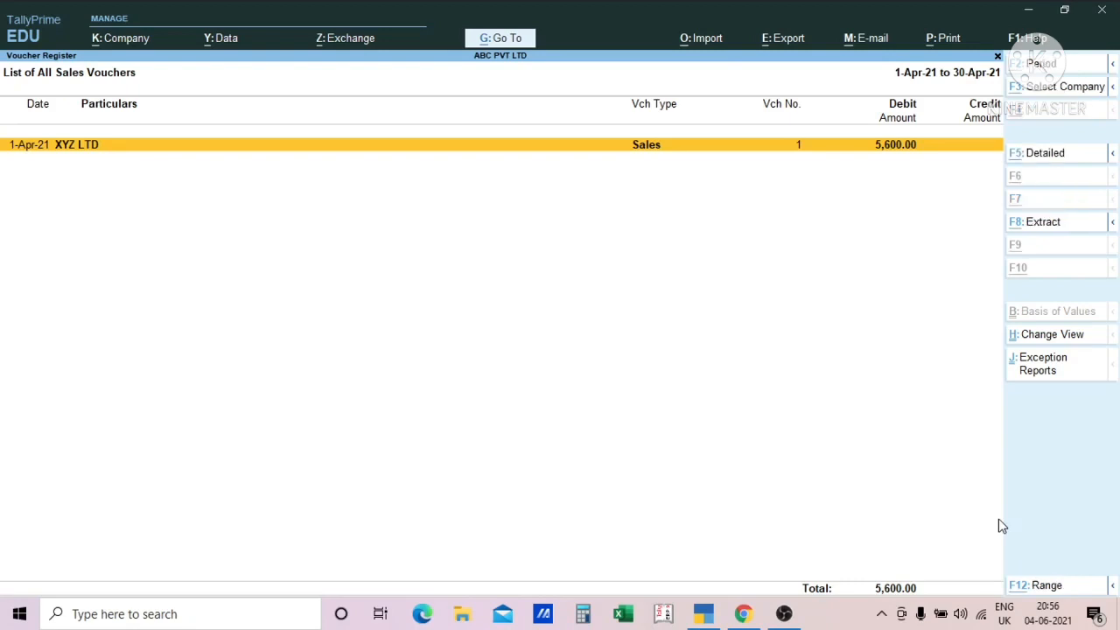
- Add a sales voucher from the voucher register with Cash as the party and SALES ACCOUNT as the sales ledger
key(alt+a)
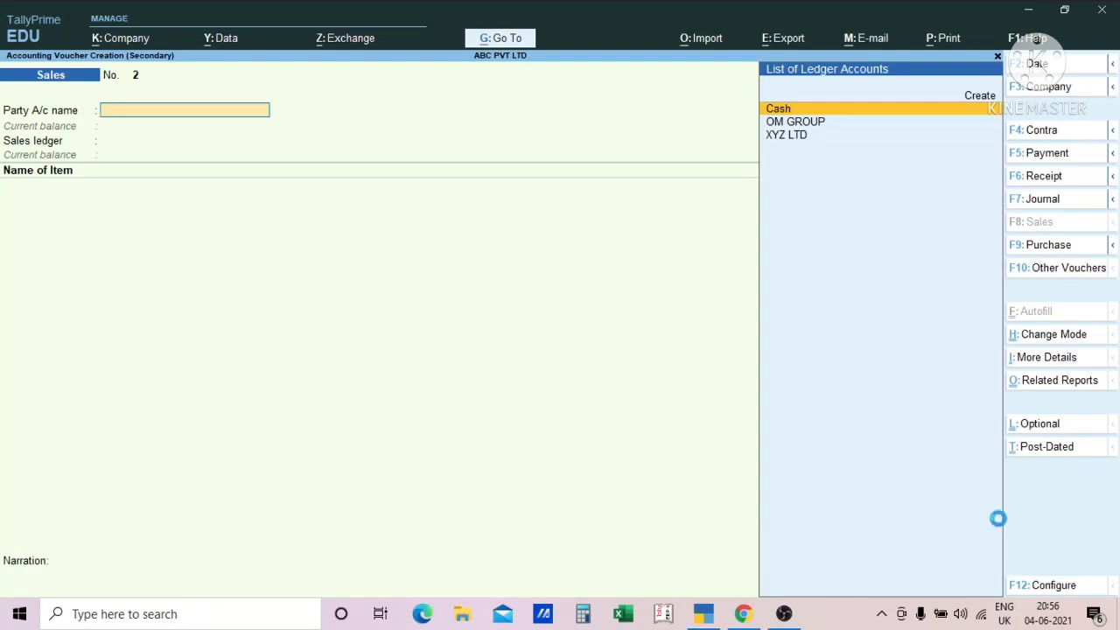
key(Return)
key(Return)
key(Return)
key(ctrl+a)
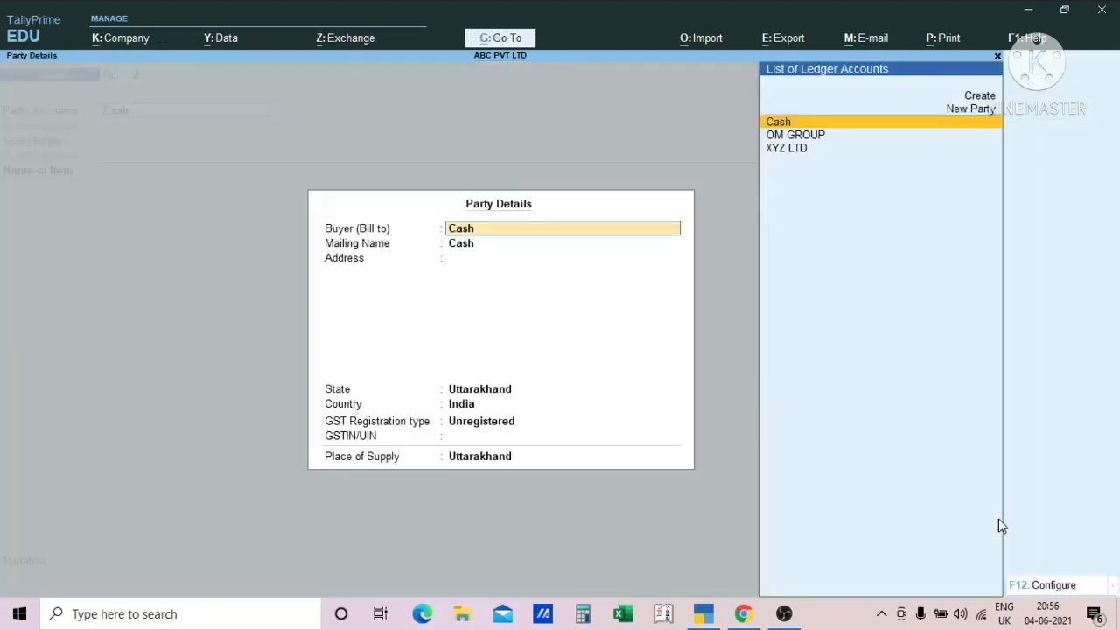
key(Return)
key(ctrl+a)
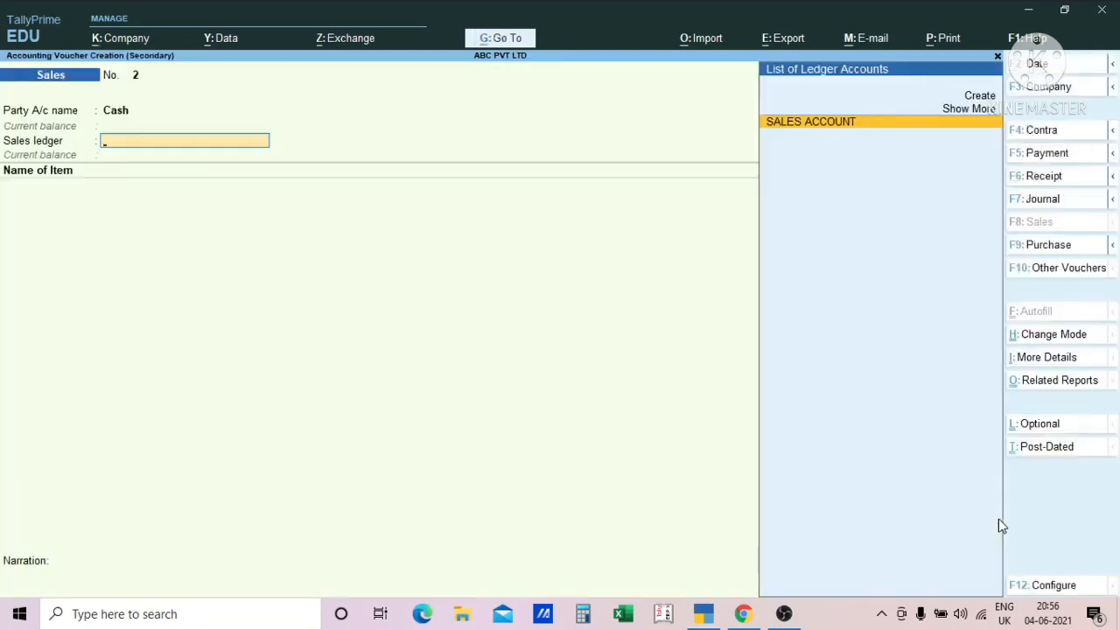
key(Return)
- Abandon the new Cash sales voucher without saving it and return to the list of sales vouchers
text(a)
key(Return)
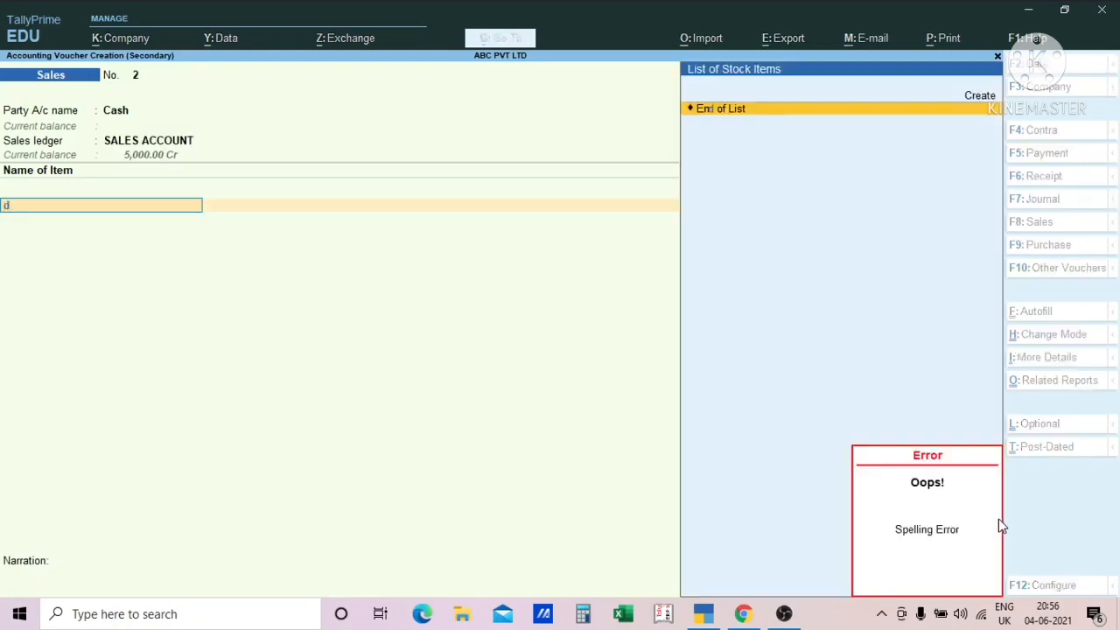
key(Escape)
key(BackSpace)
key(Escape)
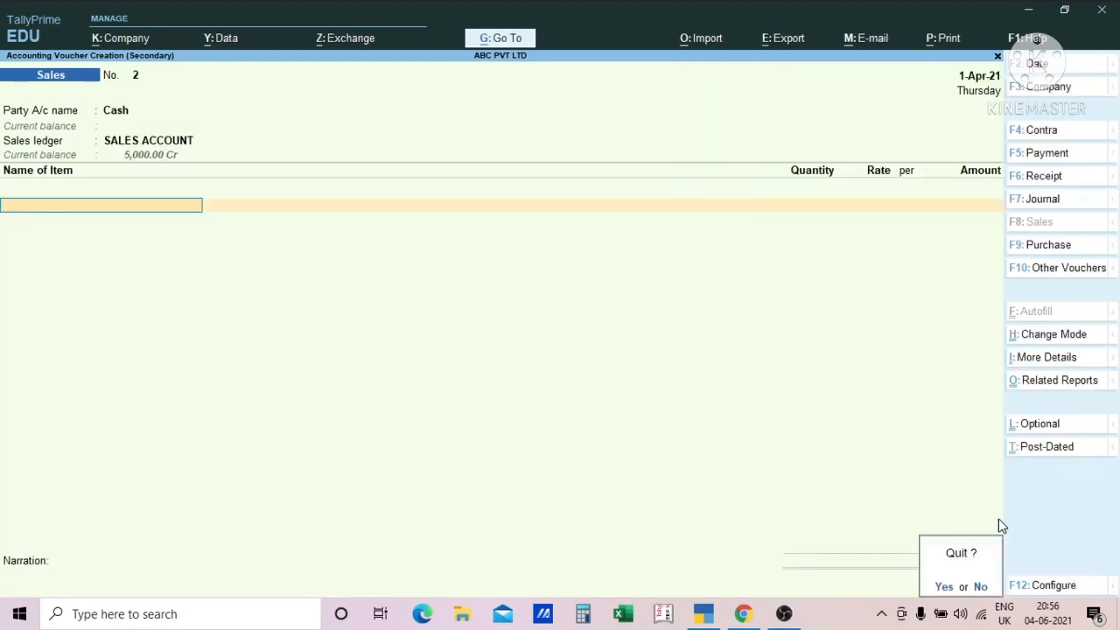
key(y)
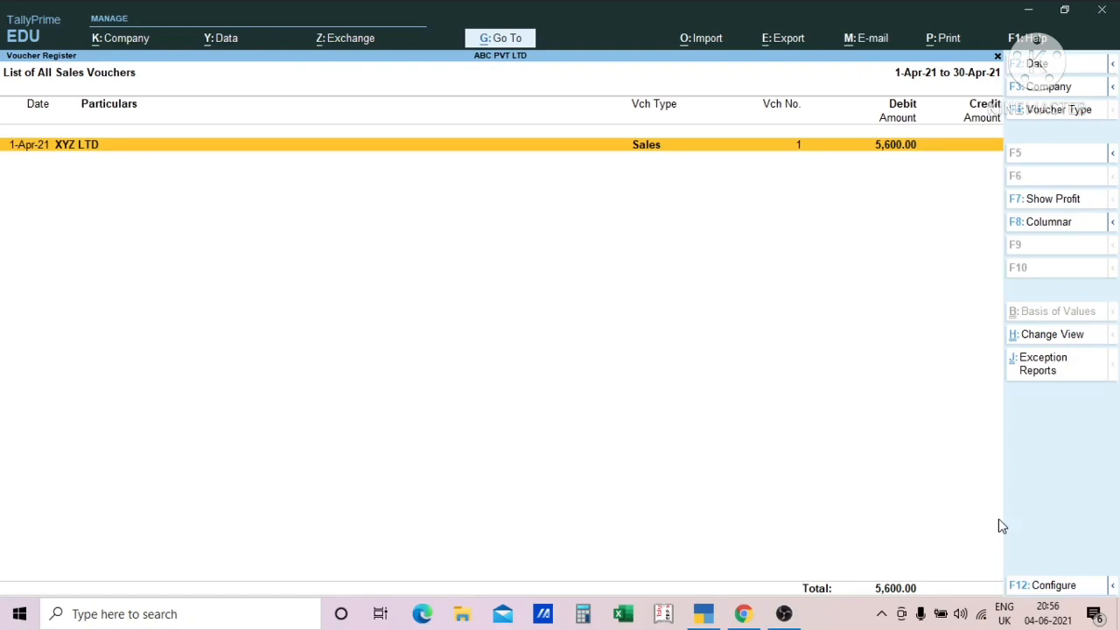
- Duplicate the XYZ LTD sales voucher no. 1, keeping its dispatch details, party details and sales ledger
key(alt+2)
key(alt+2)
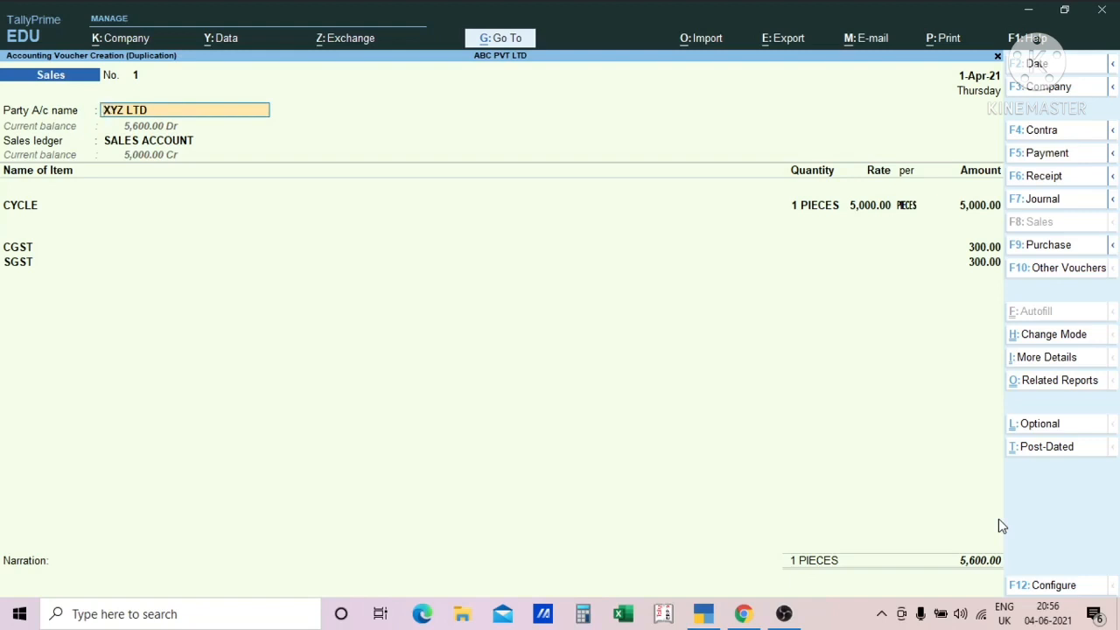
key(Return)
key(Return)
key(Return)
key(Return)
key(Return)
key(Return)
key(Return)
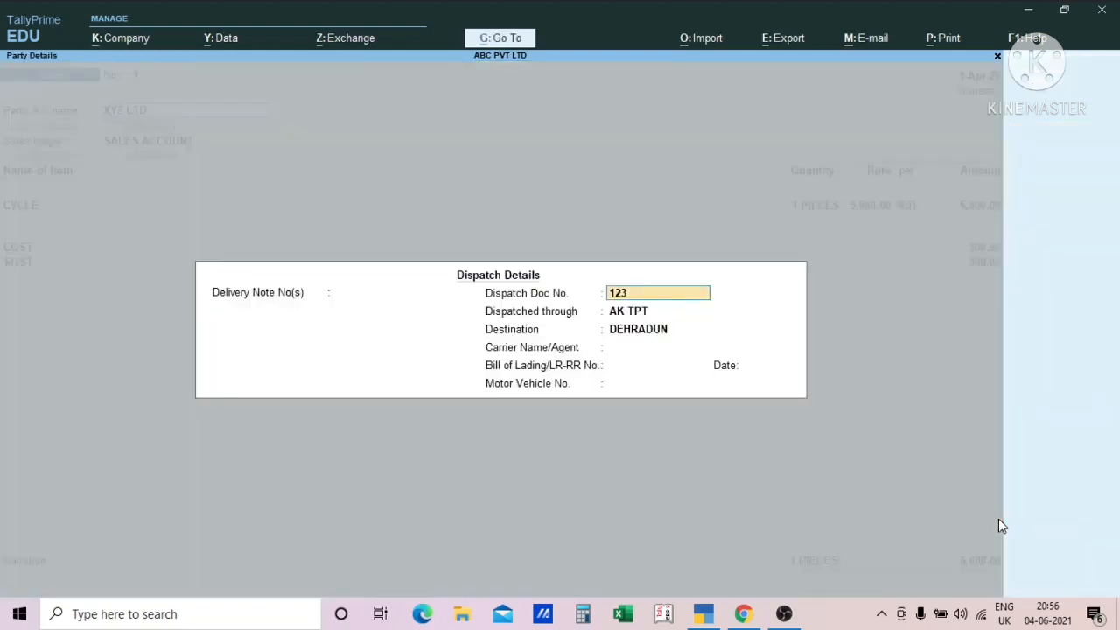
key(Return)
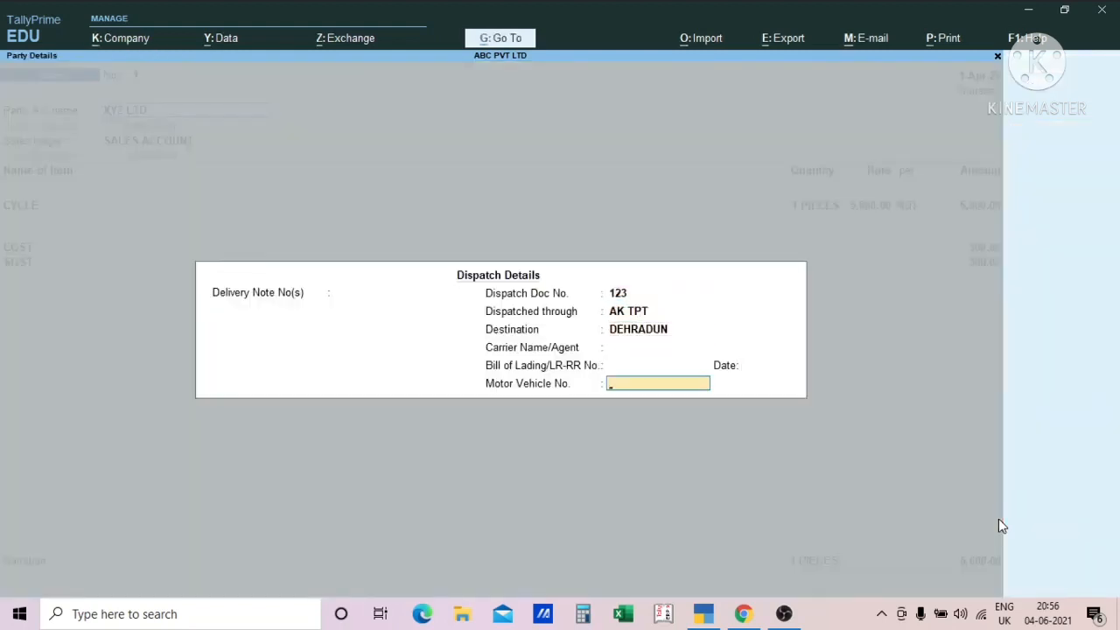
key(Return)
key(Return)
key(Return)
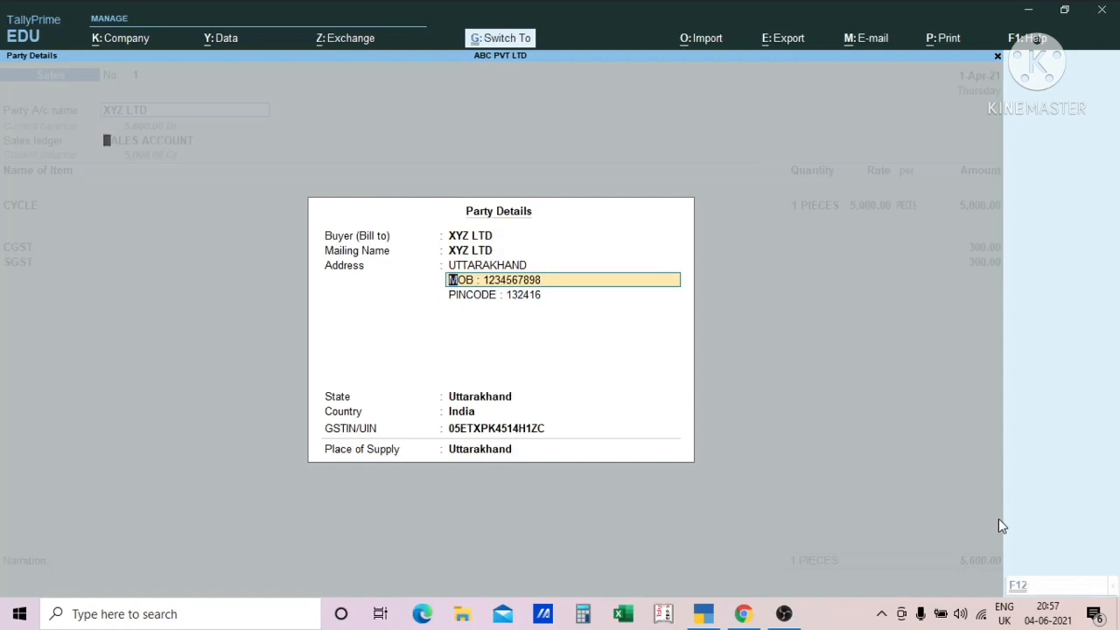
key(Return)
key(Return)
key(Return)
key(Return)
key(Return)
key(Return)
key(Return)
key(Return)
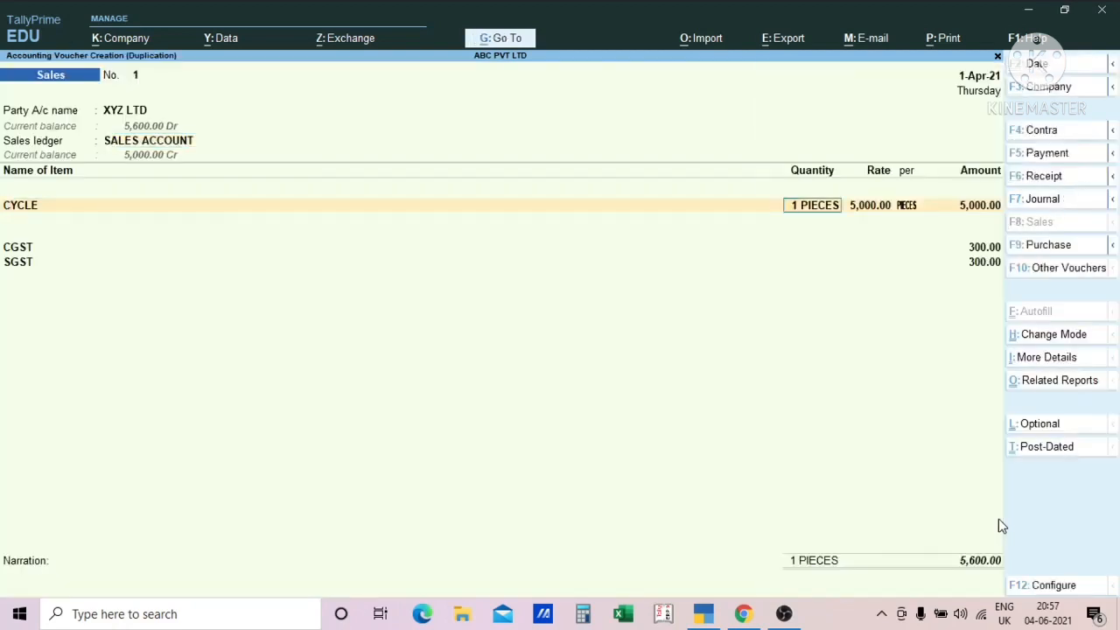
- Set the CYCLE quantity to 2 pieces in the duplicated voucher, save it without a narration, and return to the voucher register
text(2)
key(Return)
key(Return)
key(Return)
key(Return)
key(Return)
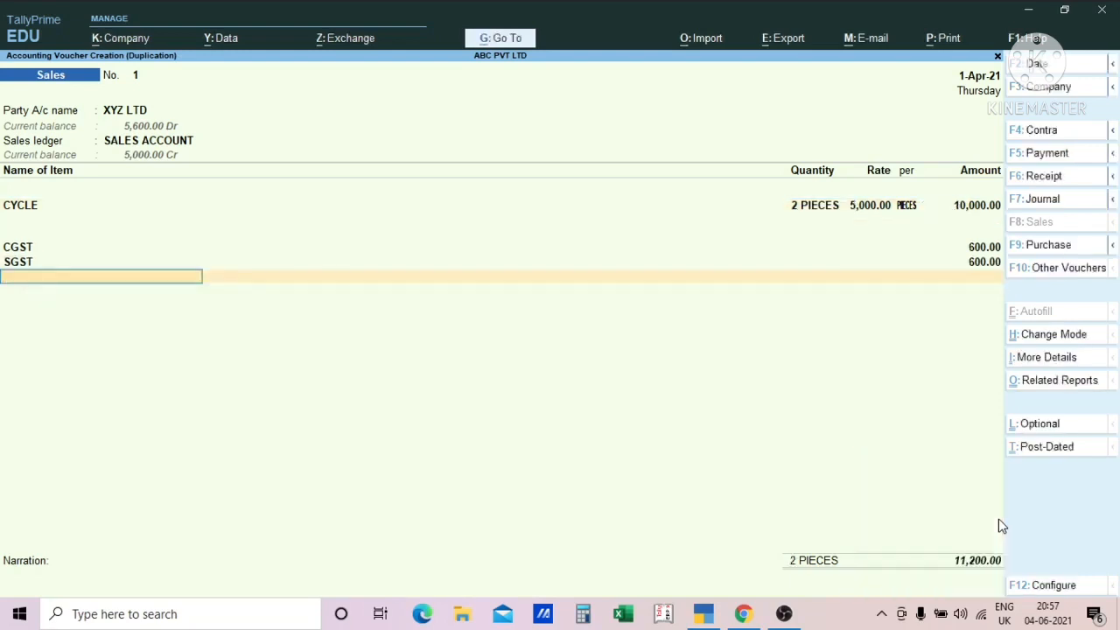
key(Return)
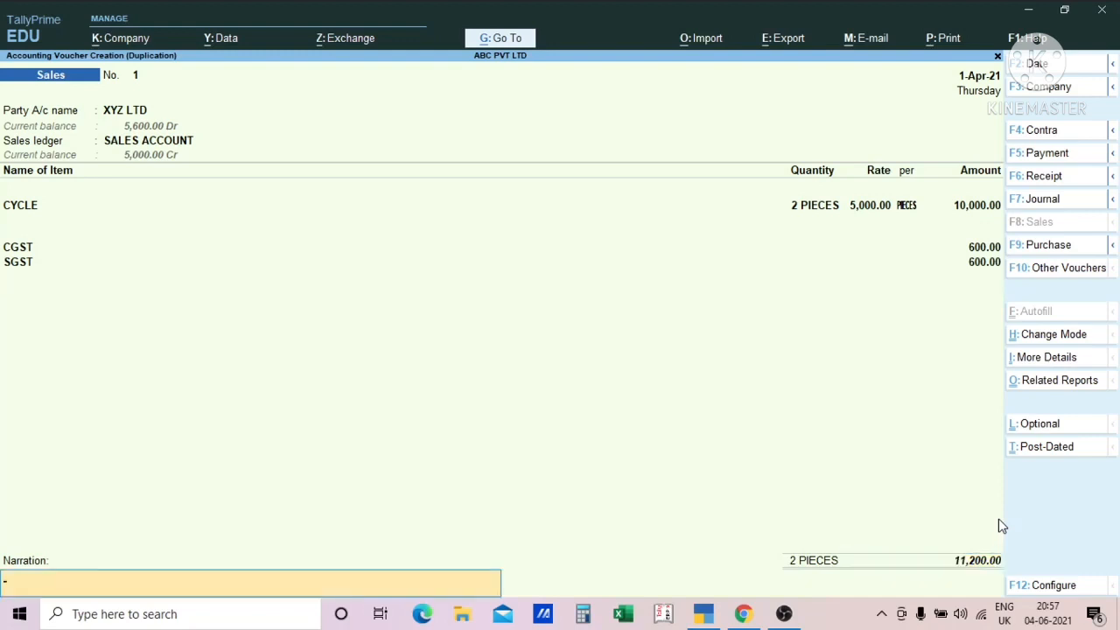
key(Return)
key(Return)
key(Return)
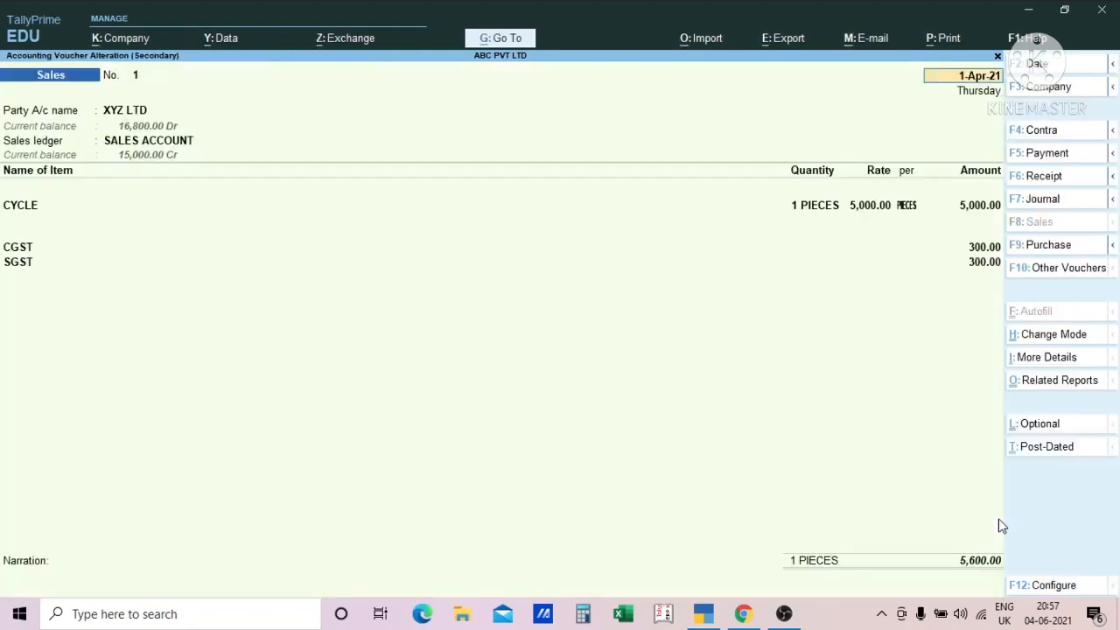
key(Escape)
key(Escape)
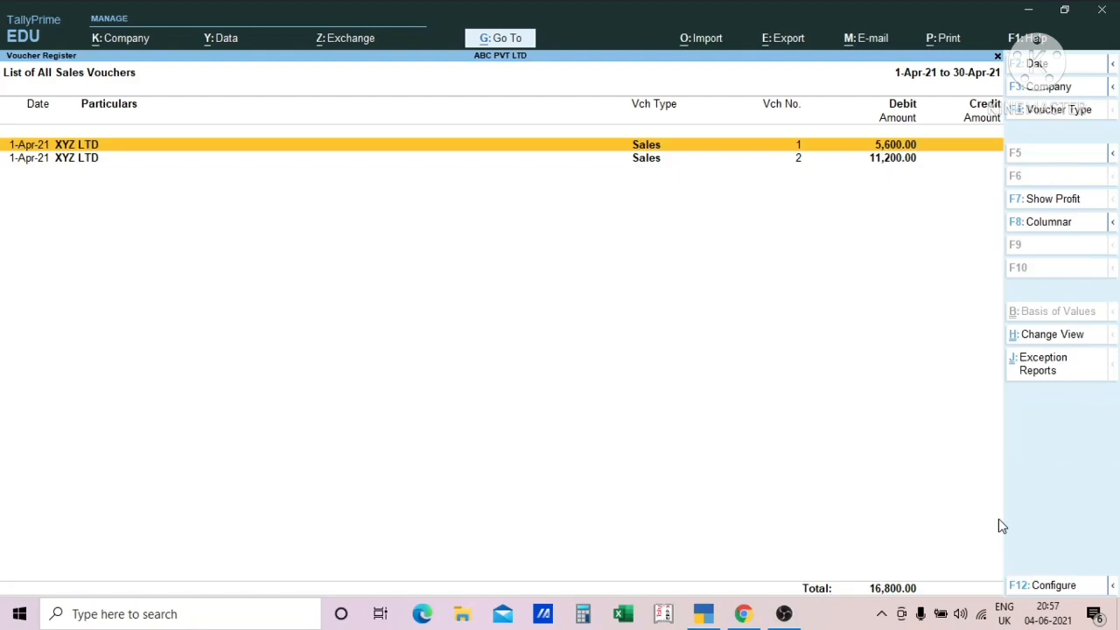
key(Down)
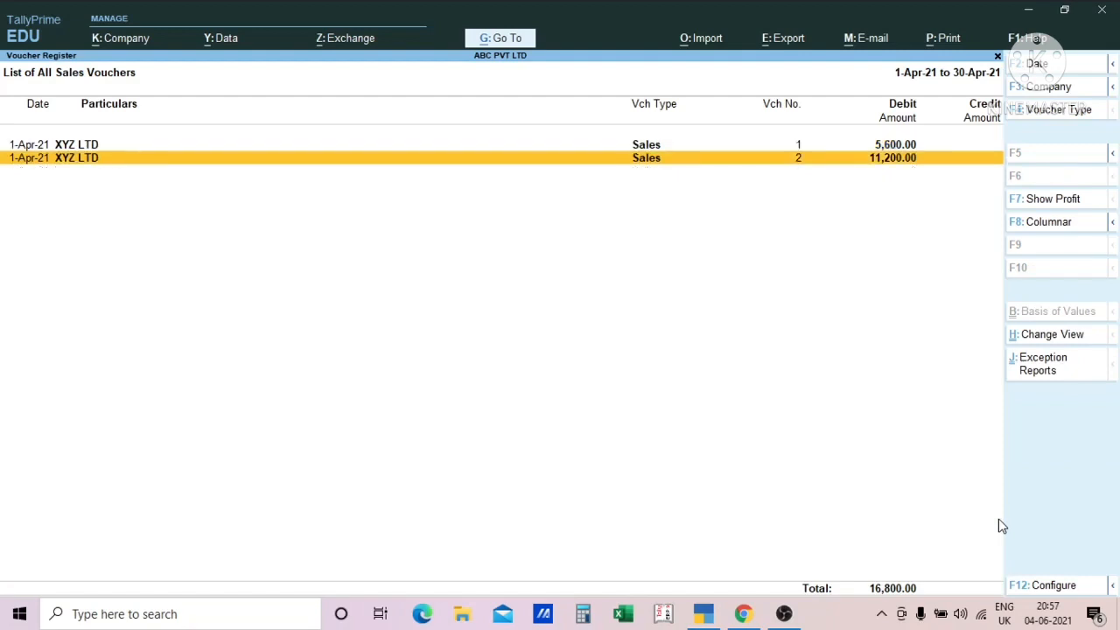
key(Up)
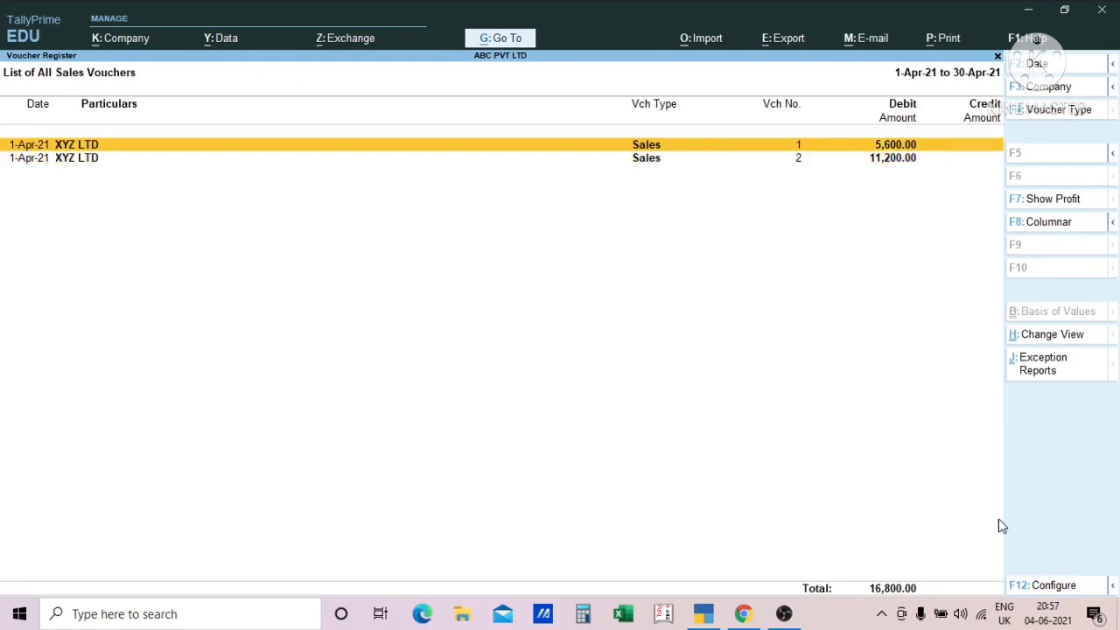
key(Down)
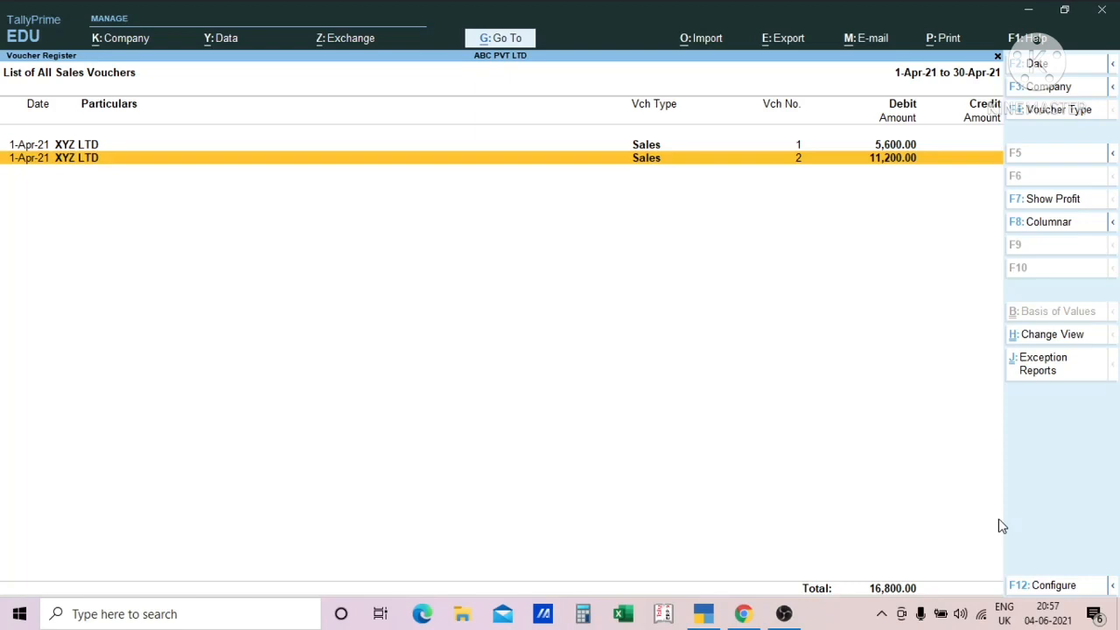
key(Up)
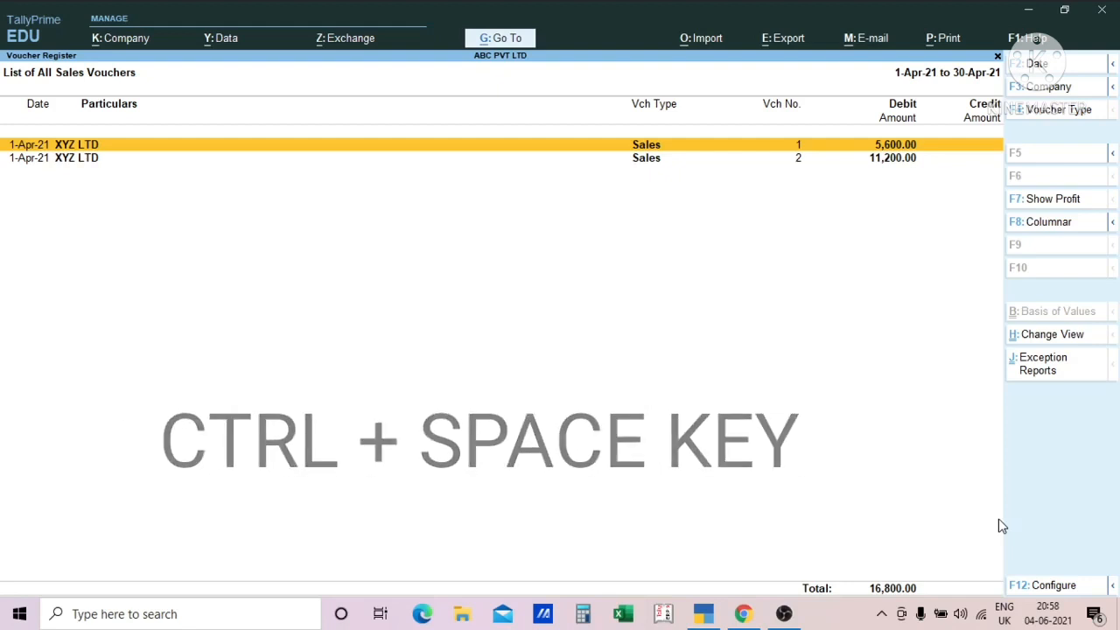
key(Down)
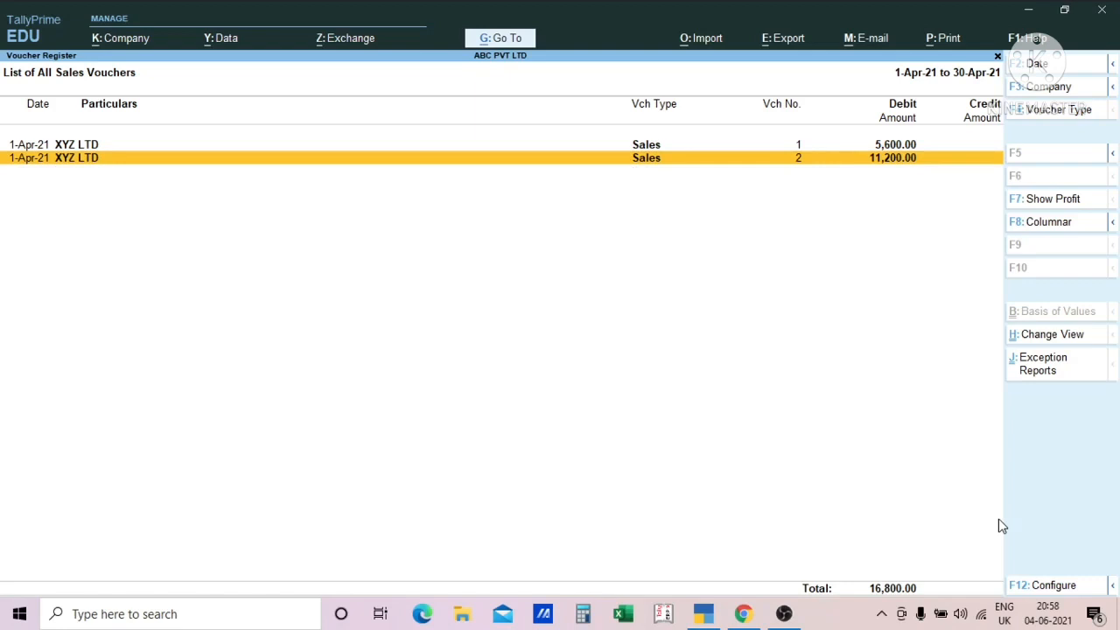
key(Up)
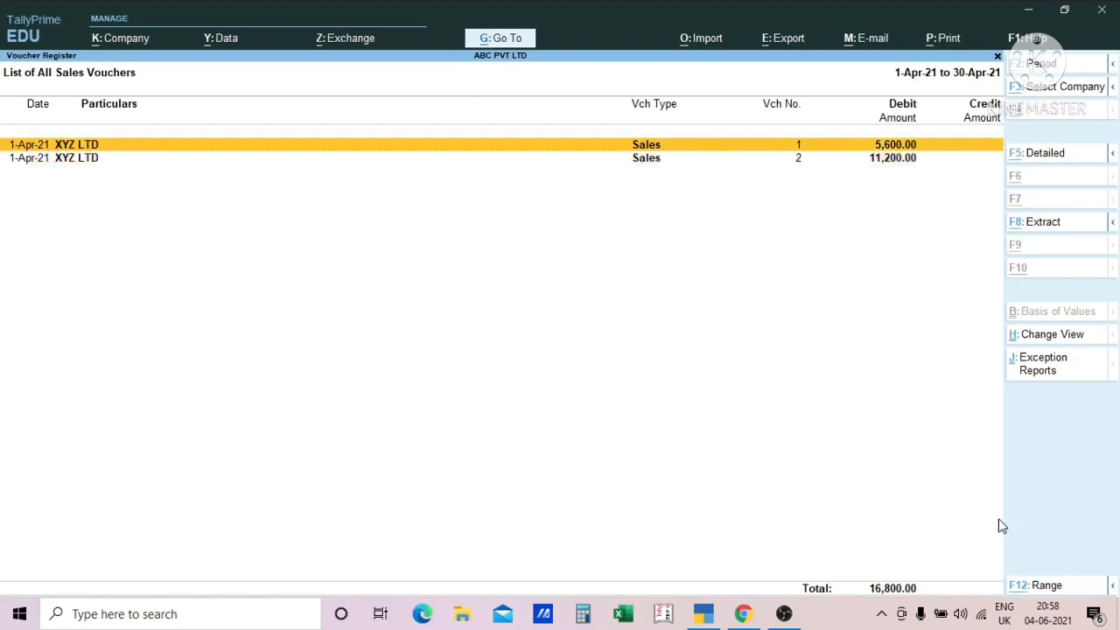
- Request deletion of sales voucher no. 1 alone, and decline the confirmation
key(alt+d)
key(n)
key(Down)
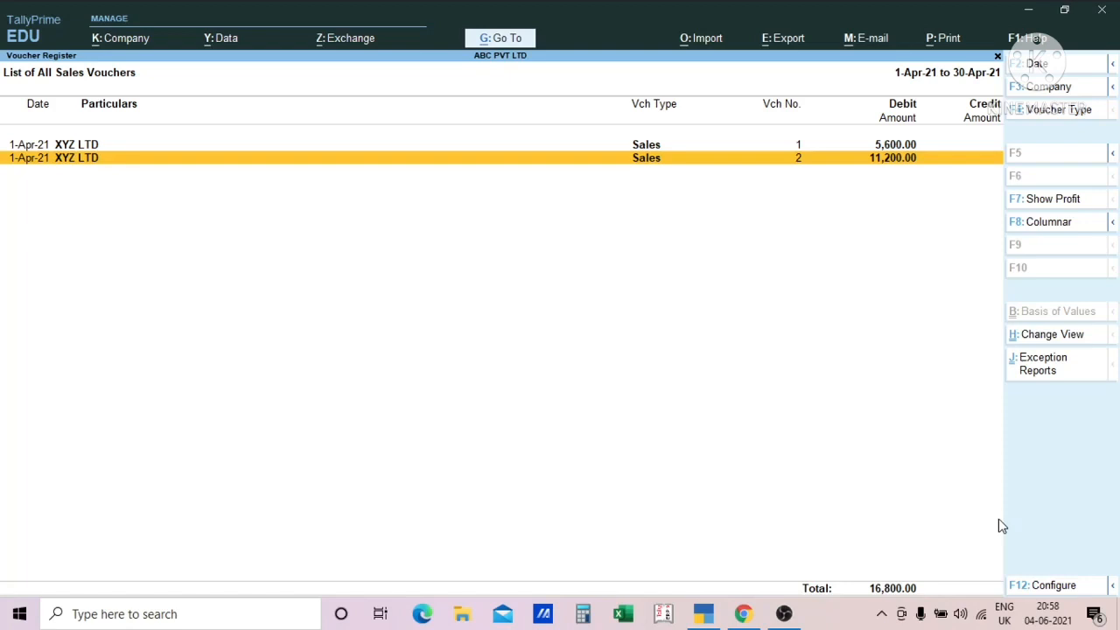
- Select all the sales vouchers in the register at once
key(ctrl)
key(ctrl)
key(ctrl+space)
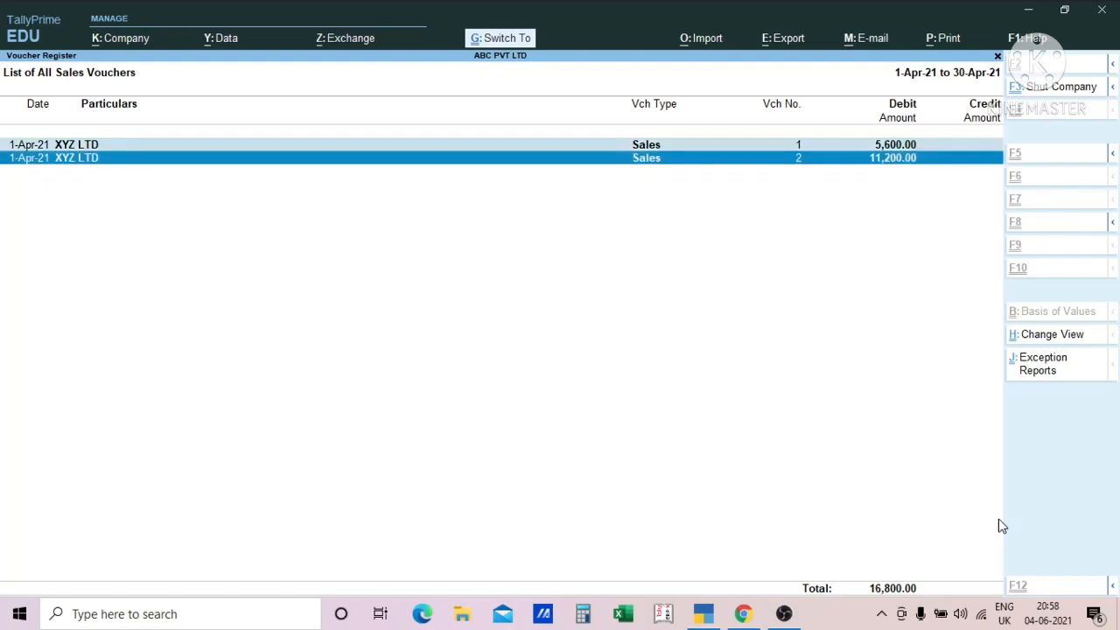
key(Up)
key(Down)
key(Up)
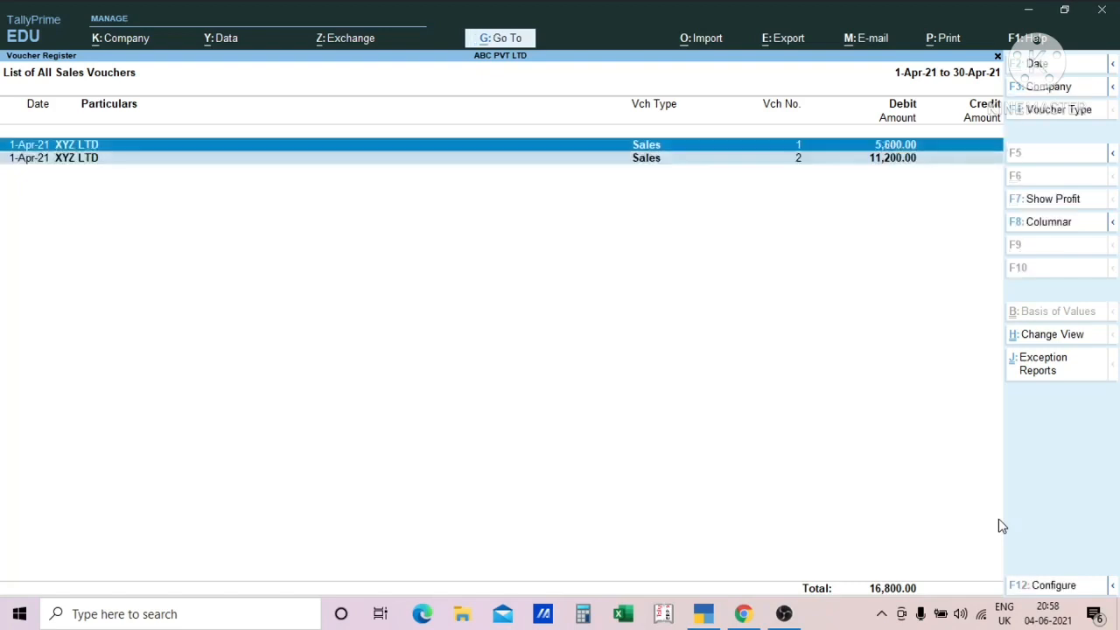
key(Down)
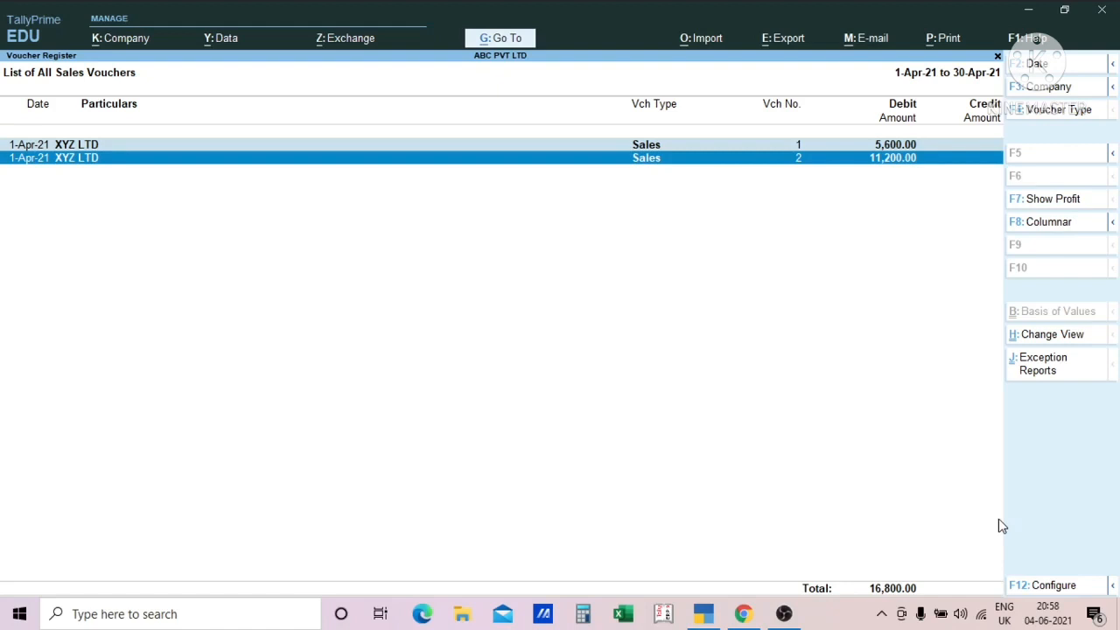
- Request deletion of all the selected vouchers, and decline the confirmation
key(alt+d)
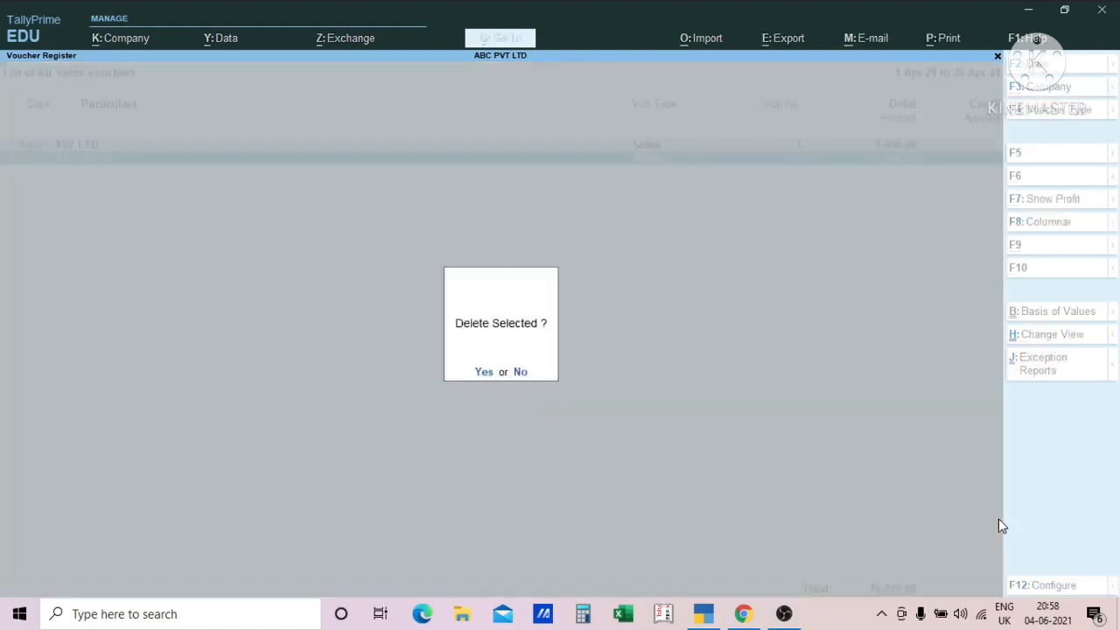
key(n)
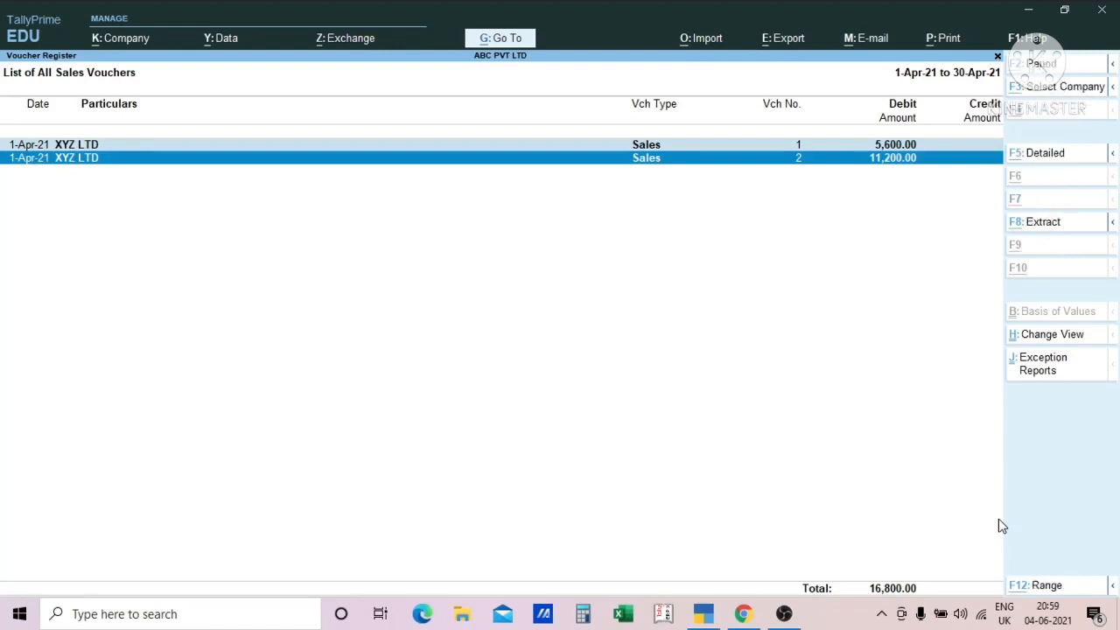
key(alt+d)
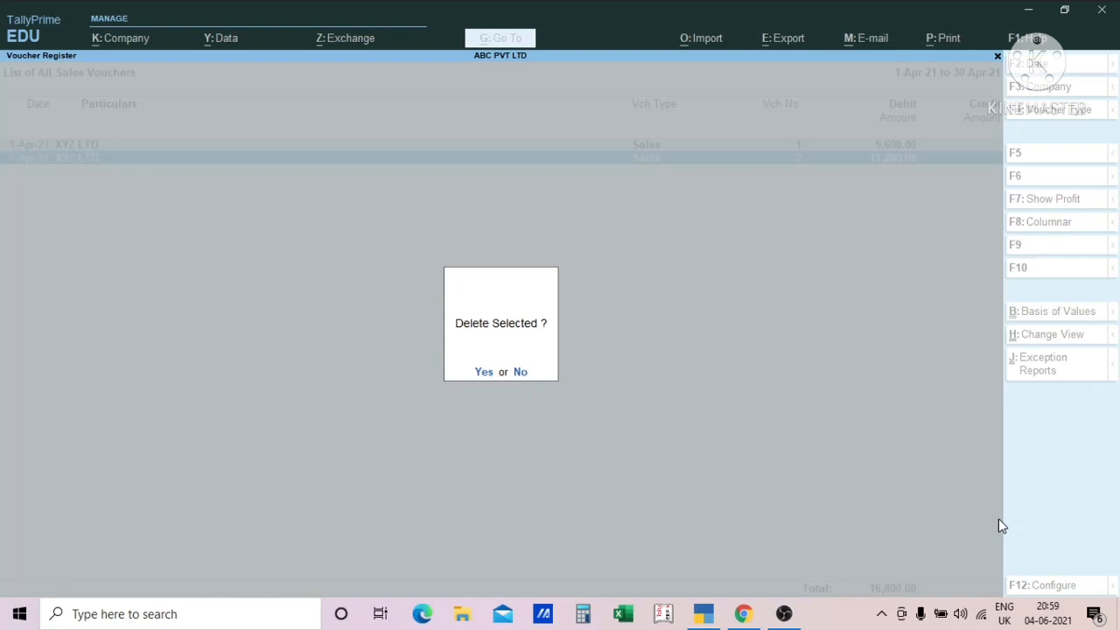
key(n)
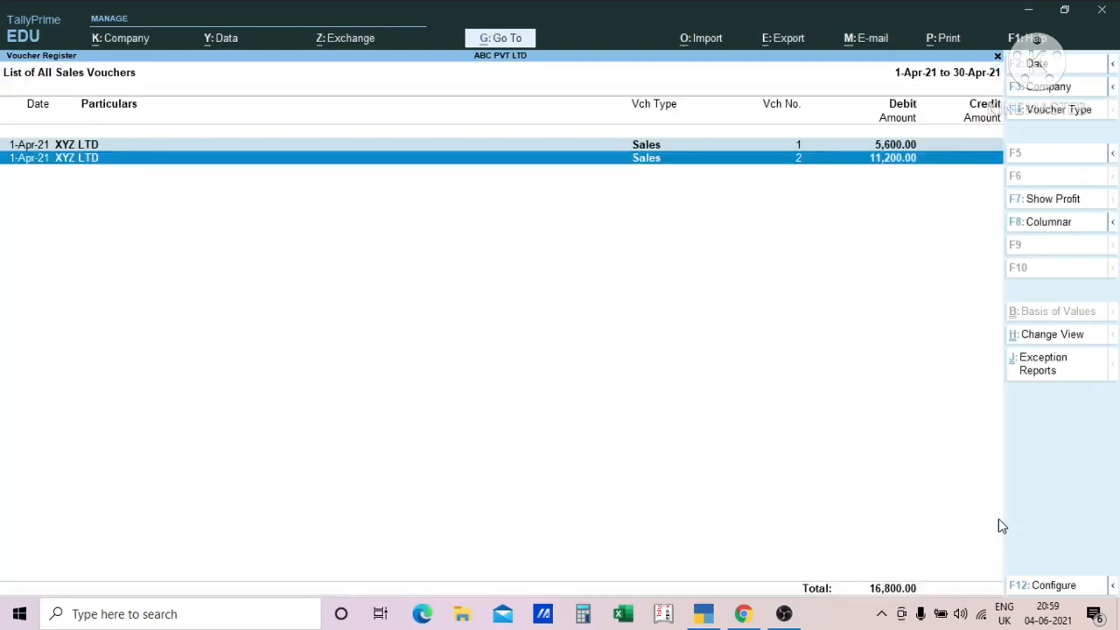
- Clear the selection of the sales vouchers in the register
key(Up)
key(Down)
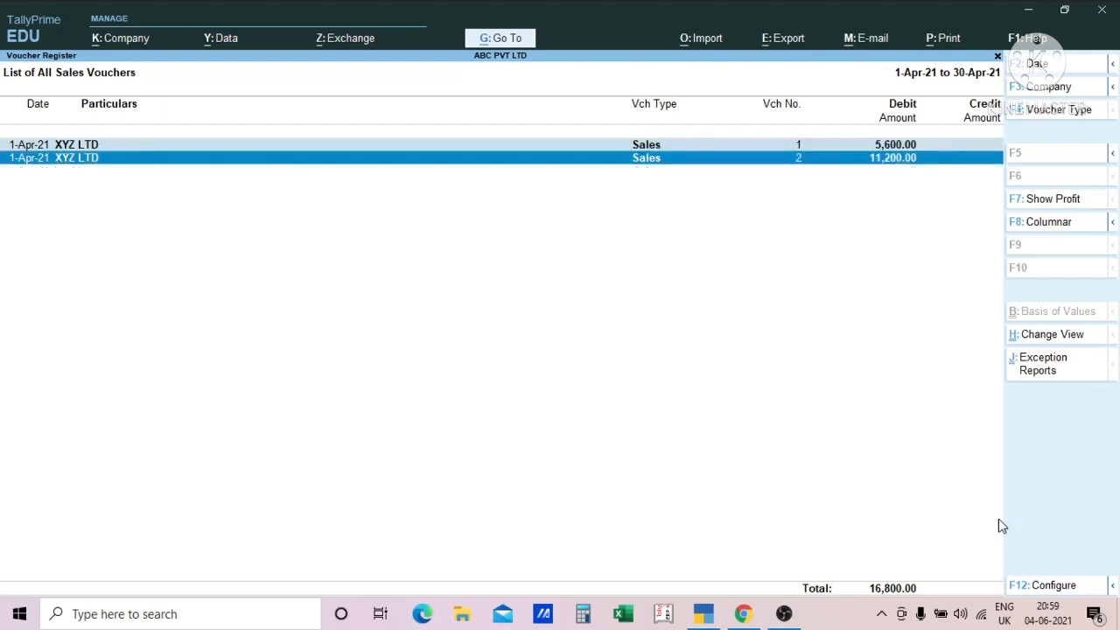
key(Up)
key(Down)
key(Return)
- Duplicate the XYZ LTD sales voucher no. 2 and save the copy unchanged
key(alt)
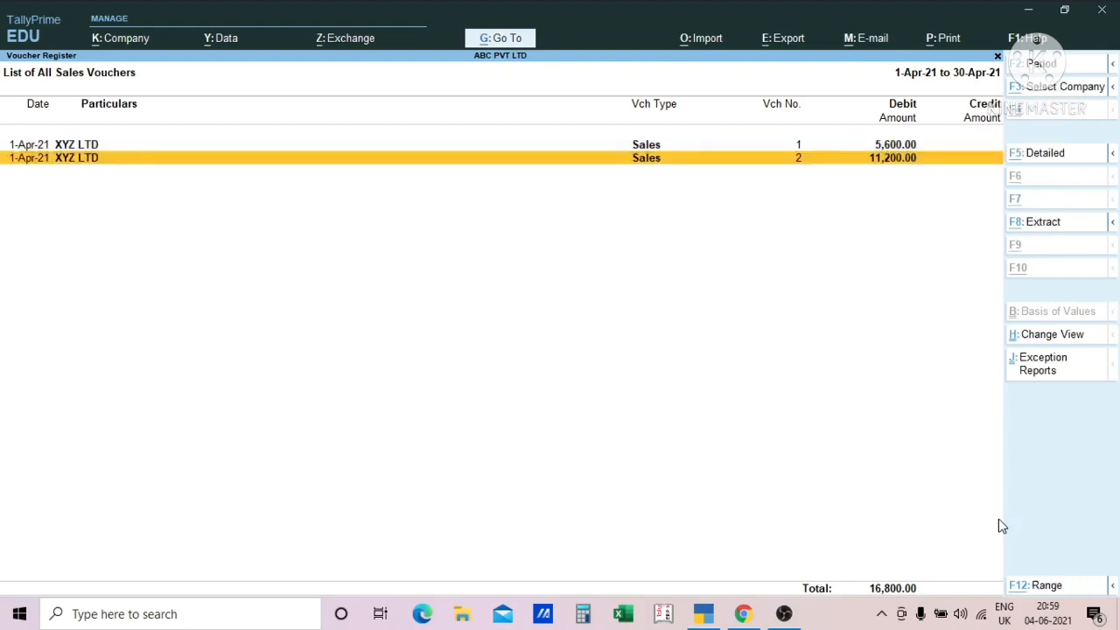
key(alt+2)
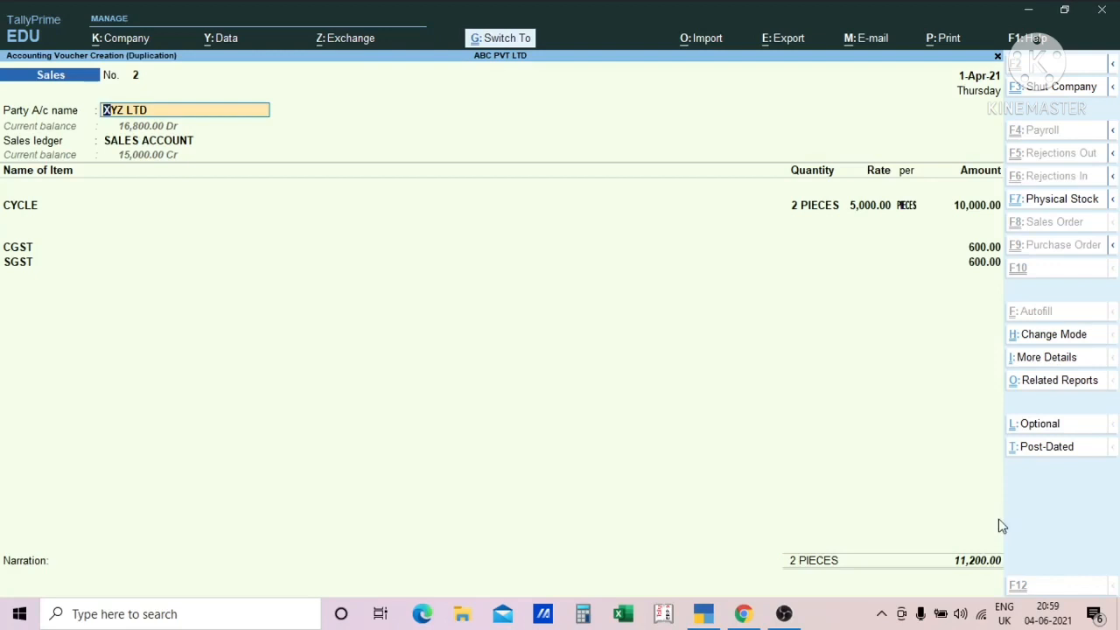
key(ctrl+a)
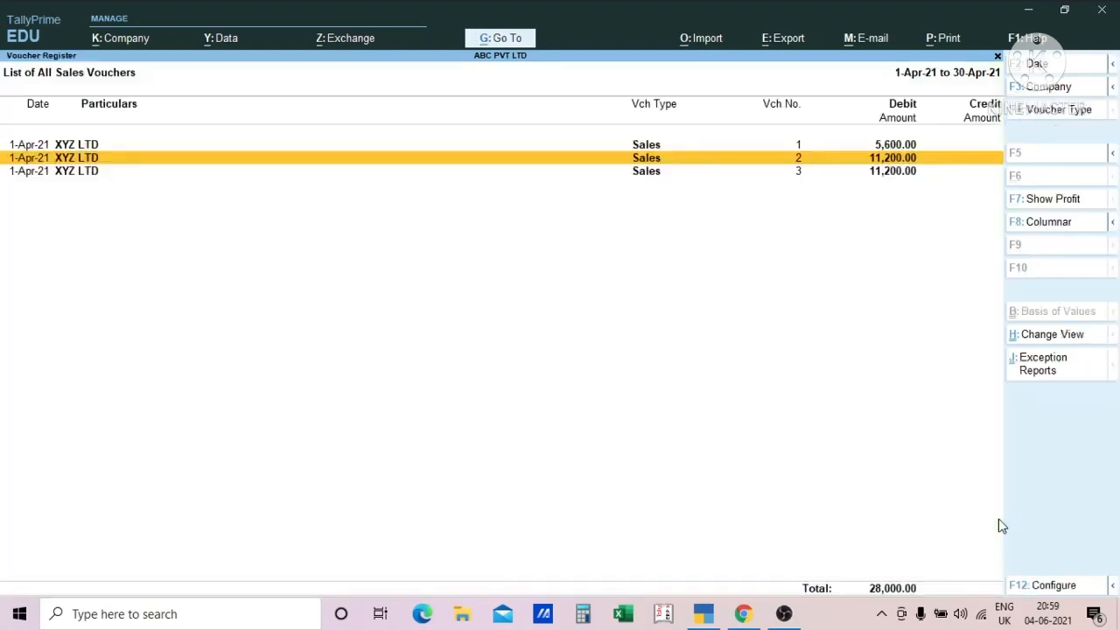
- Select all the listed sales vouchers at once, and take voucher no. 1 out of the selection
key(Up)
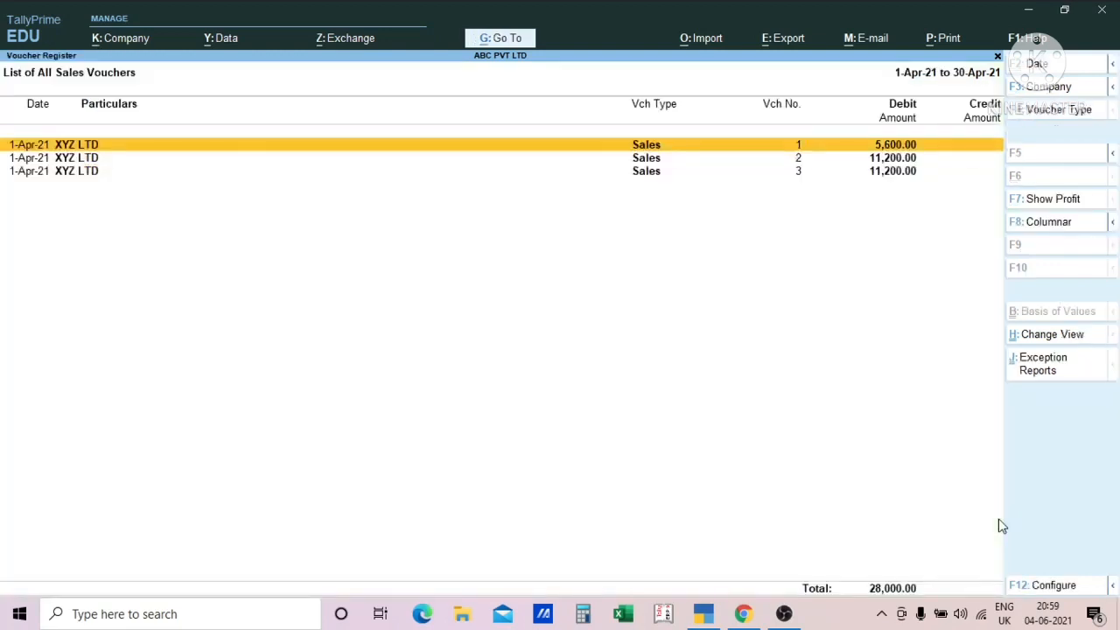
key(Down)
key(Down)
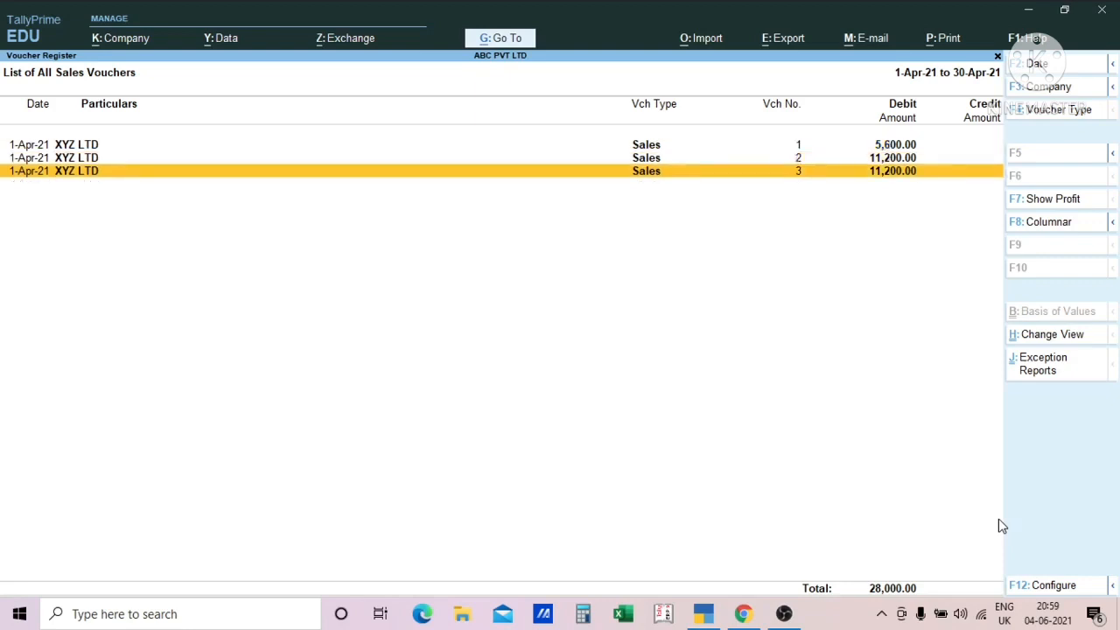
key(ctrl)
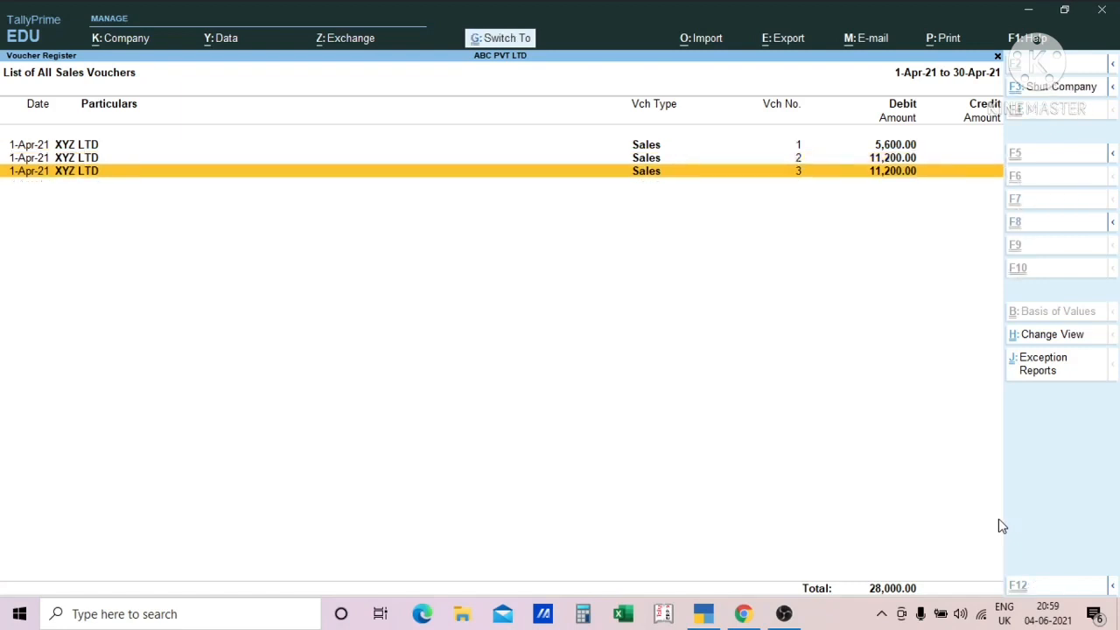
key(ctrl+a)
key(Up)
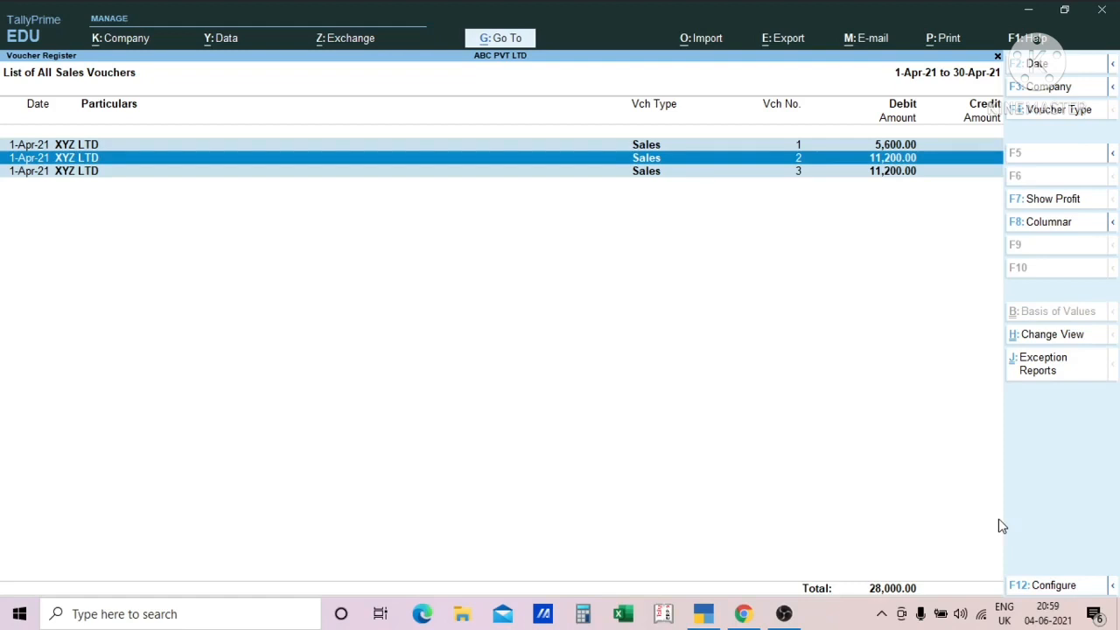
key(Up)
key(Down)
key(Up)
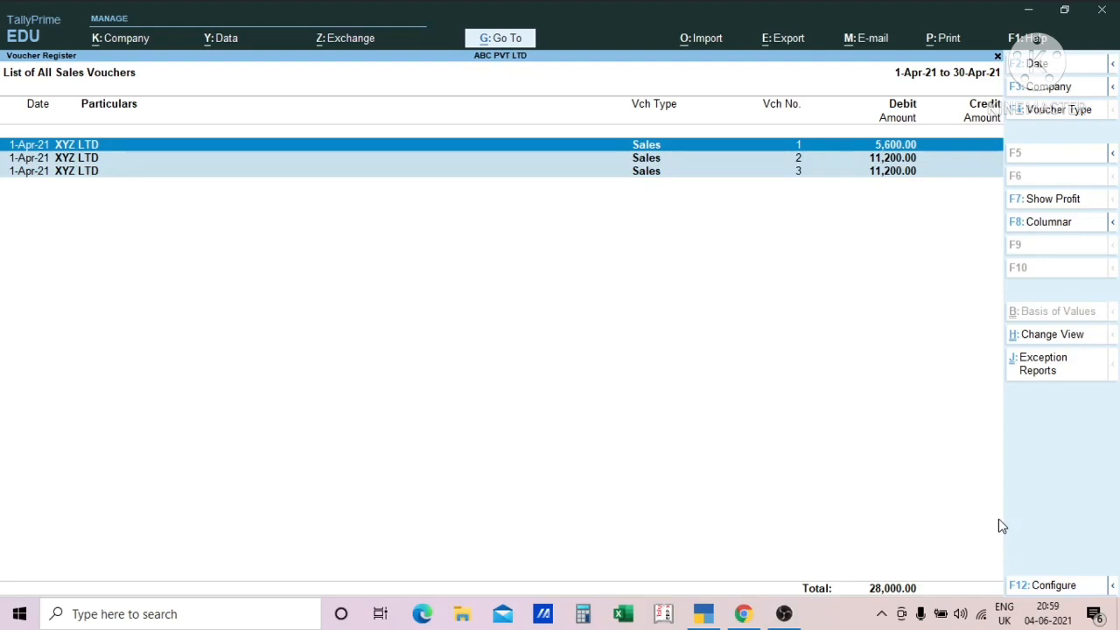
key(Return)
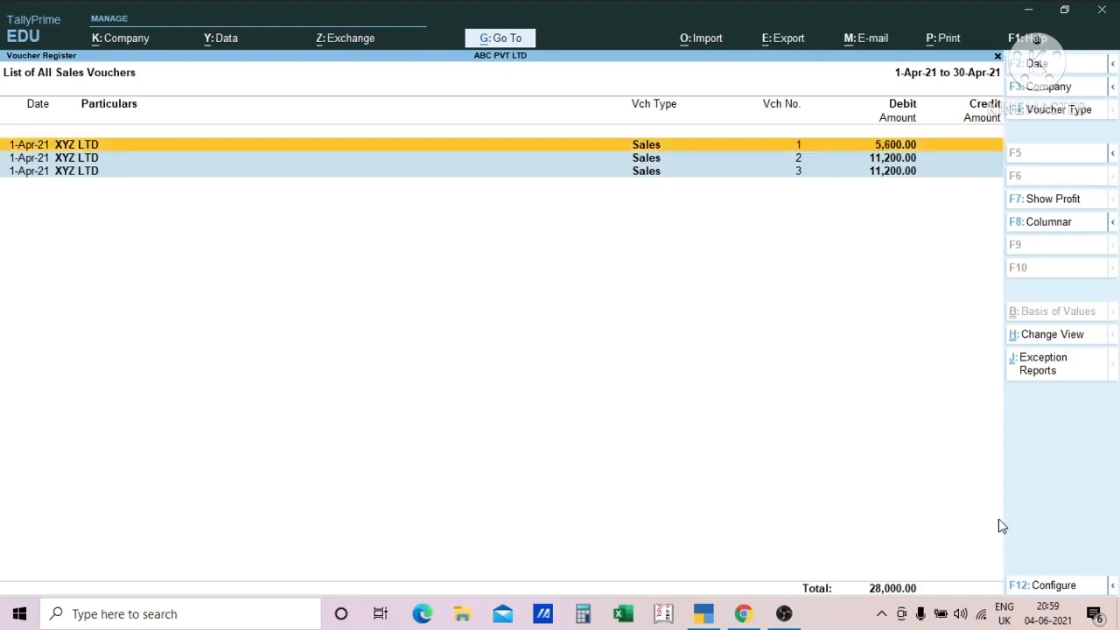
- Go through the listed sales vouchers to check which of them are included in the selection
key(Down)
key(Down)
key(Up)
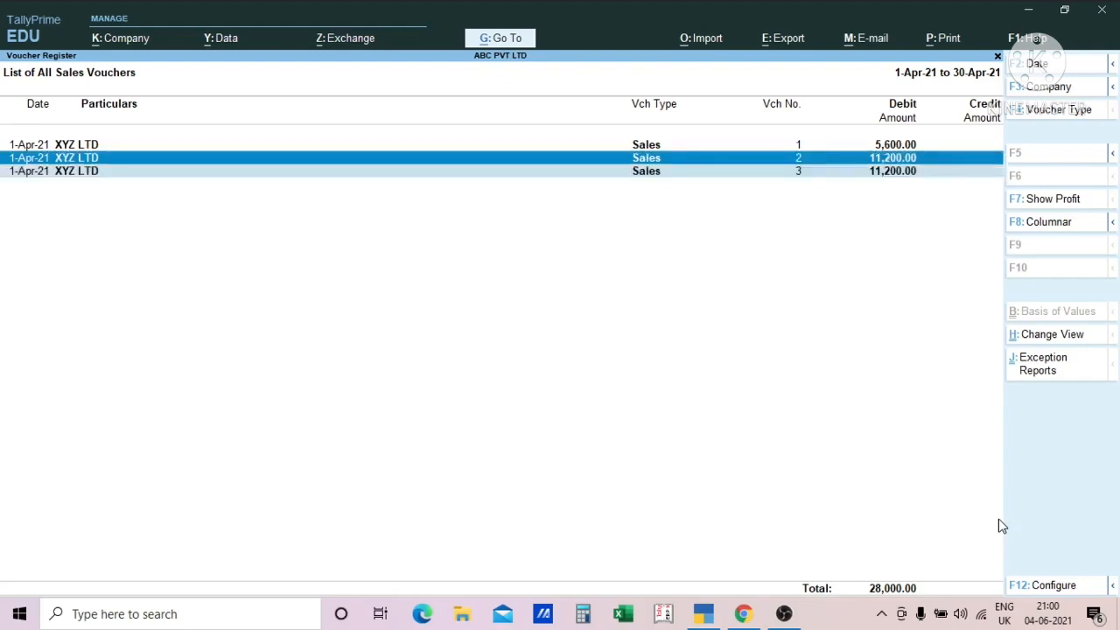
key(Down)
key(Up)
key(Up)
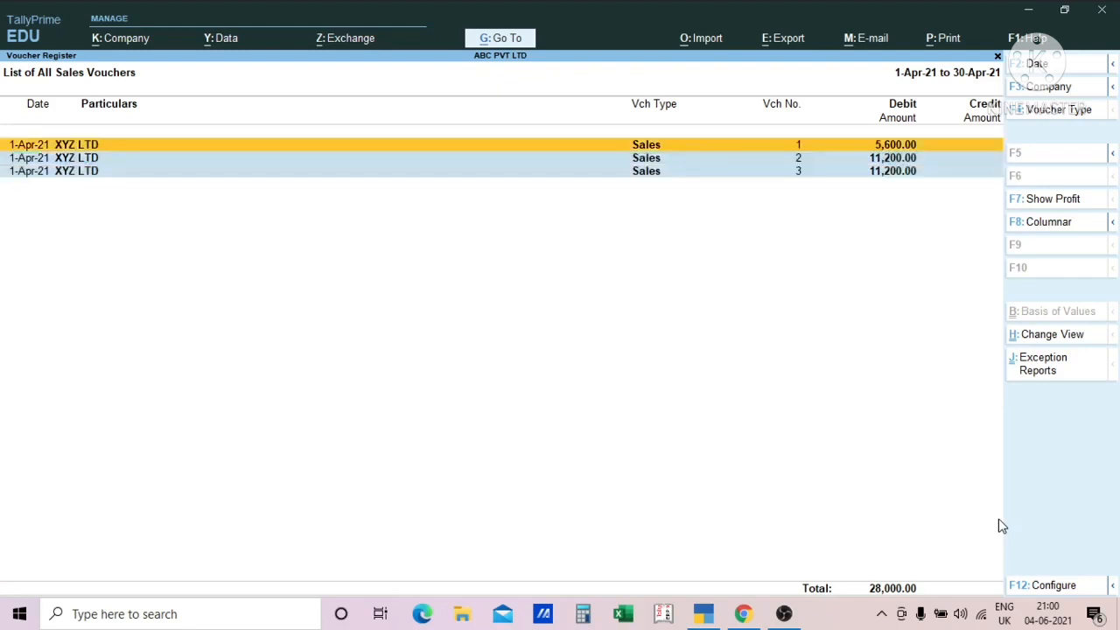
key(Down)
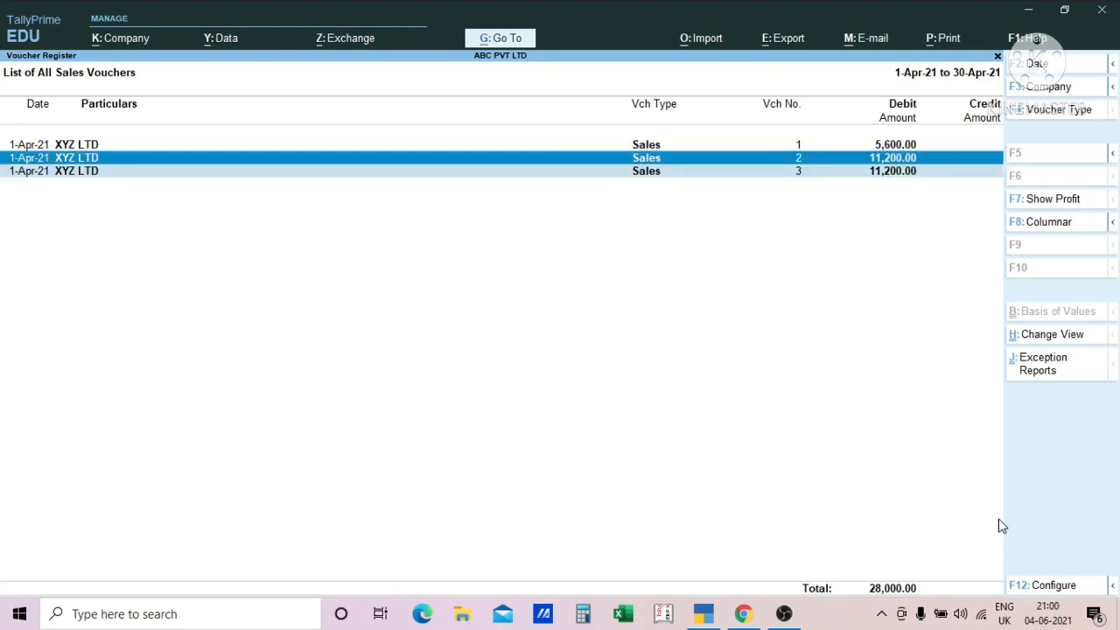
- Take sales voucher no. 3 out of the selection, and add it back alongside voucher no. 2
key(Down)
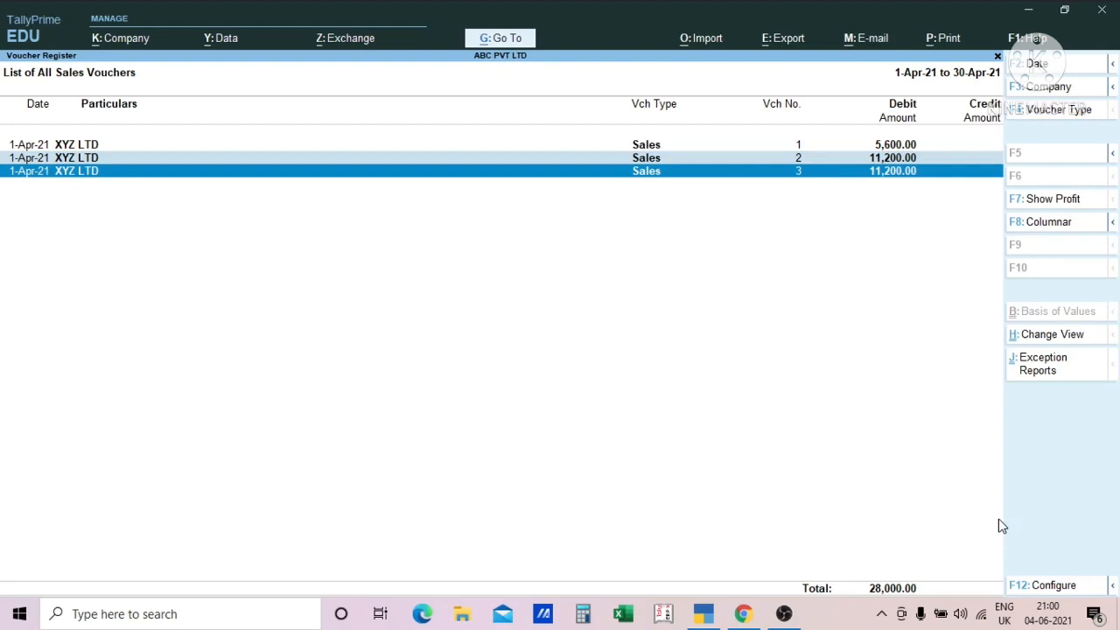
key(Up)
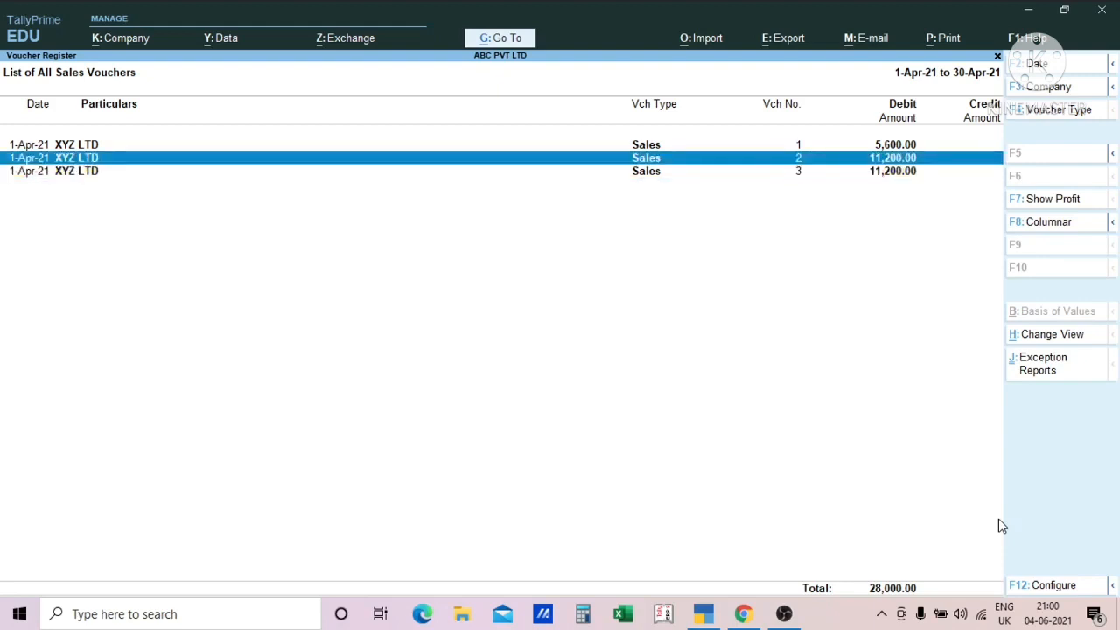
key(Down)
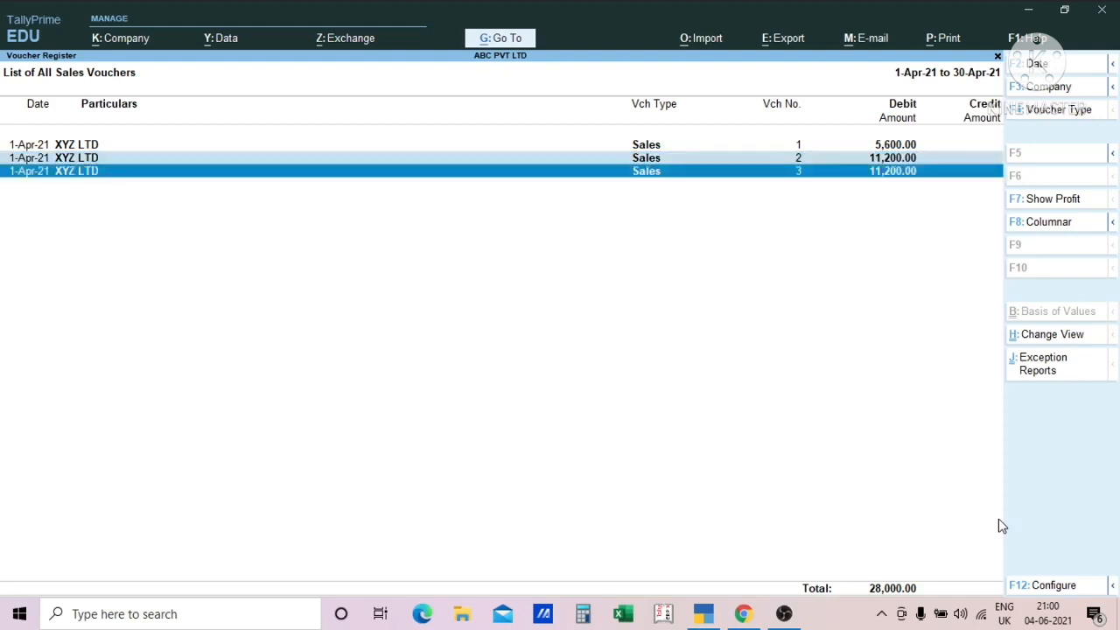
key(Up)
key(Up)
key(Down)
key(Down)
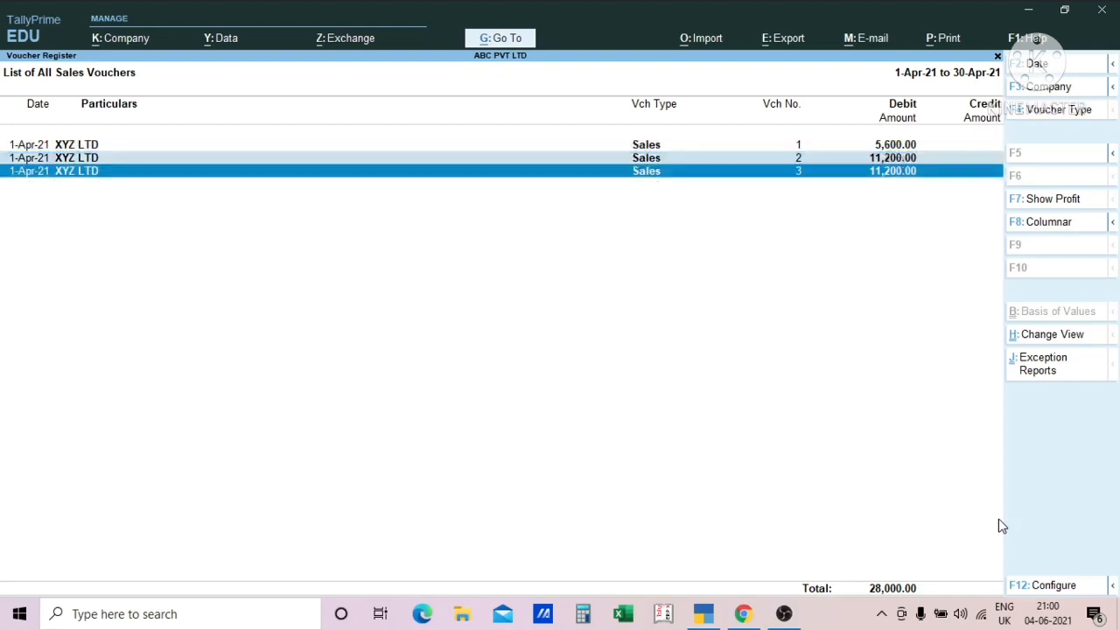